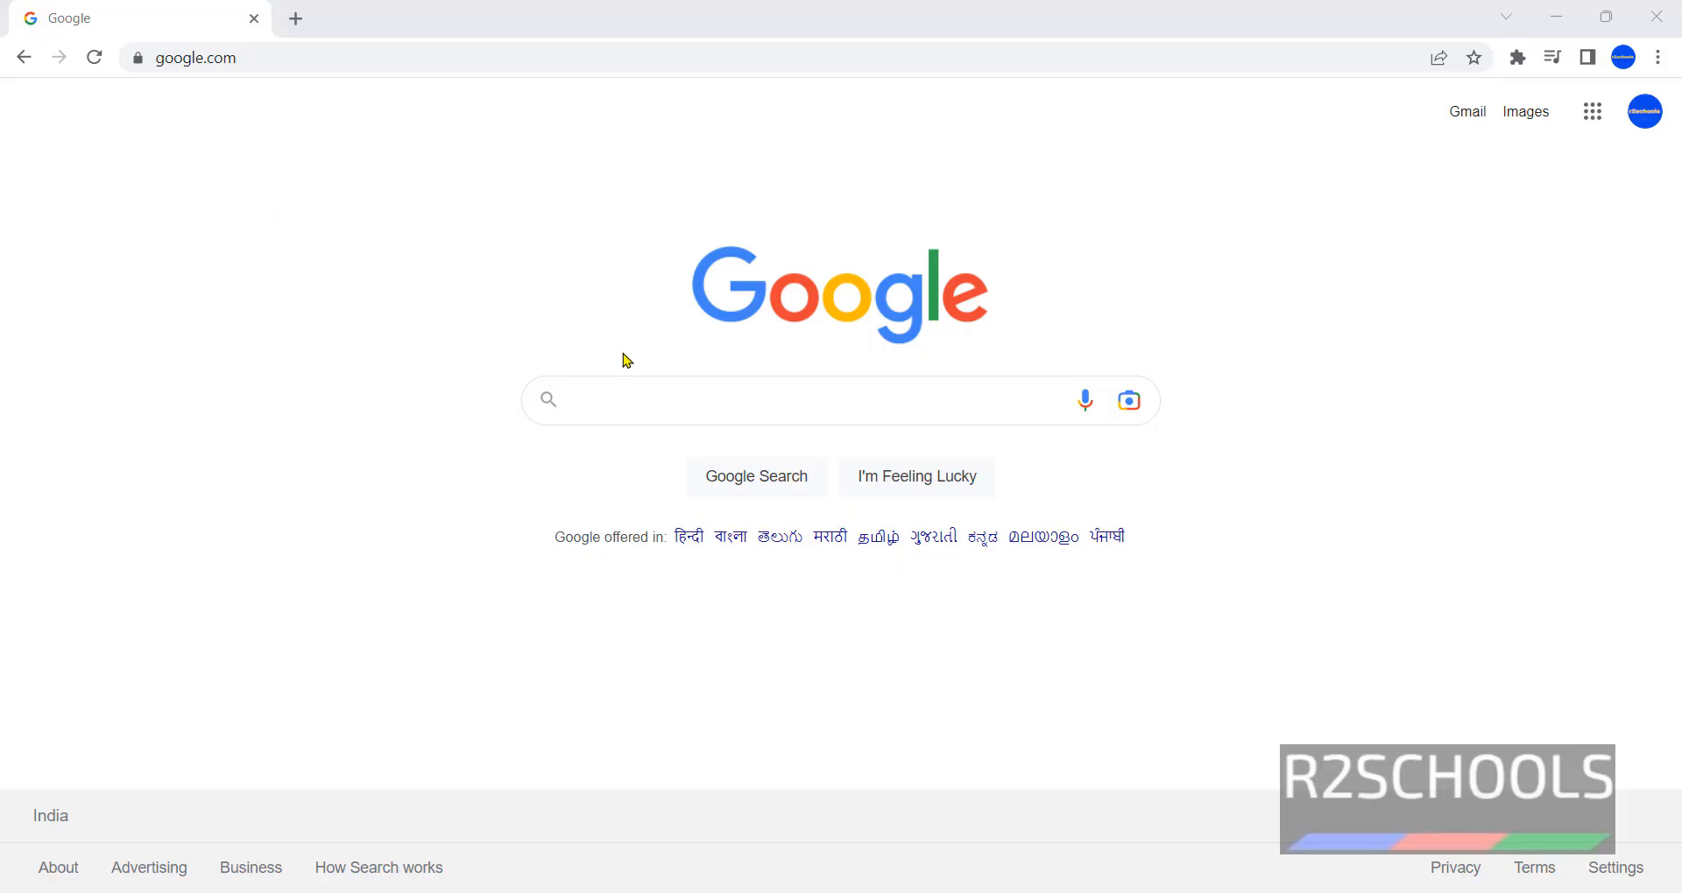
- Search Google for 'download java jdk' using the autocomplete suggestion
left_click(625, 399)
type("down")
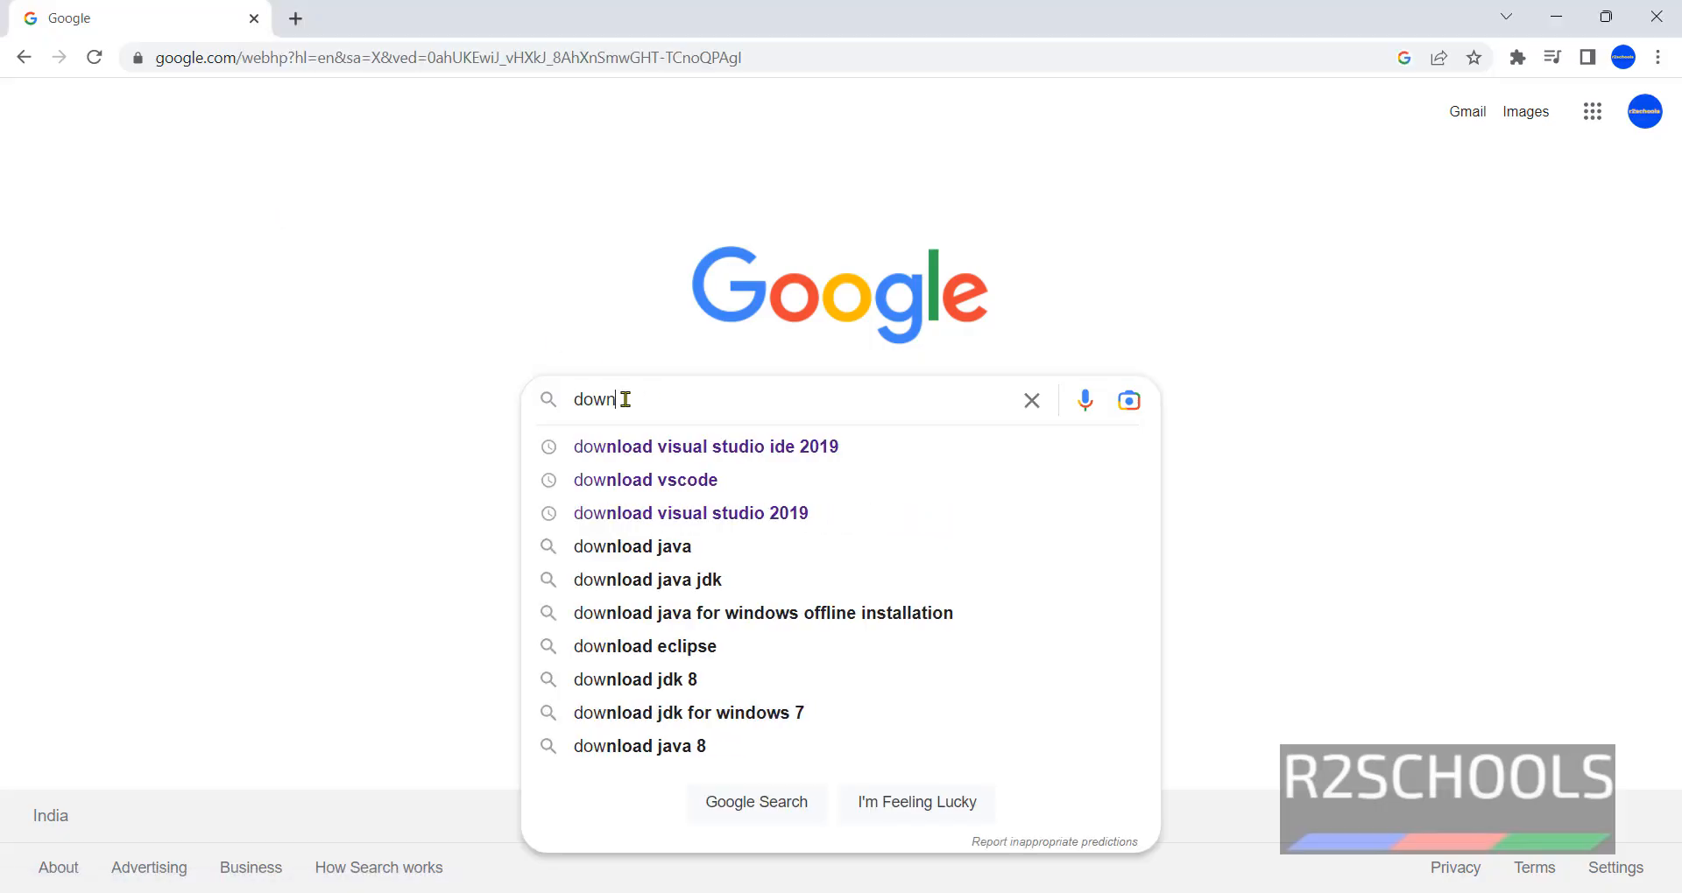
type("load java")
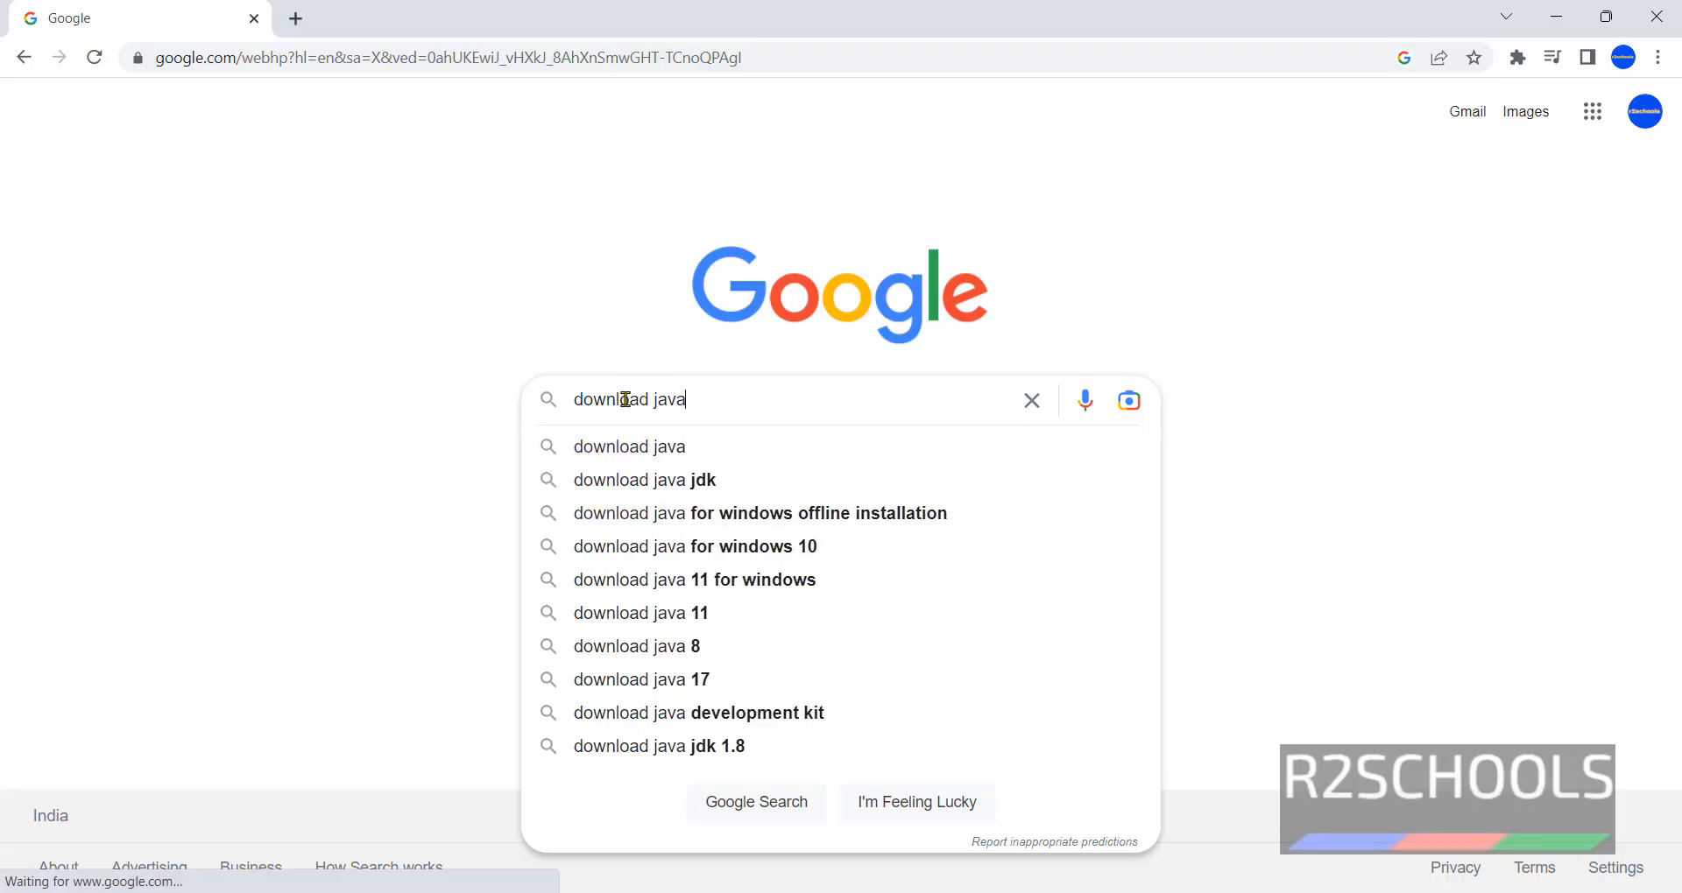
left_click(679, 479)
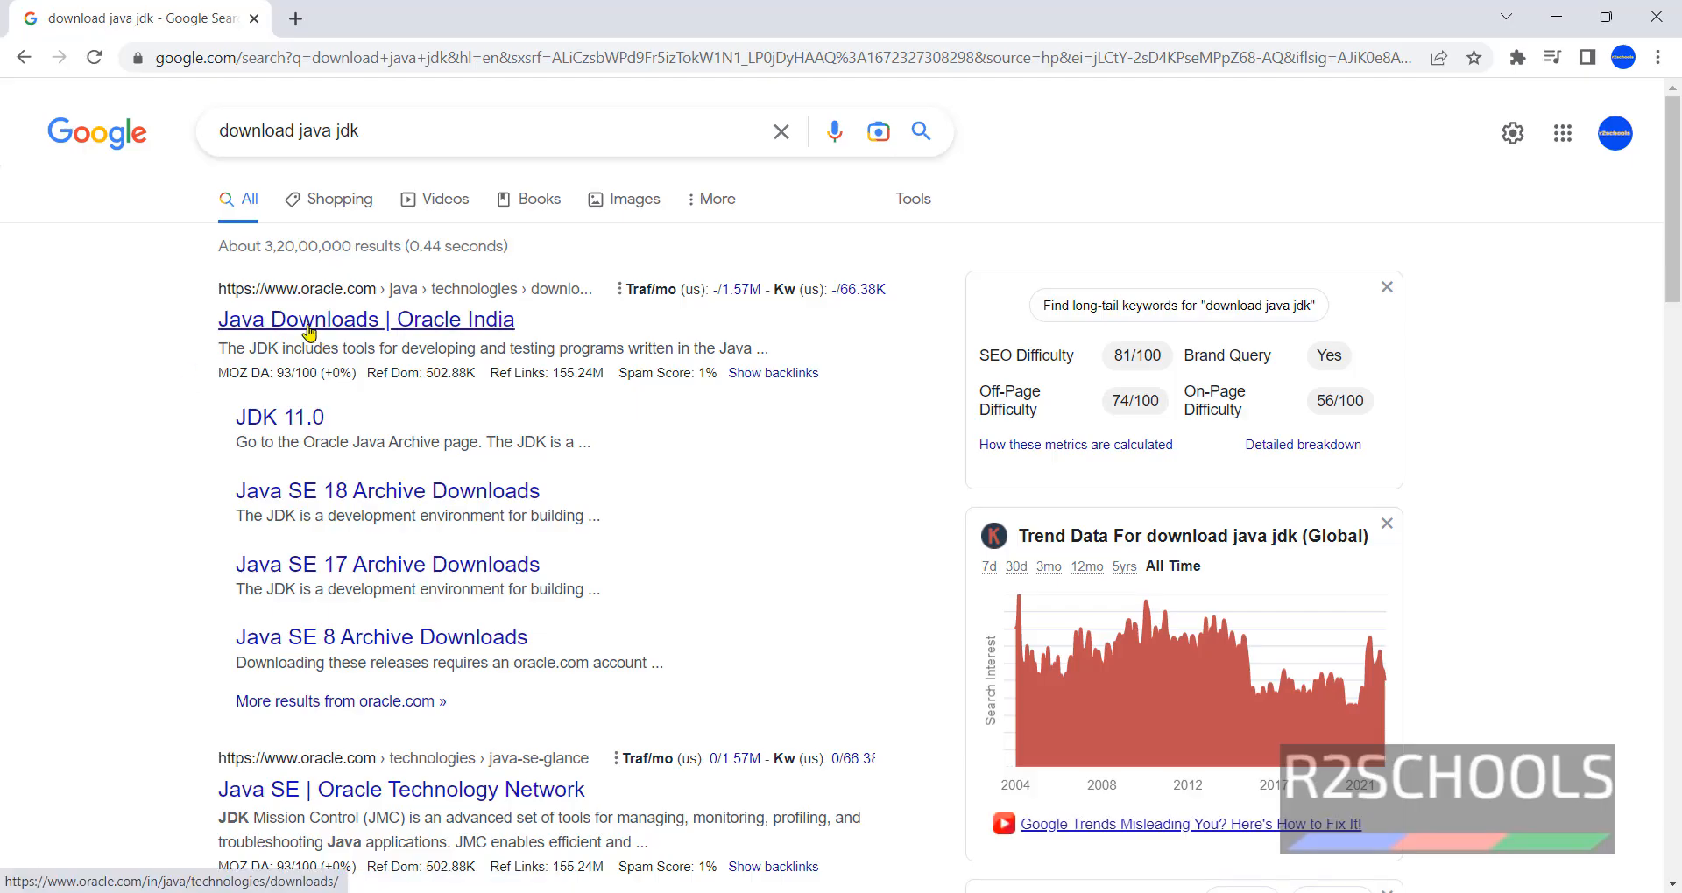
- On Oracle's Java Downloads page, download the JDK 17 Windows x64 installer (jdk-17_windows-x64_bin.exe)
left_click(308, 328)
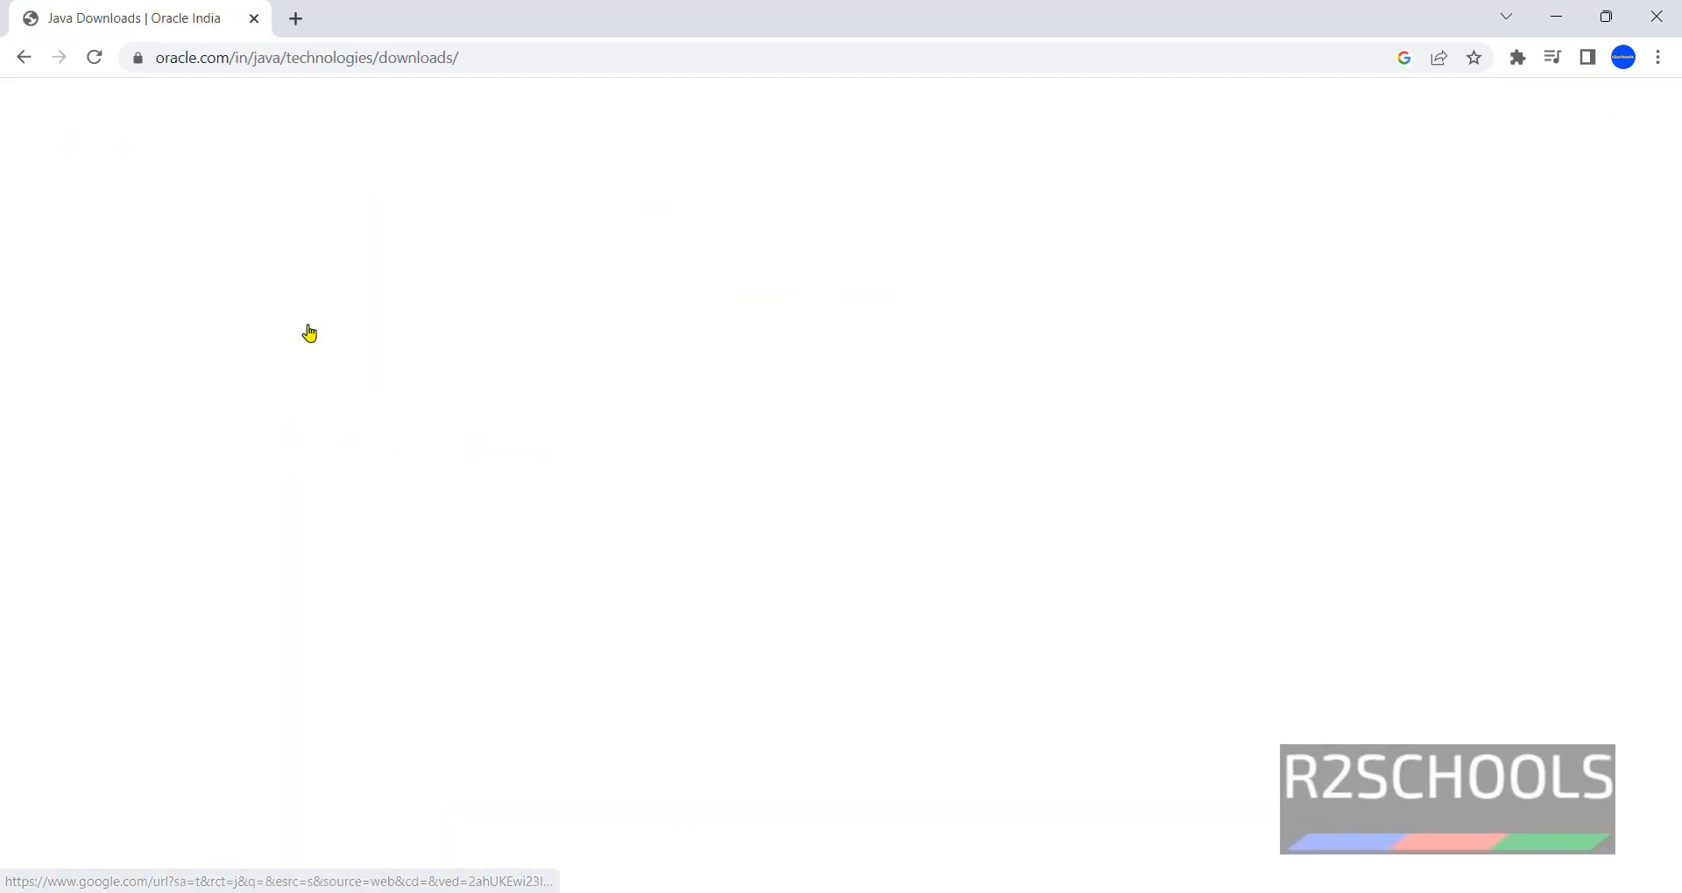
scroll(547, 534, "down", 3)
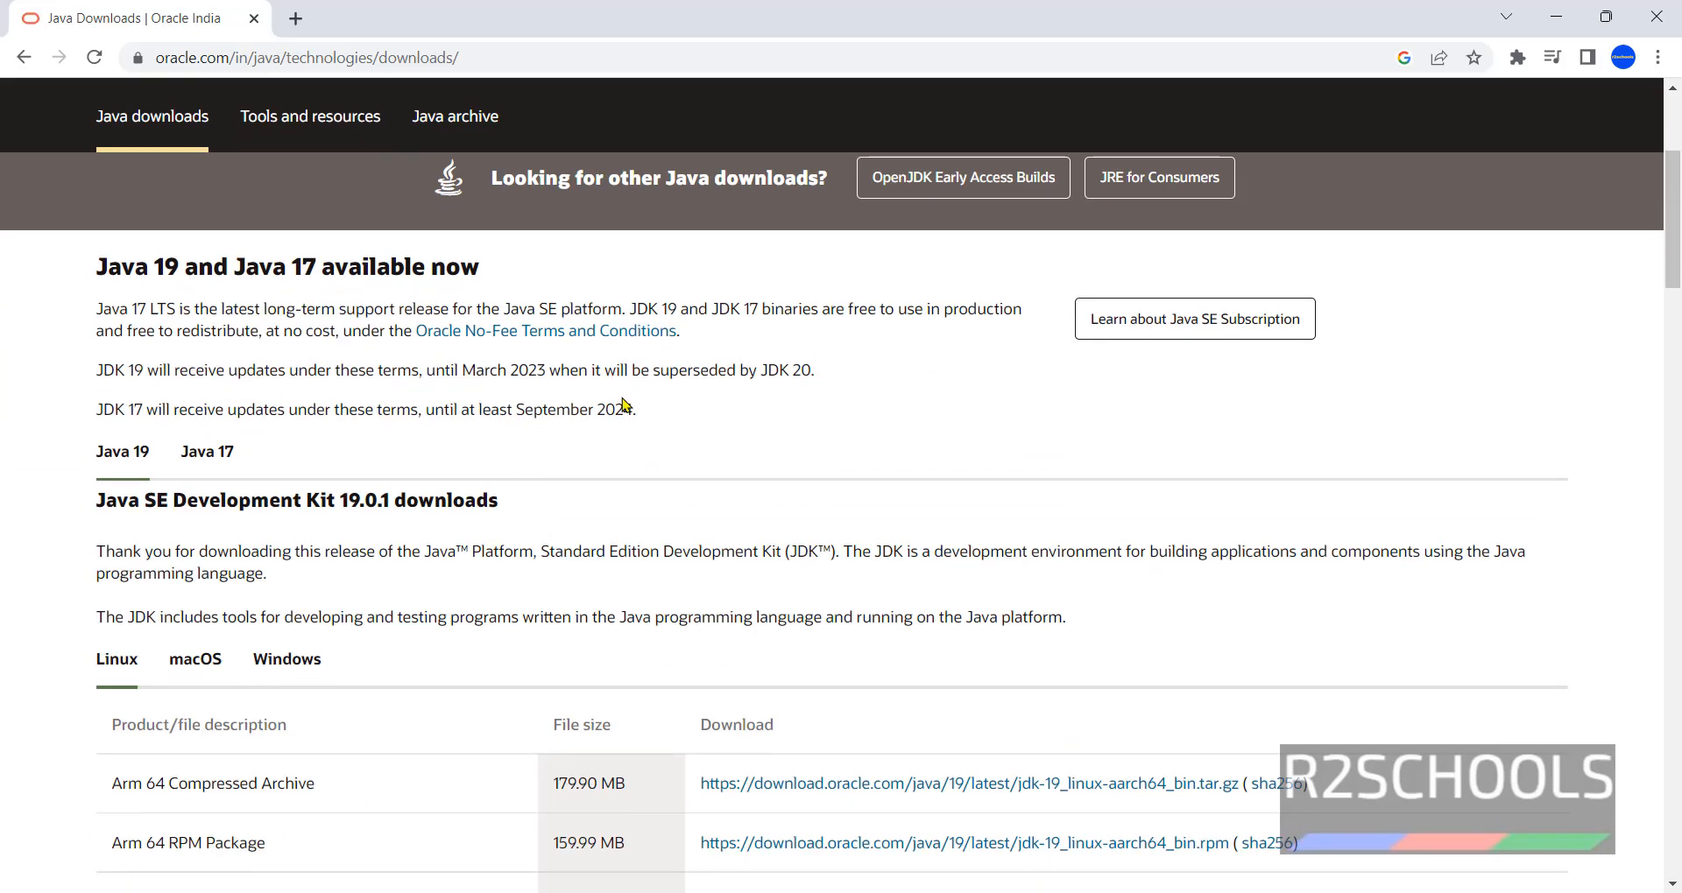
scroll(660, 421, "down", 2)
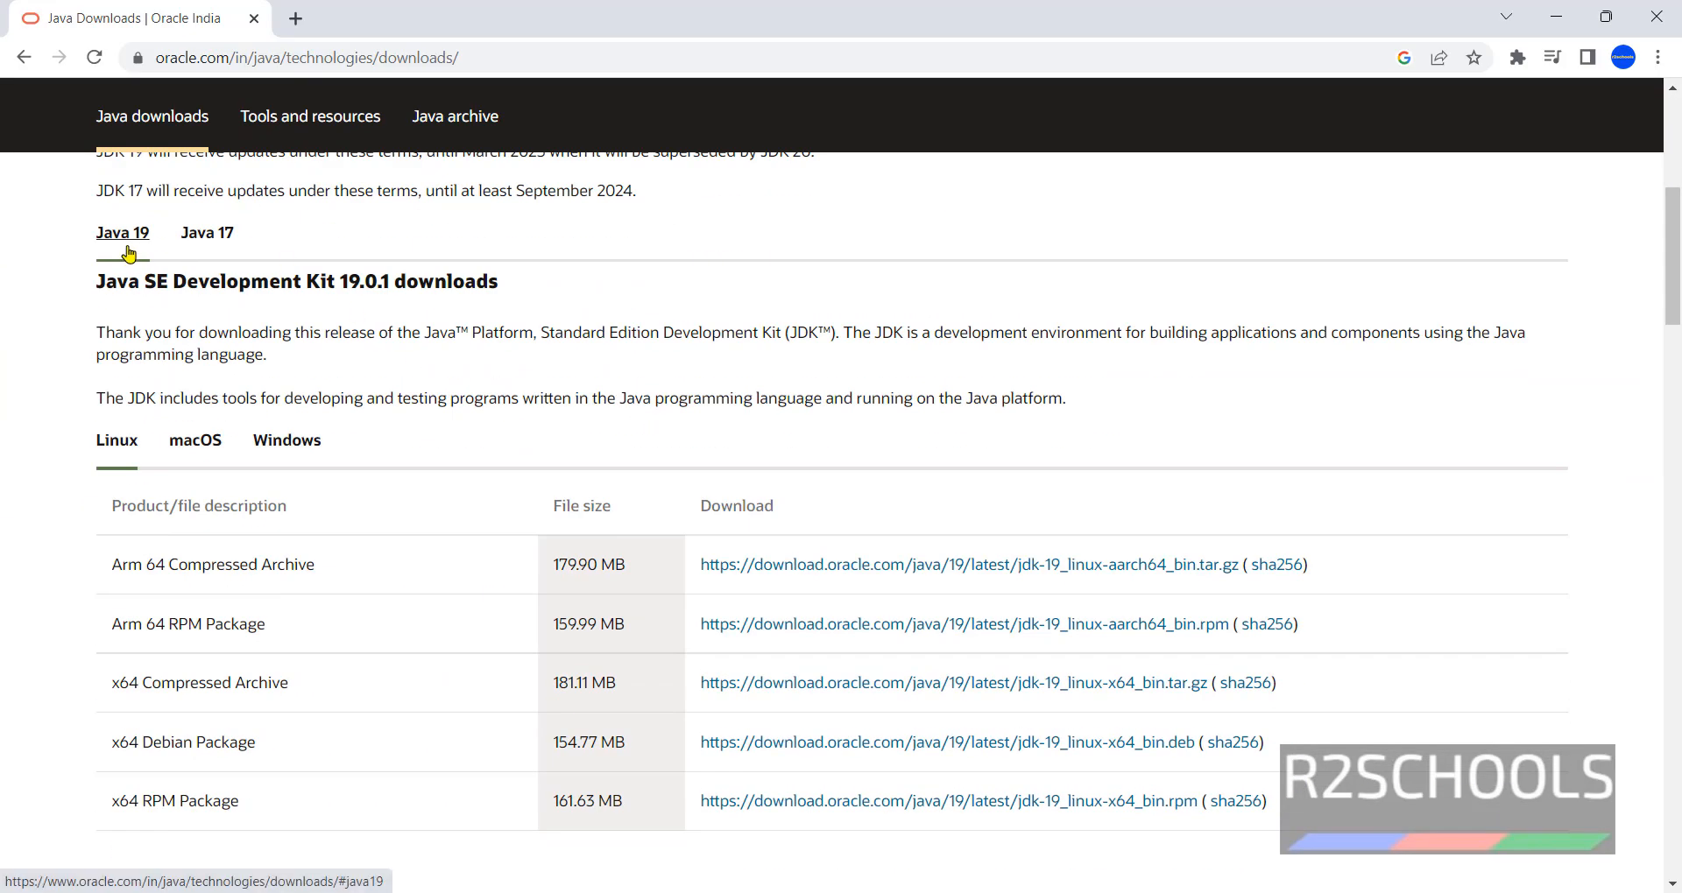
left_click(223, 234)
scroll(157, 294, "up", 3)
scroll(578, 499, "down", 3)
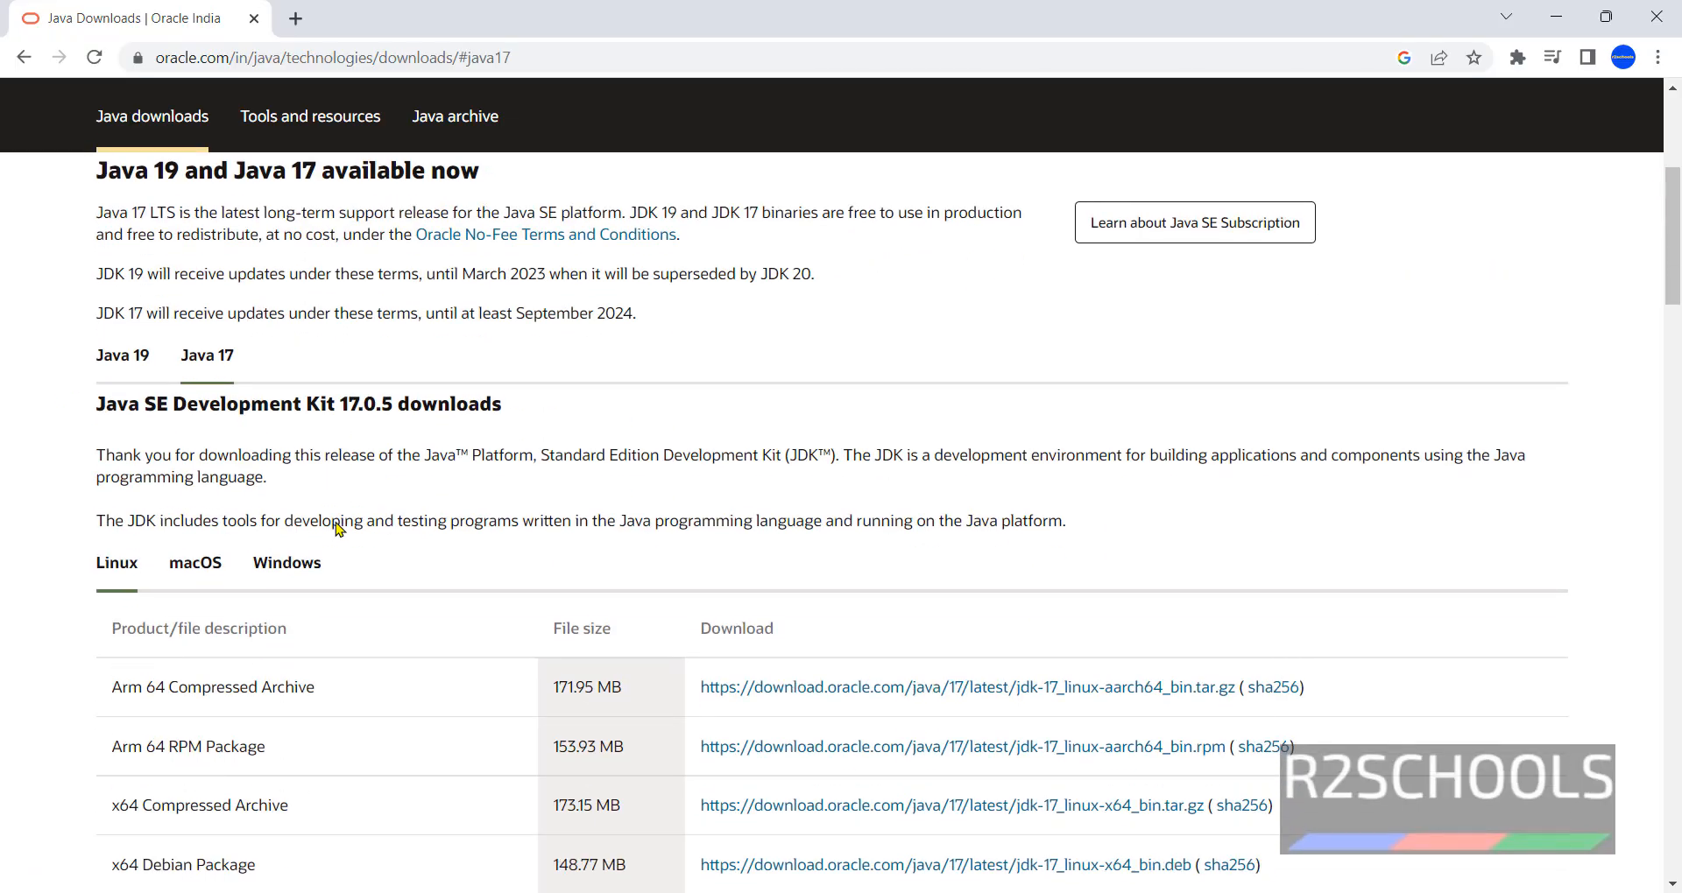
left_click(294, 461)
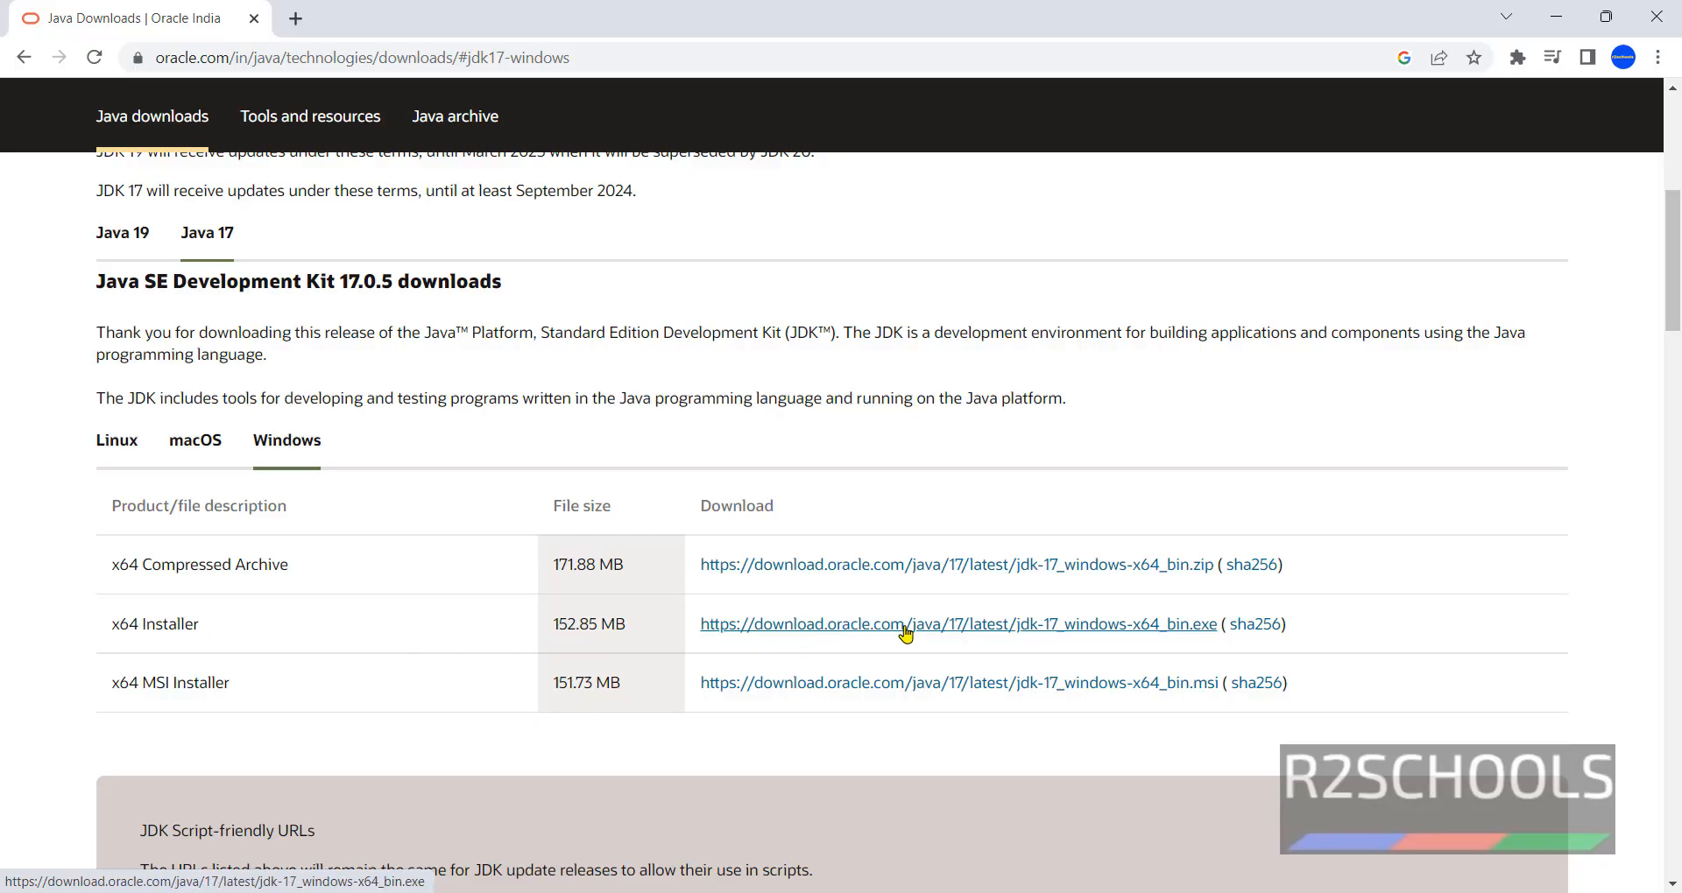
left_click(1007, 633)
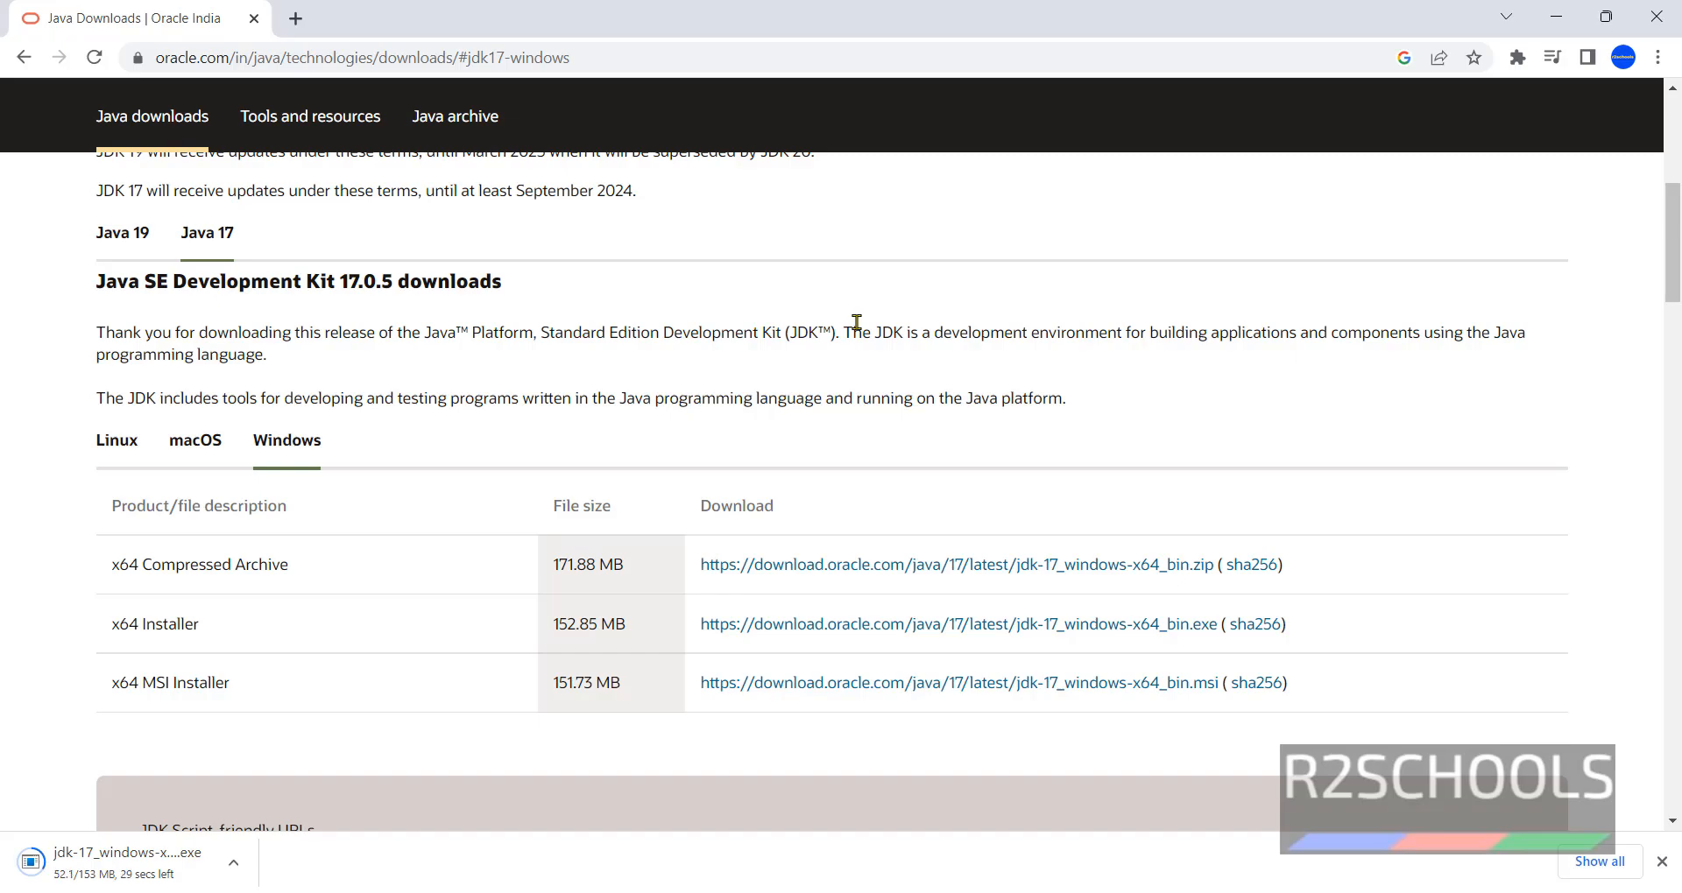
- Remove the old VS Code entry from Chrome's downloads and launch jdk-17_windows-x64_bin.exe
left_click(1594, 862)
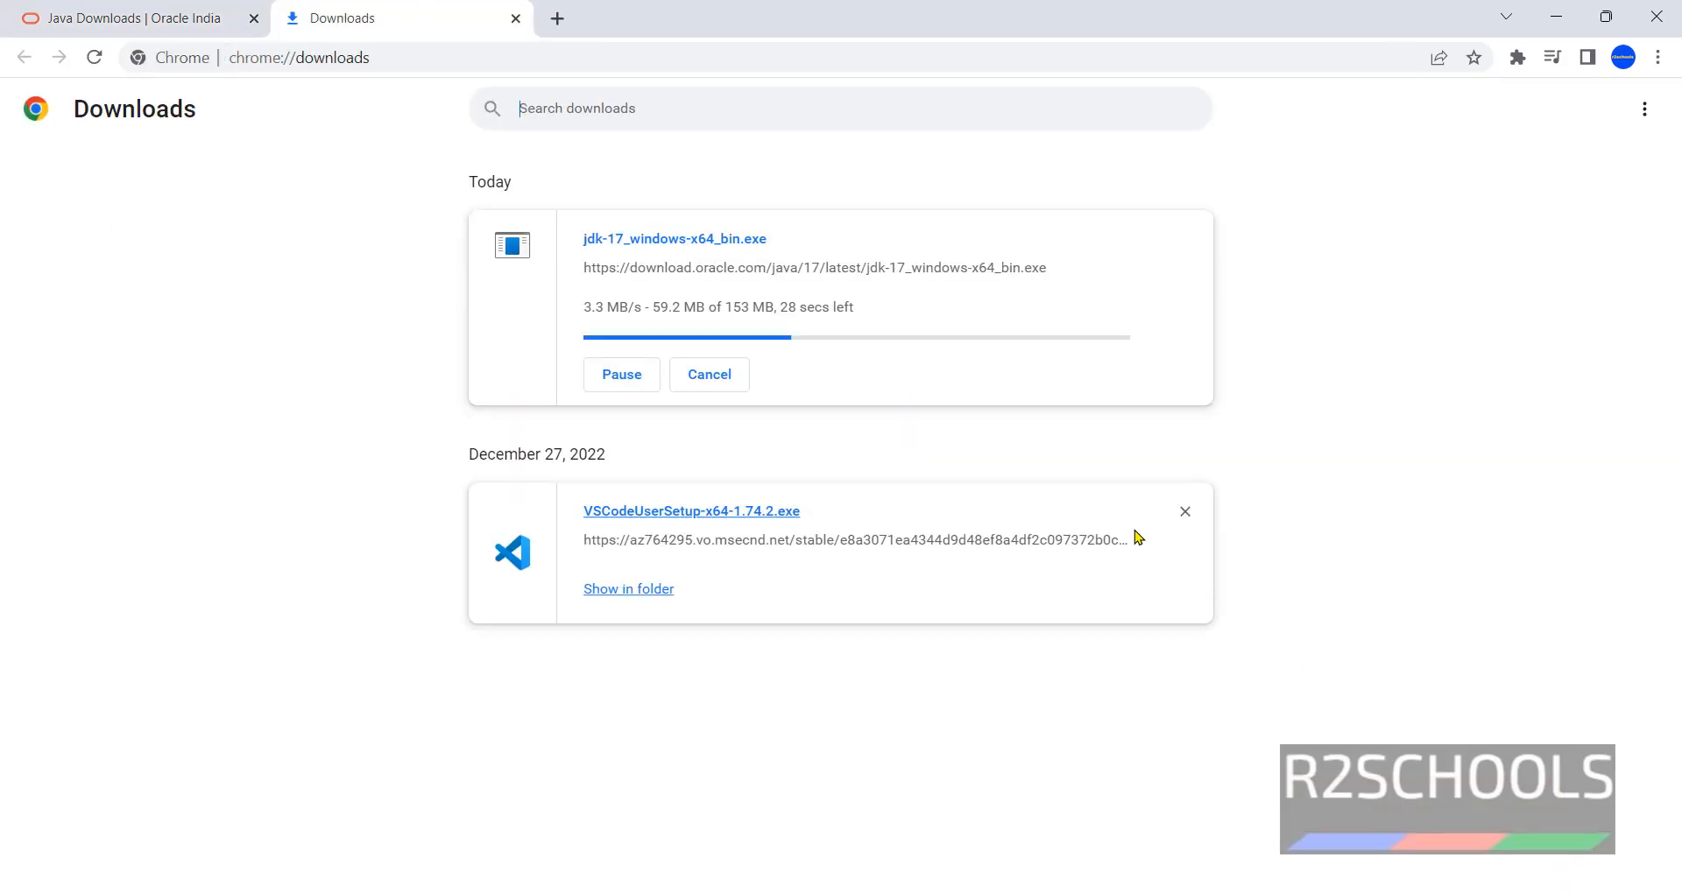
left_click(1185, 512)
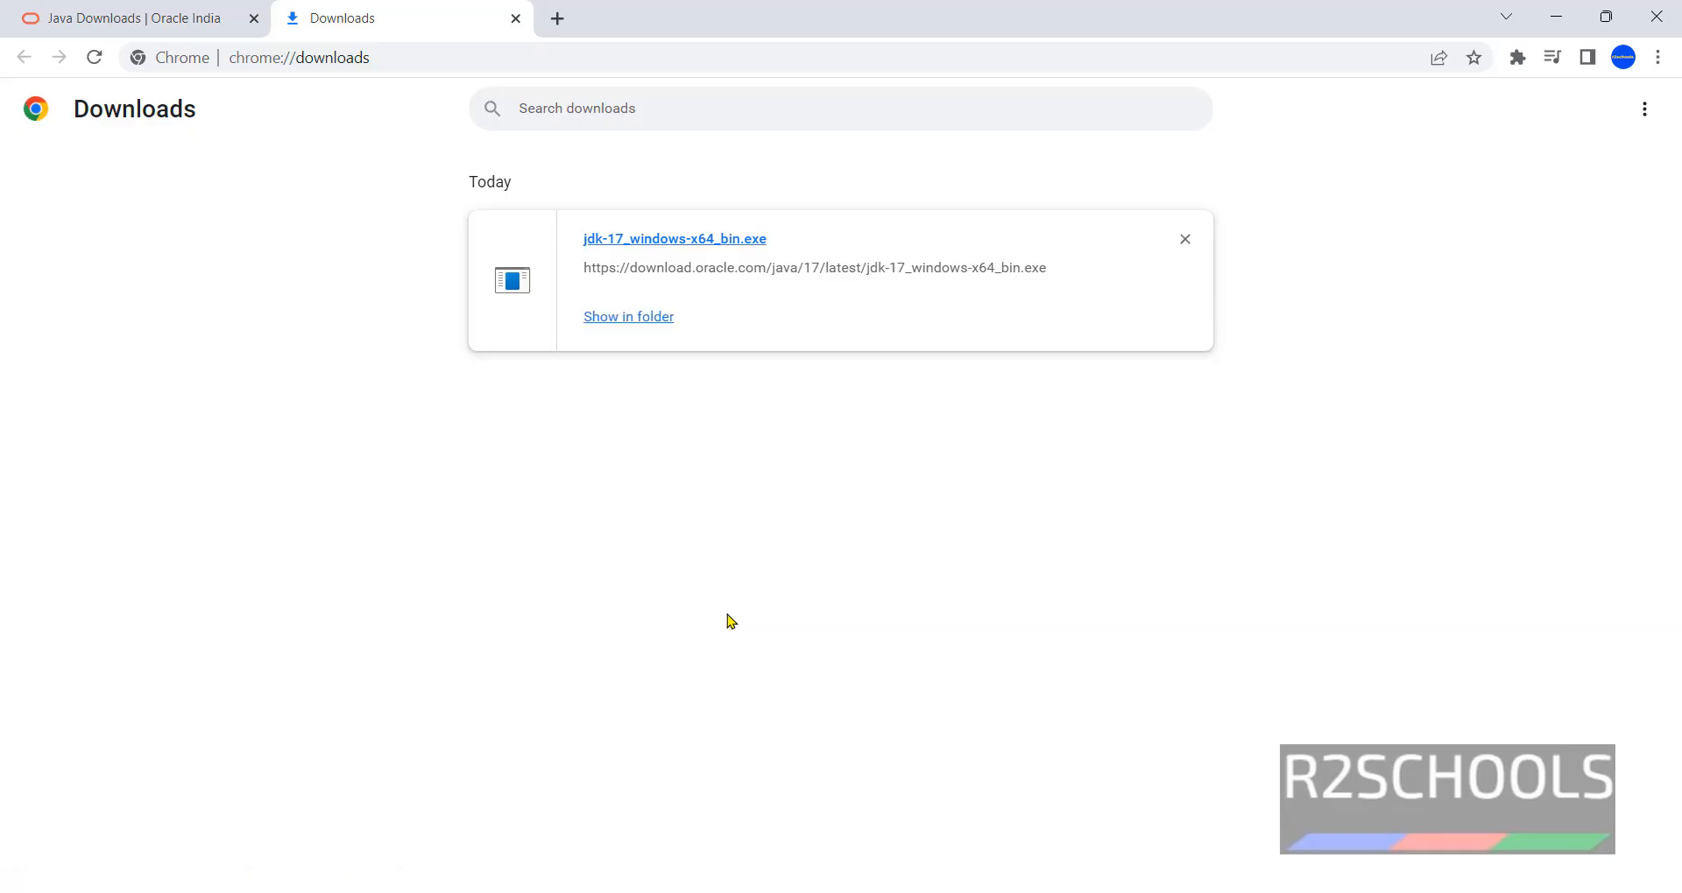
left_click(724, 247)
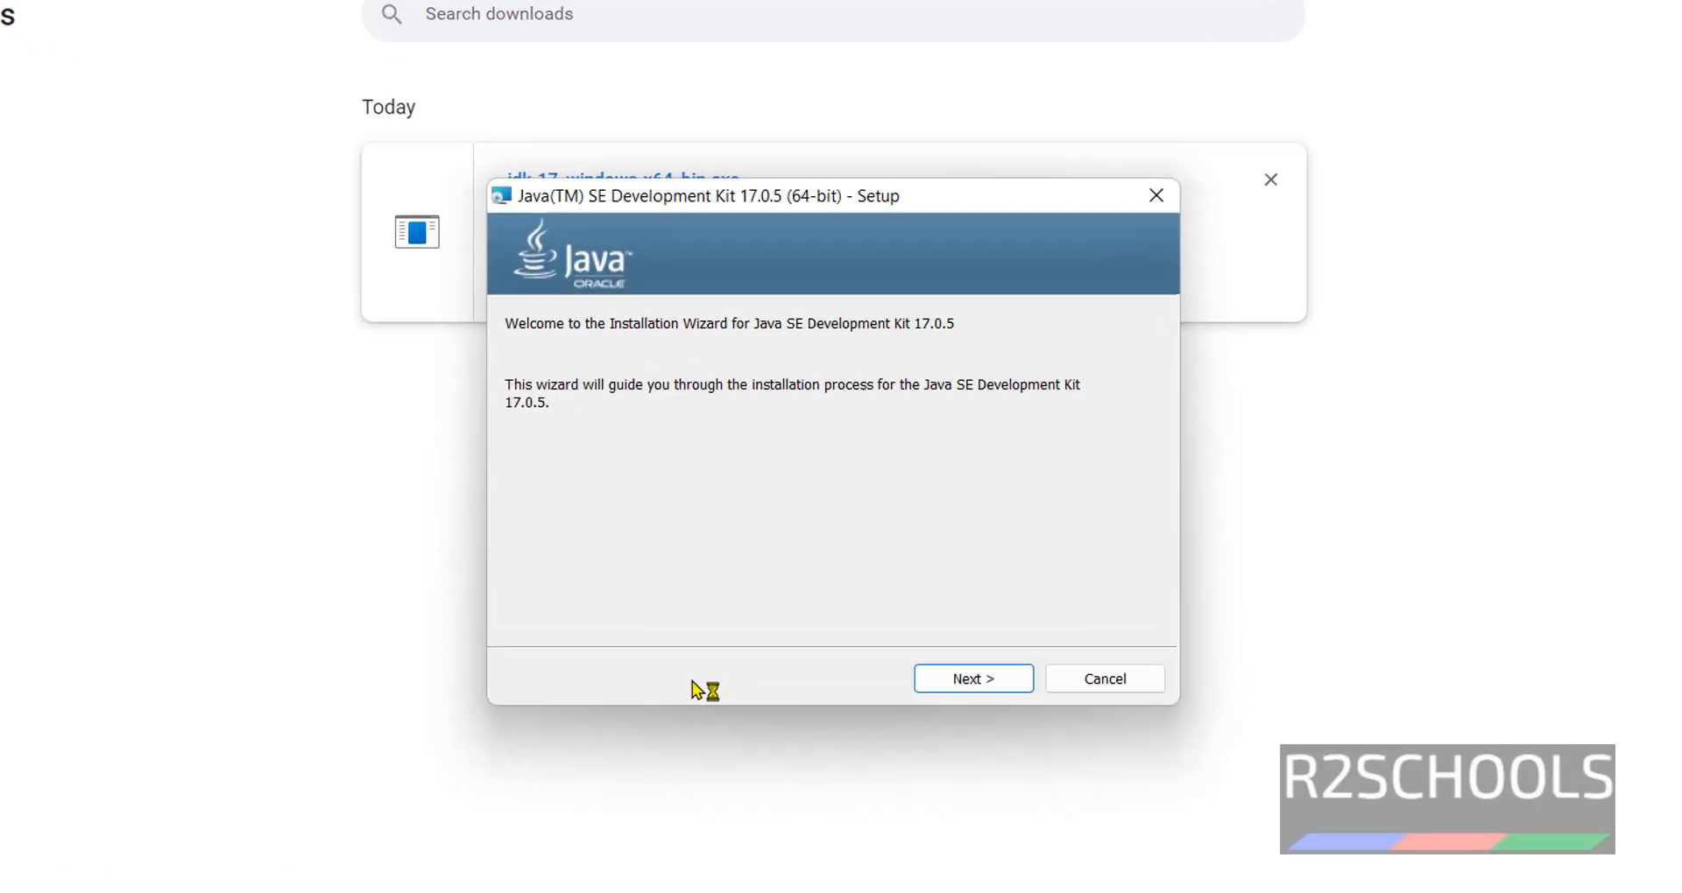
- Install JDK 17.0.5 to the default C:\Program Files\Java\jdk-17.0.5\ folder and close the wizard
left_click(986, 740)
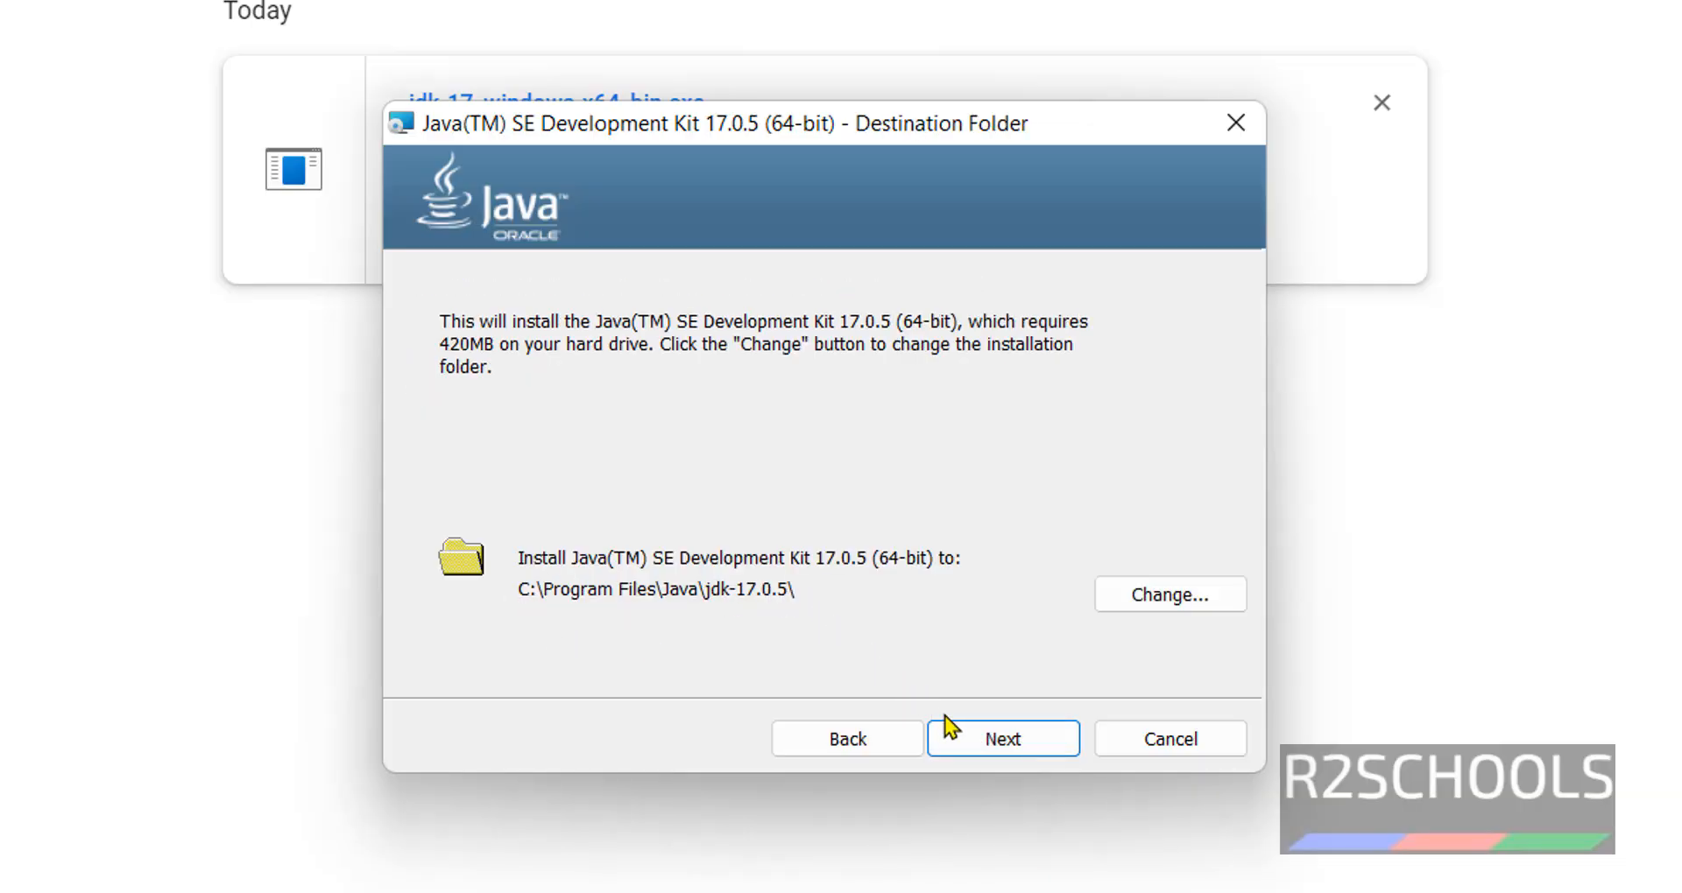
left_click(983, 747)
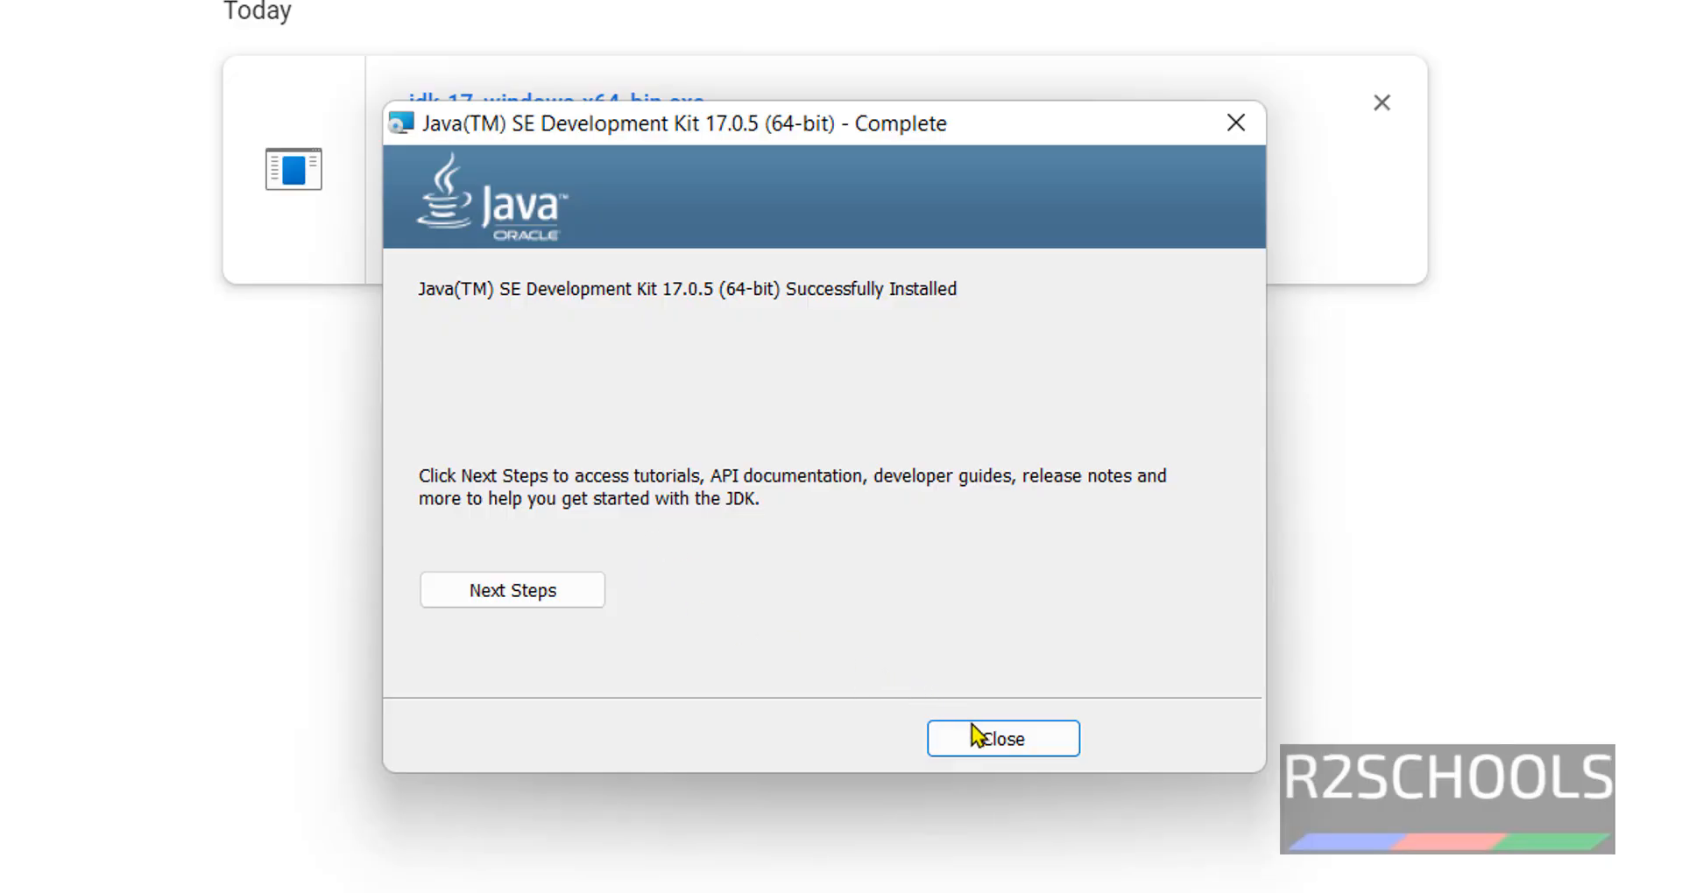
left_click(991, 751)
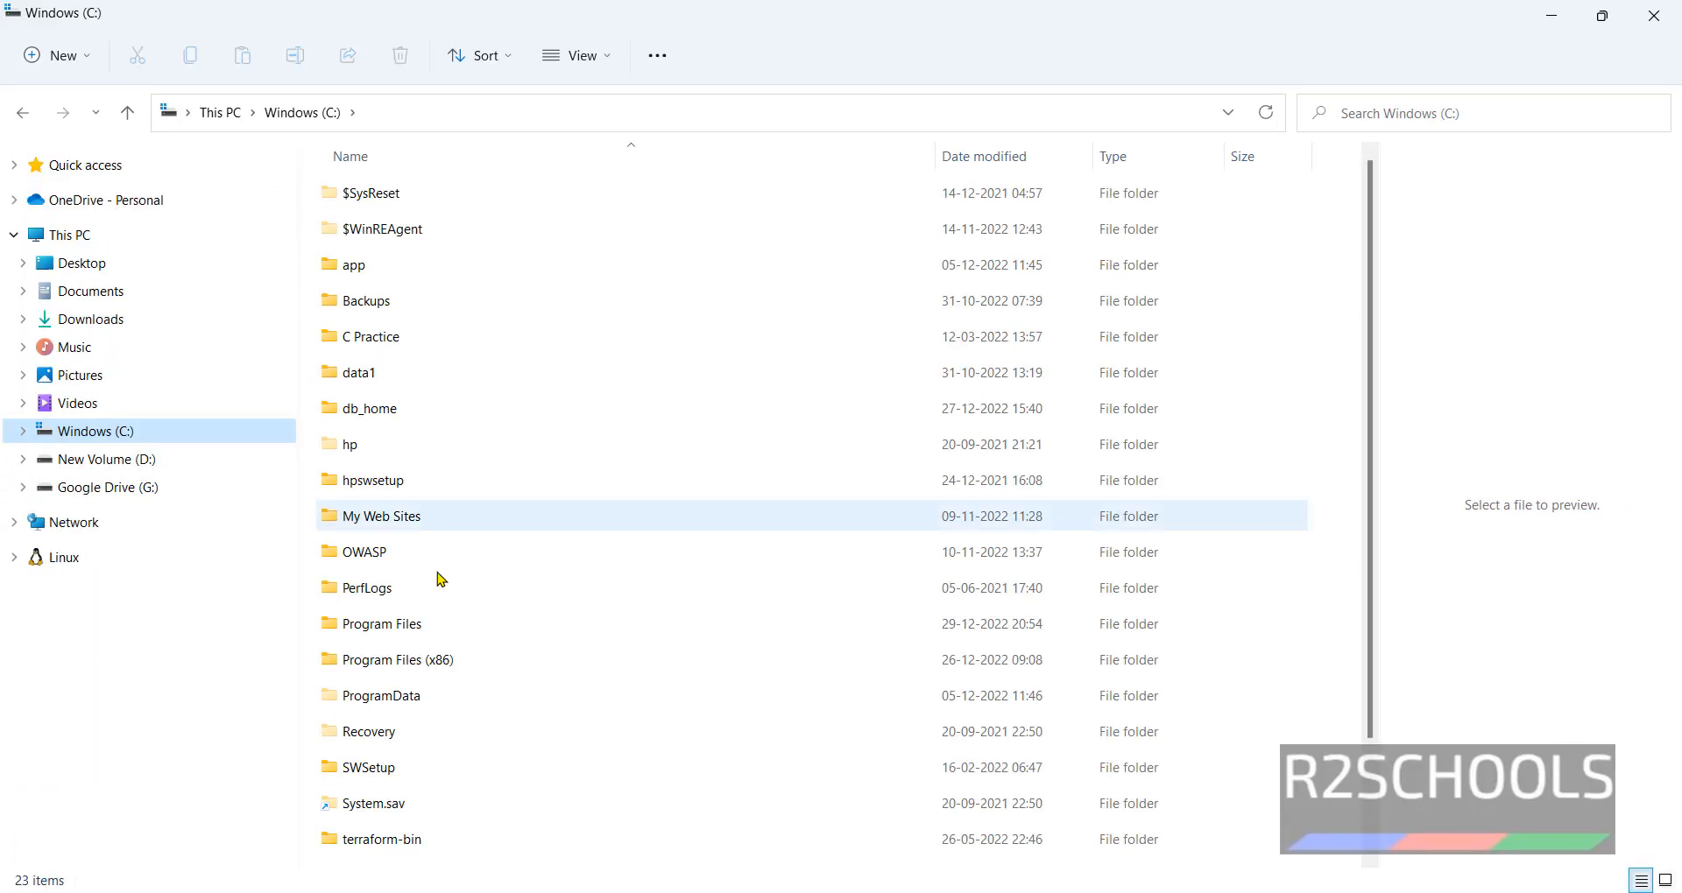
- Browse to C:\Program Files\Java\jdk-17.0.5, select its full path, and bring up Start
double_click(424, 625)
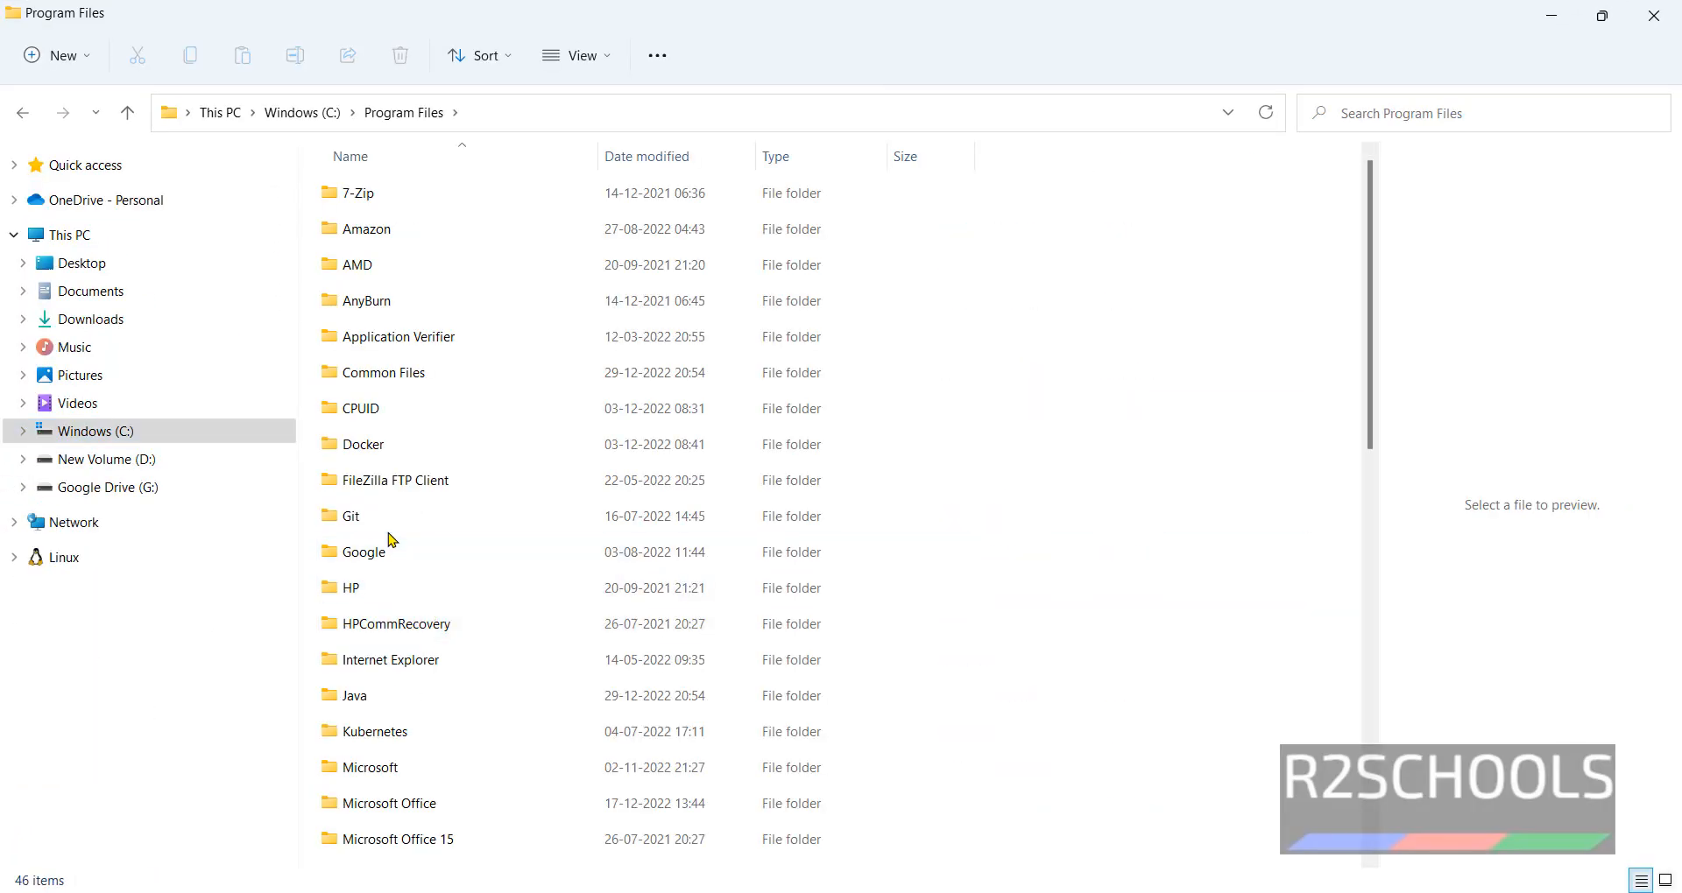
double_click(379, 698)
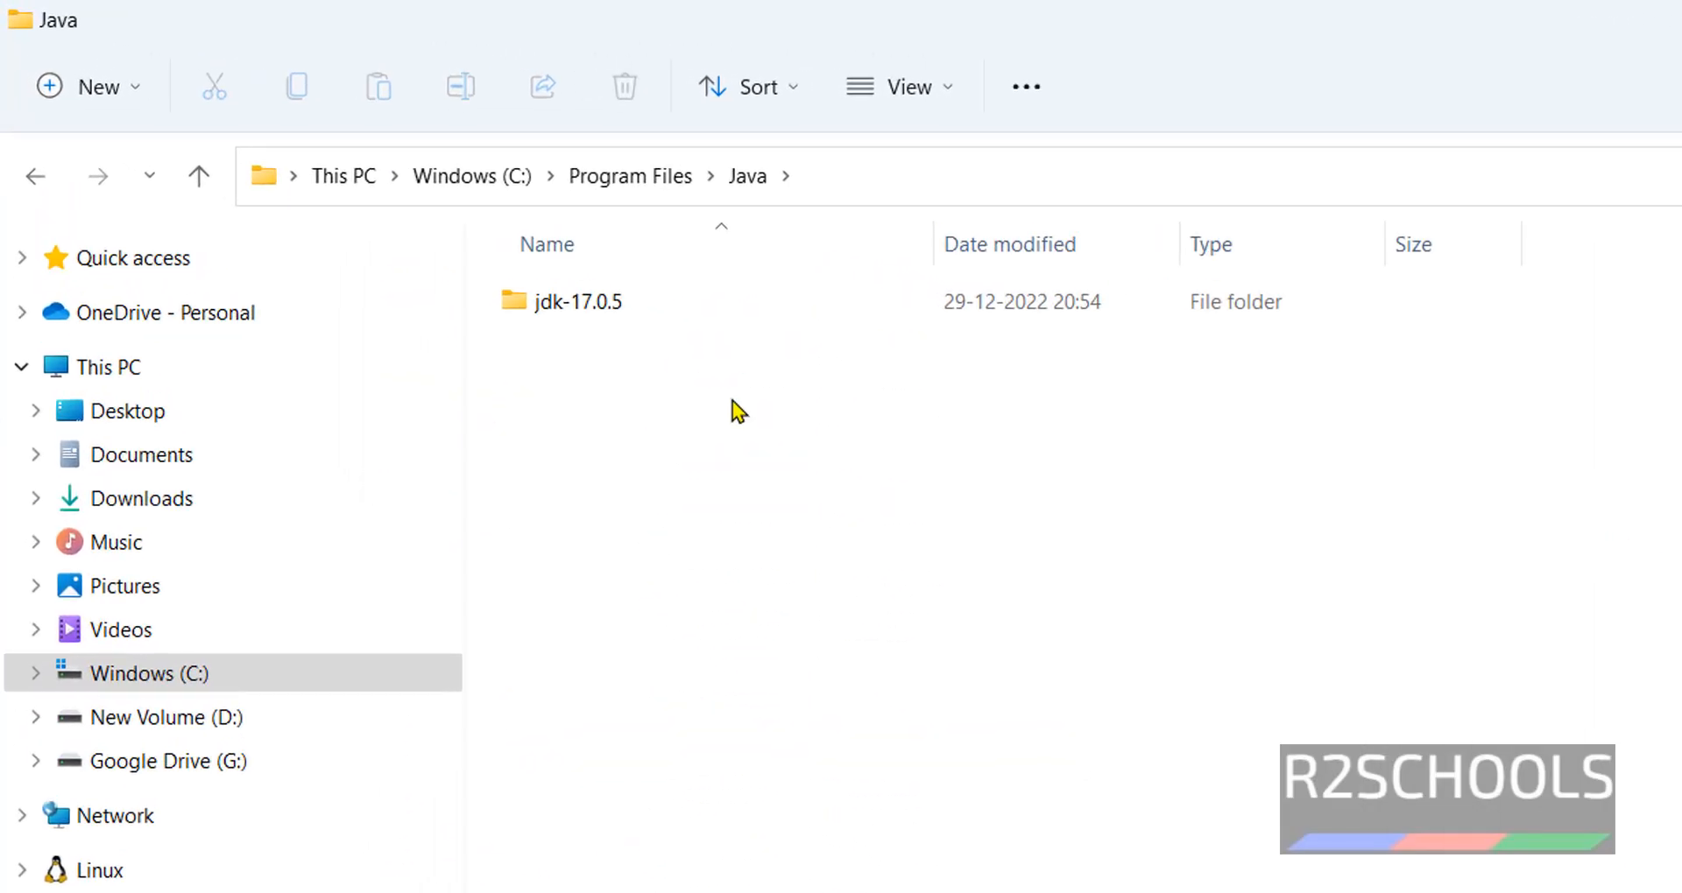
double_click(649, 315)
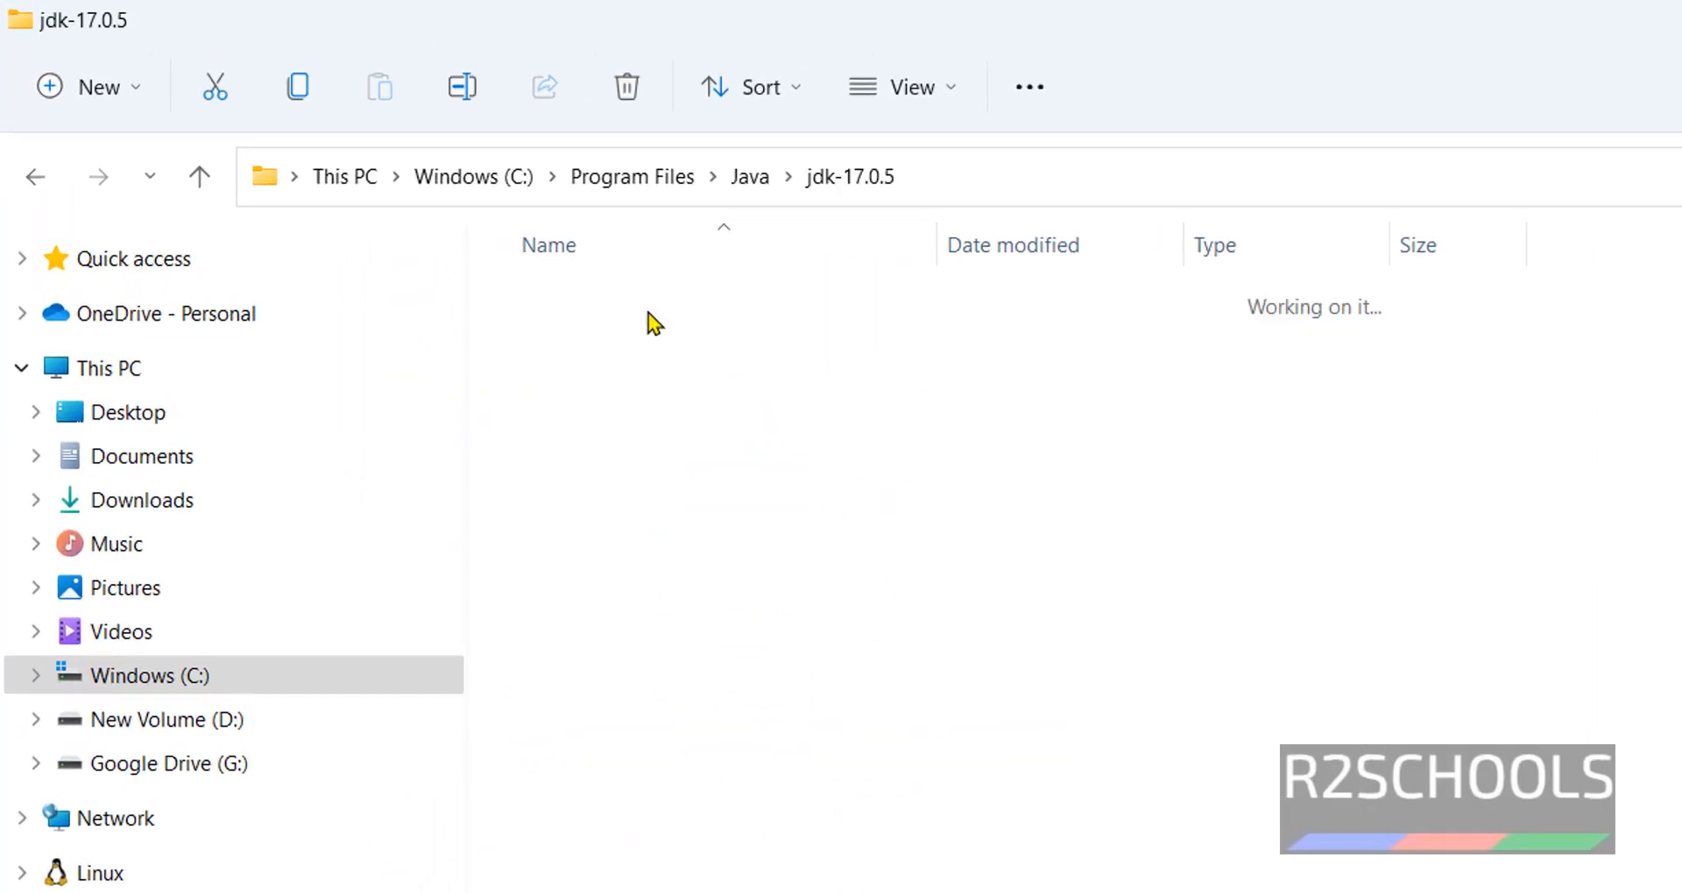
left_click(990, 190)
key("ctrl+c")
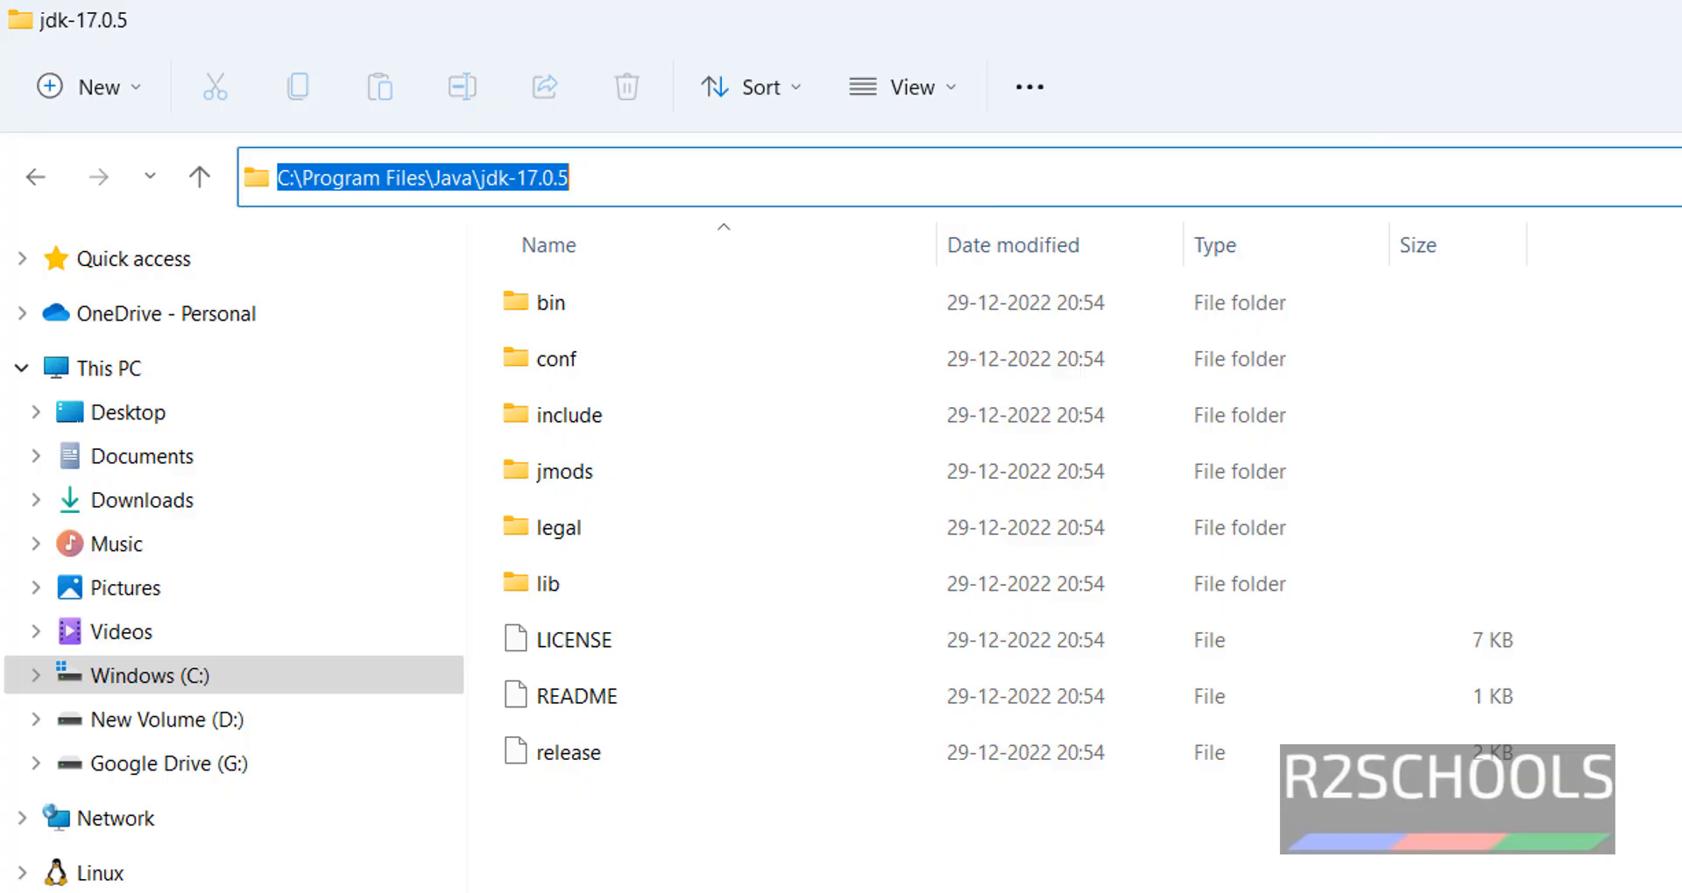
key("super")
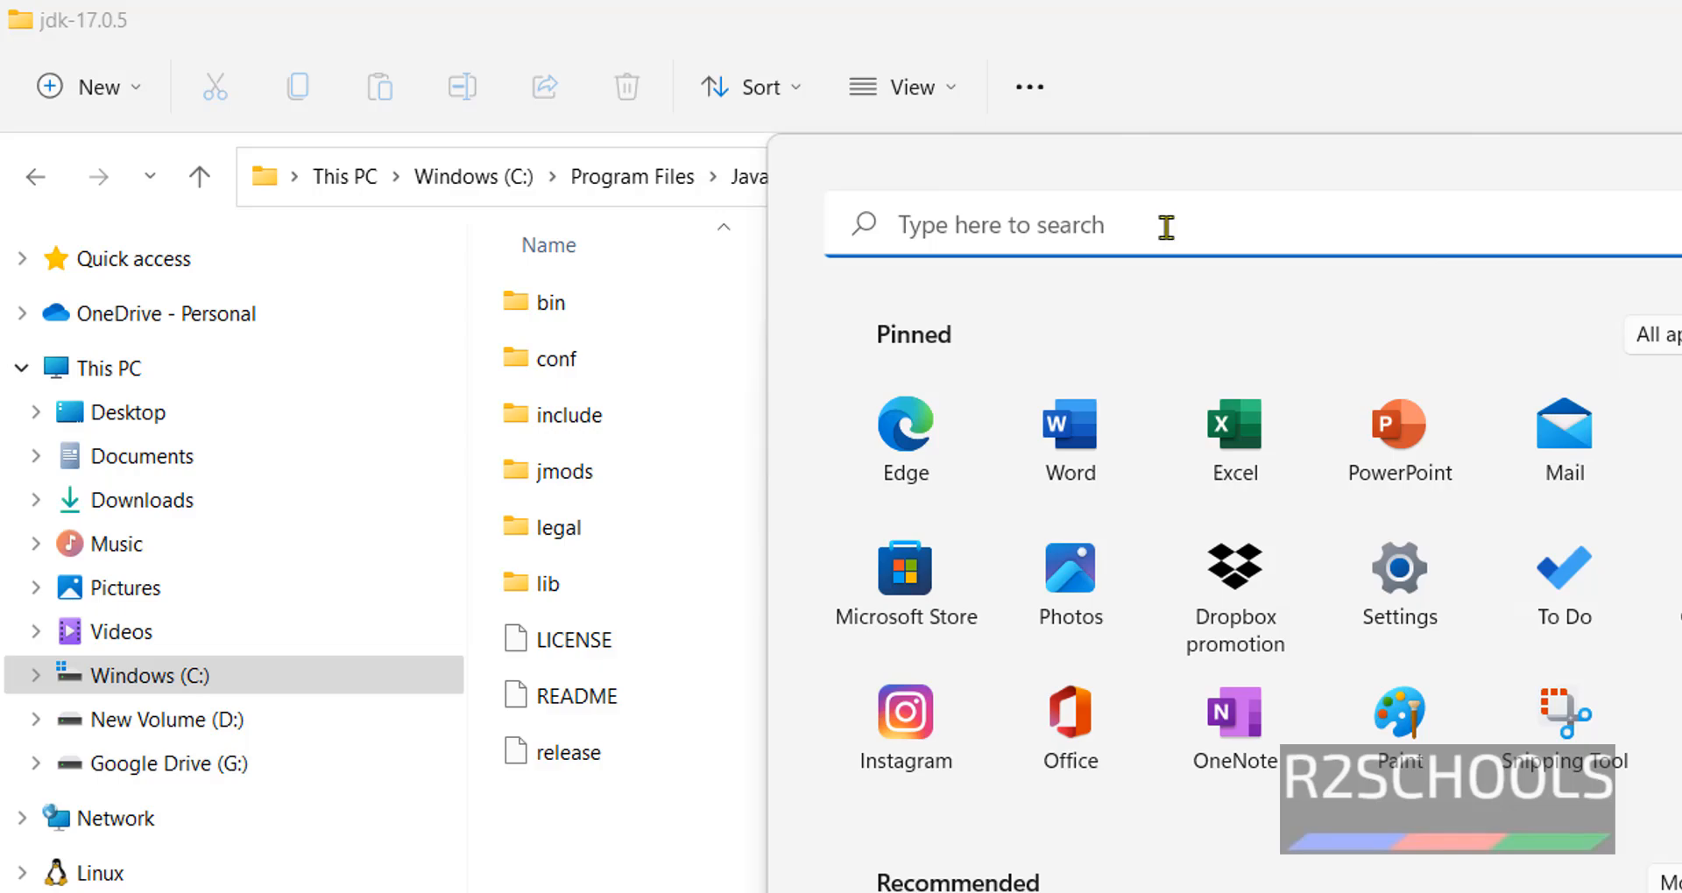
- Search for 'environment variables' and reach the Environment Variables dialog from System Properties
type("envi")
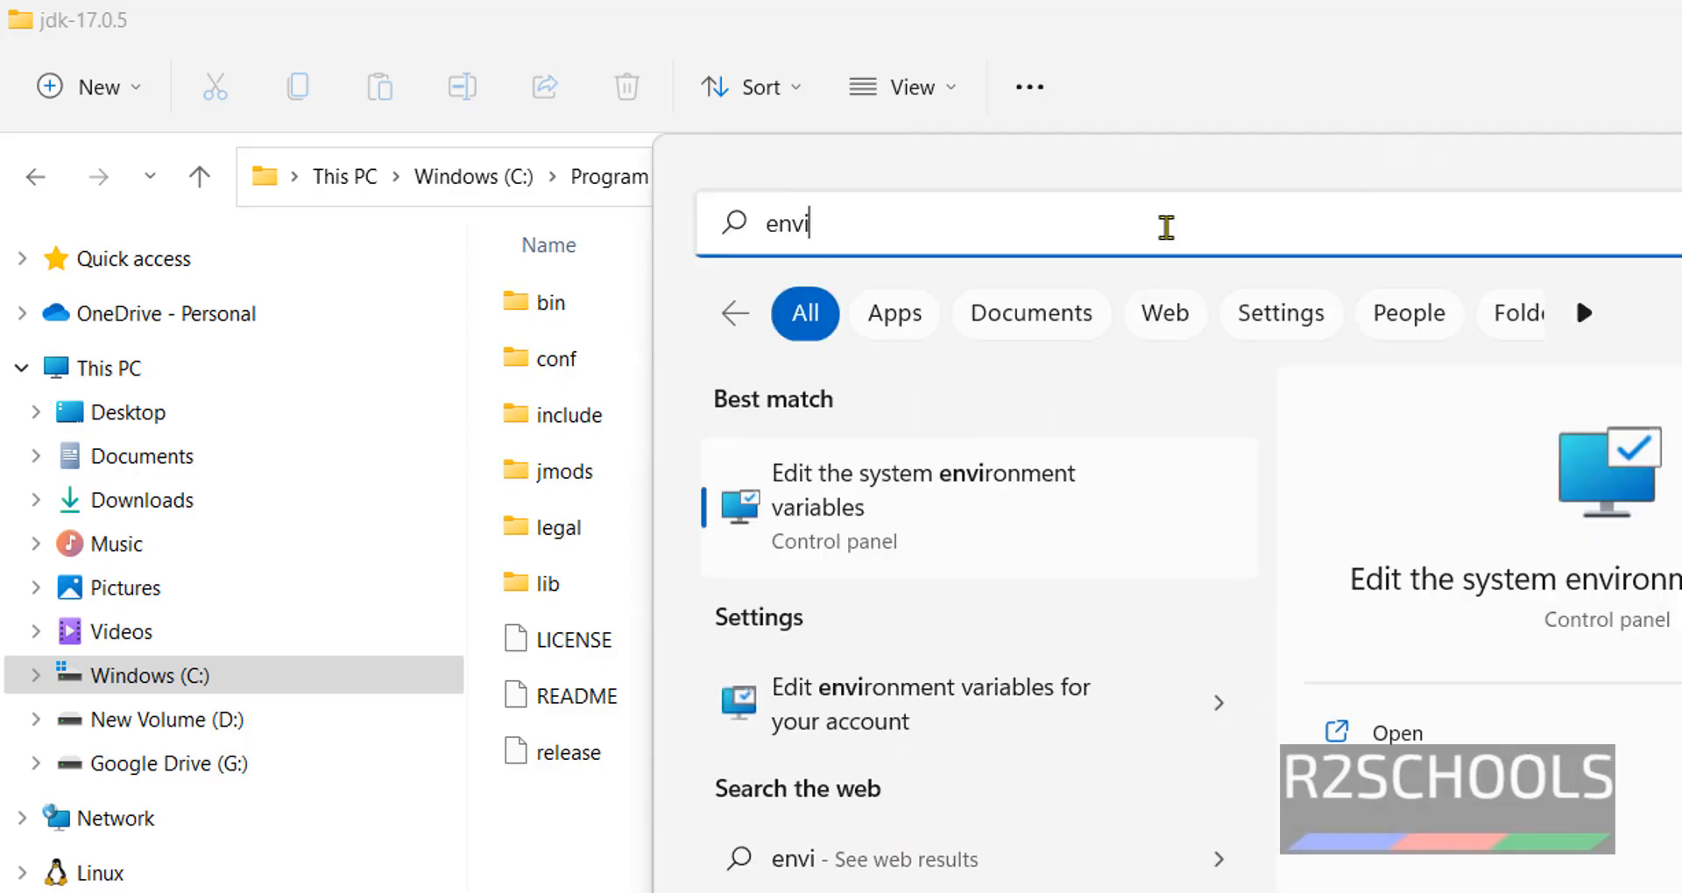
type("ronment")
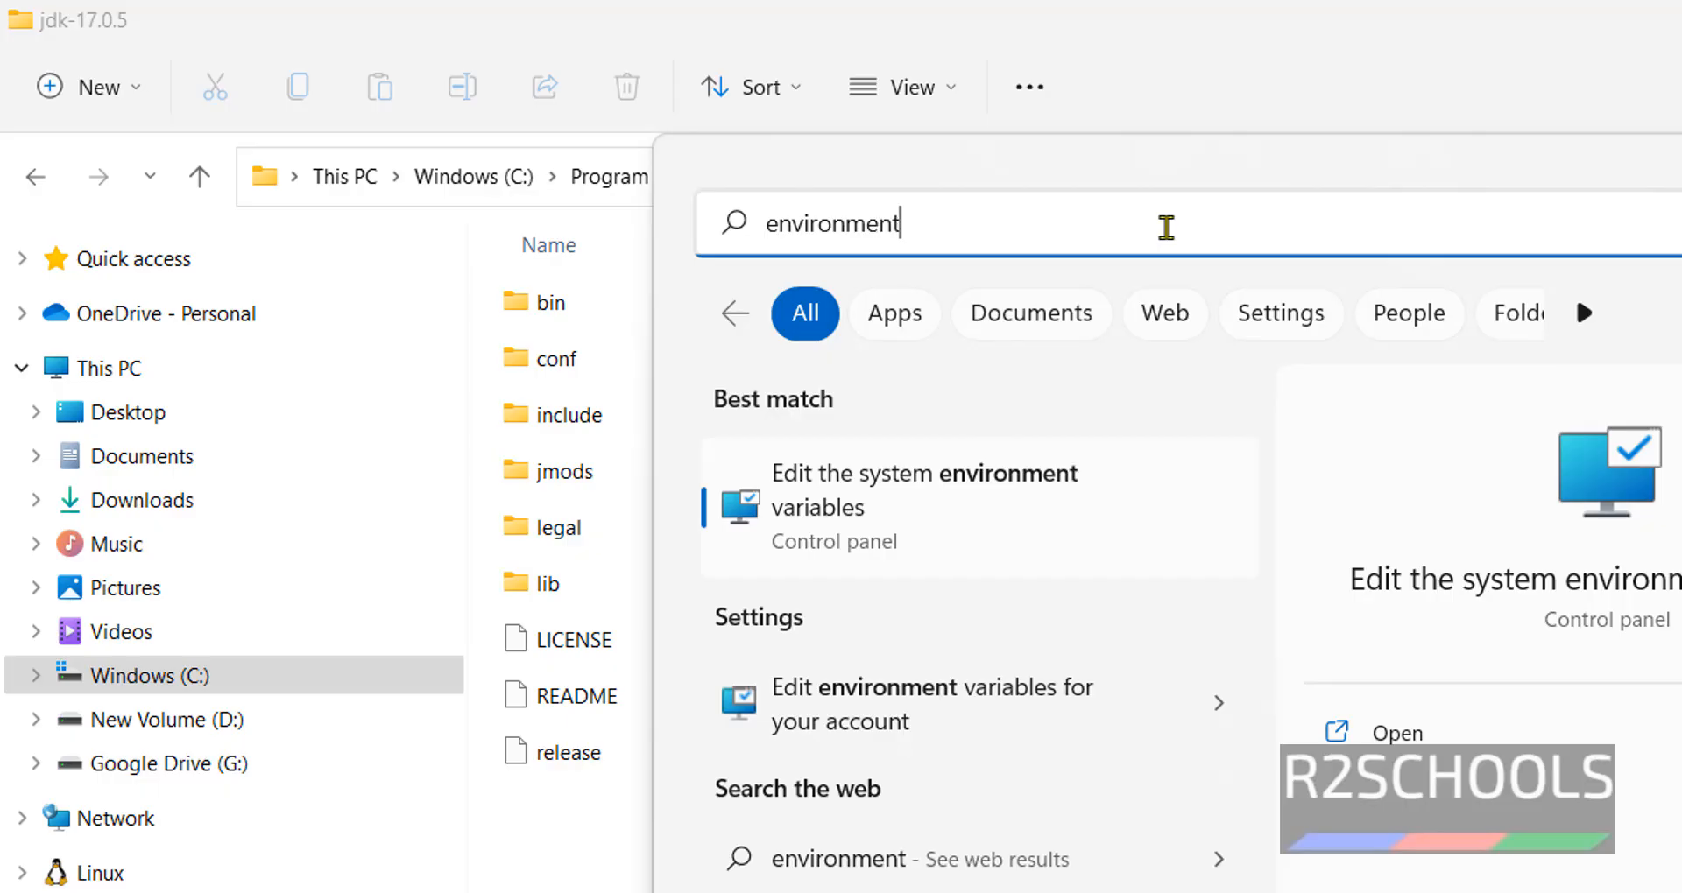
type(" vara")
key("BackSpace")
type("i")
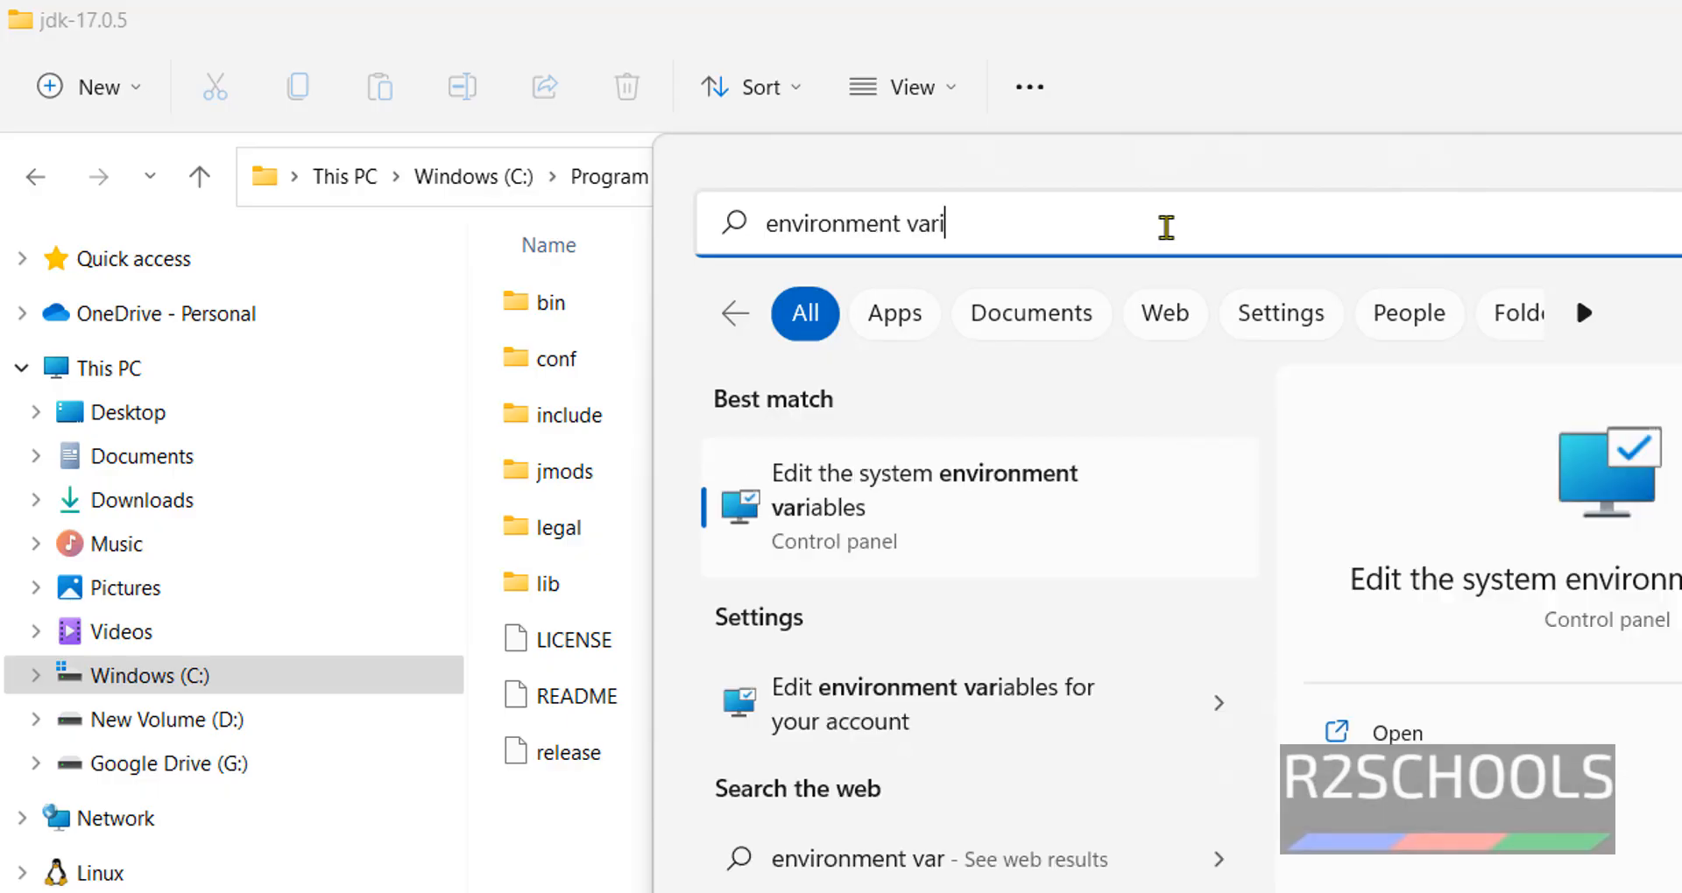
type("ables")
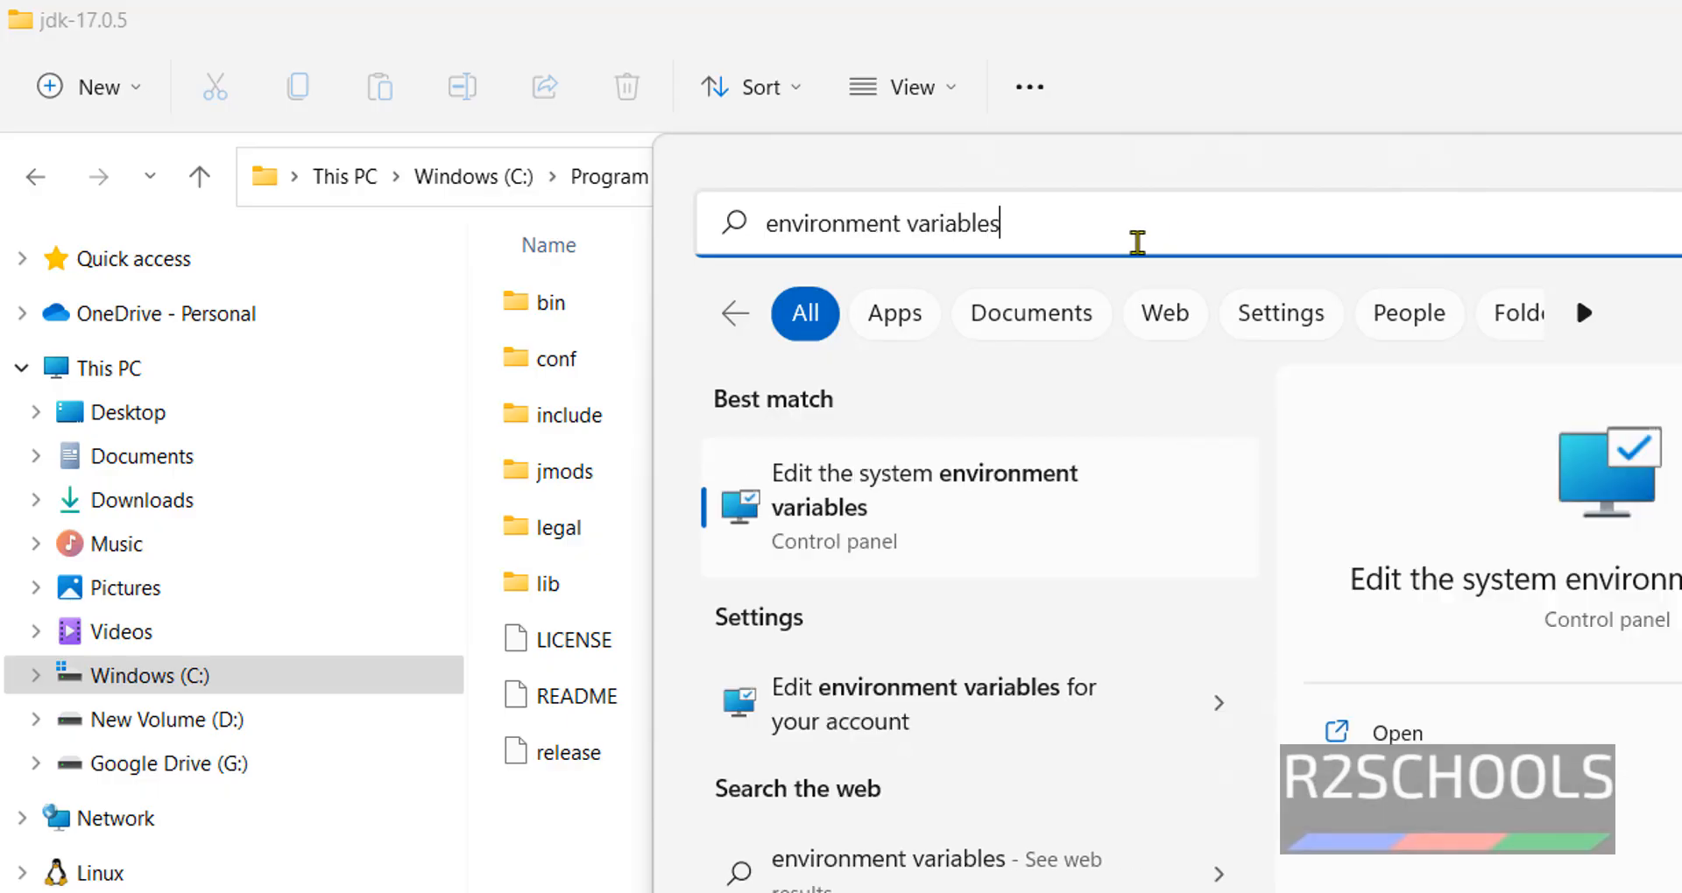
left_click(993, 495)
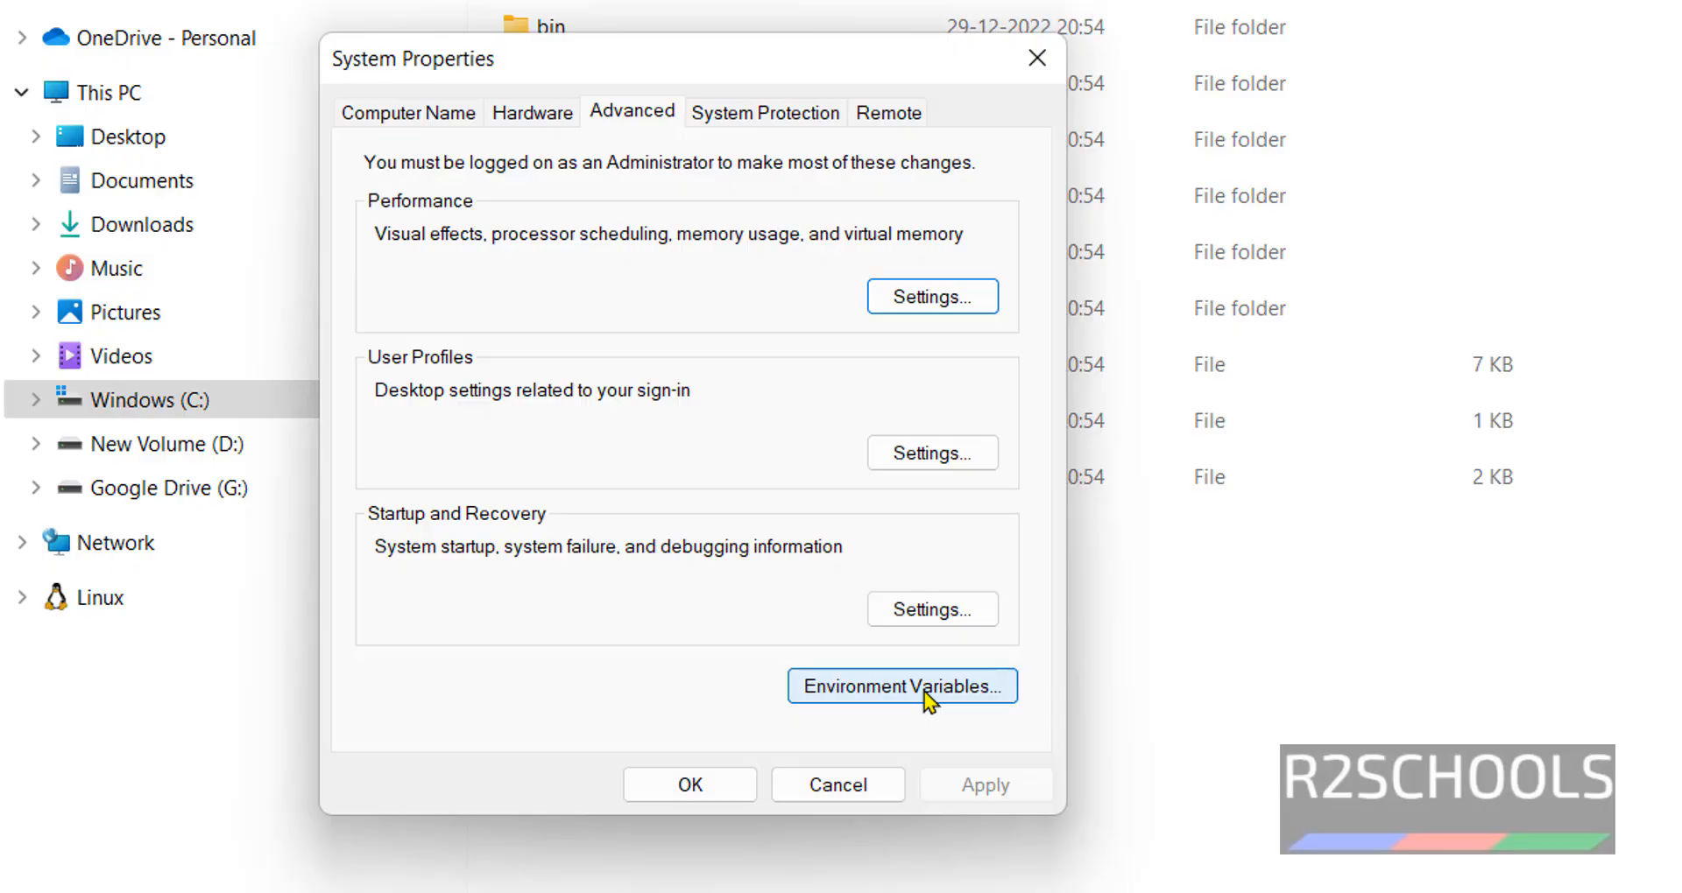
left_click(923, 689)
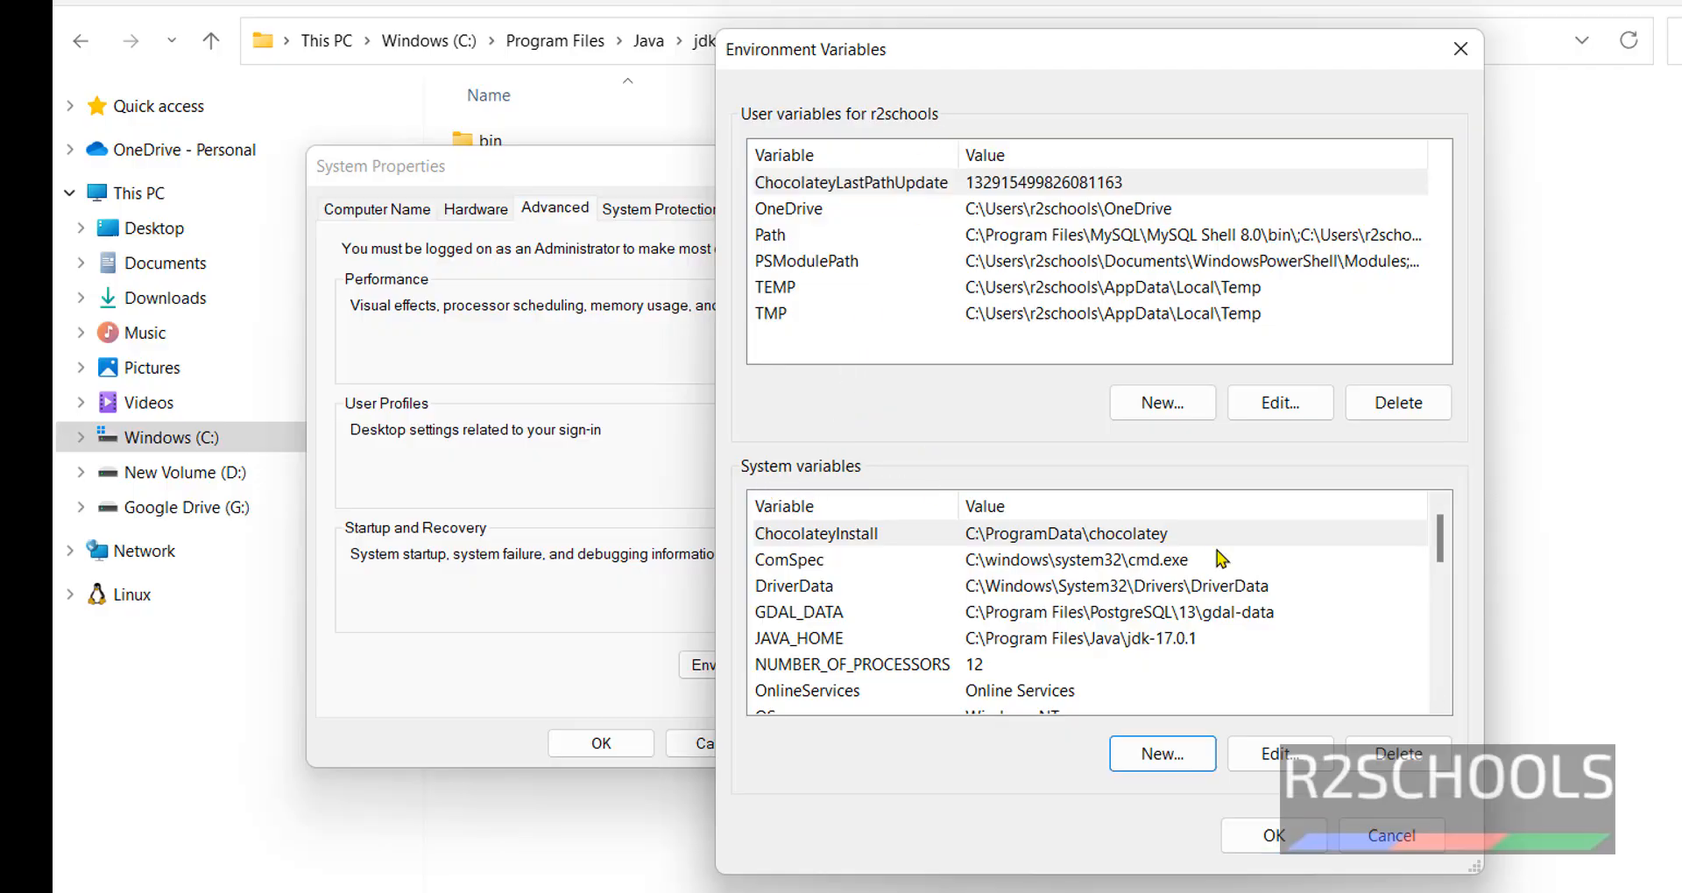
- Append C:\Program Files\Java\jdk-17.0.5 to the system Path variable and confirm all dialogs
scroll(1220, 558, "down", 3)
left_click(895, 566)
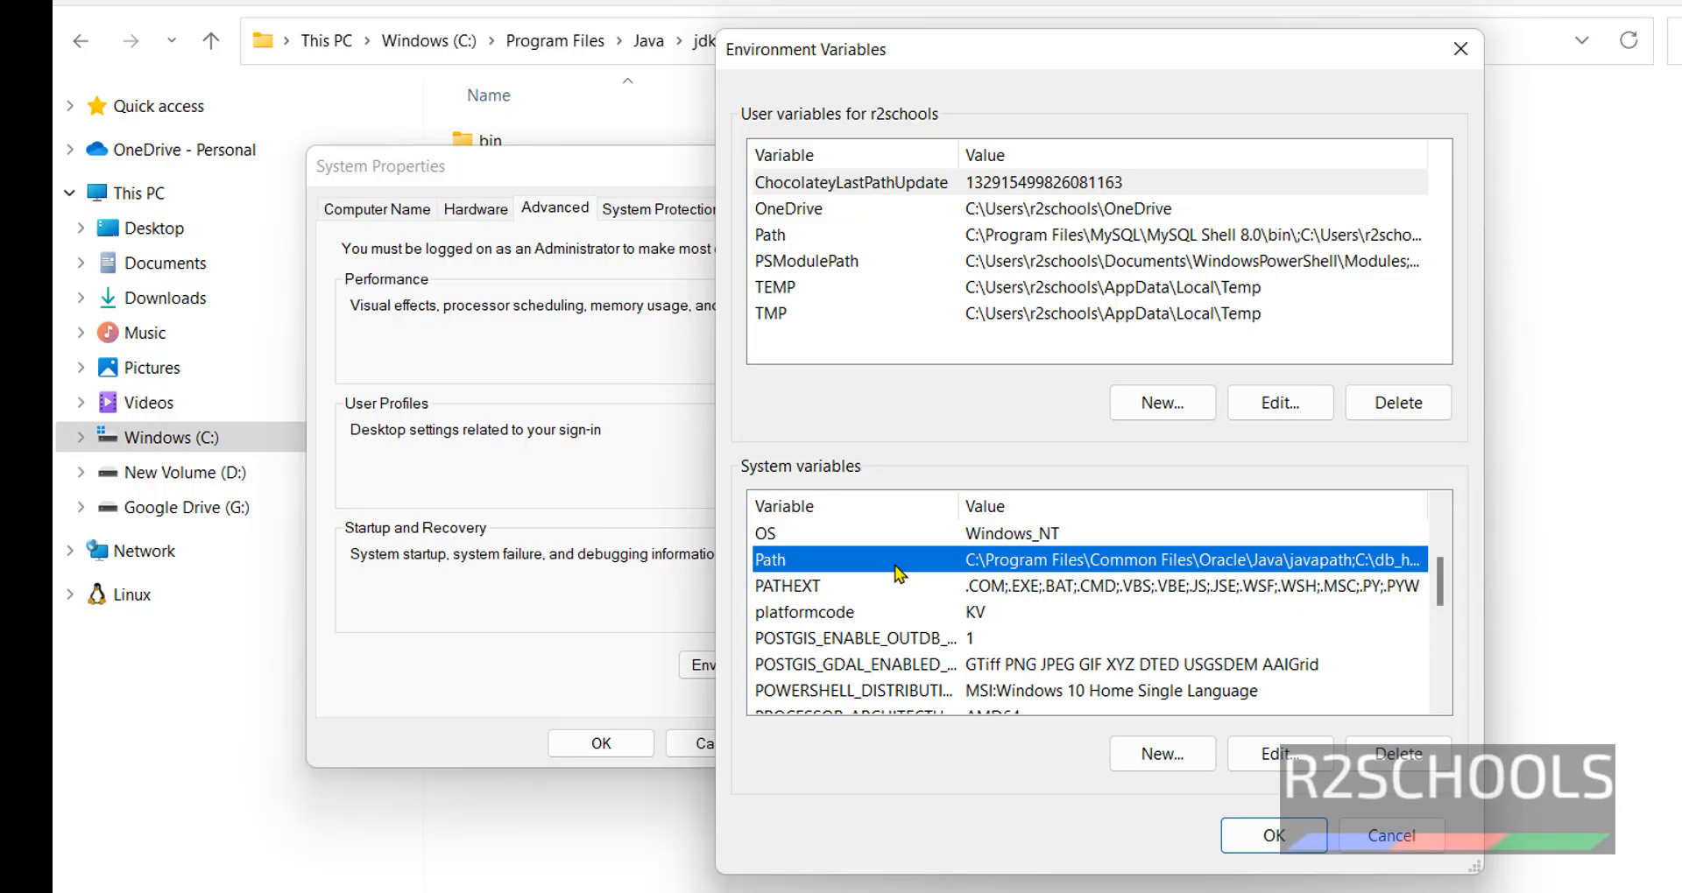
left_click(1253, 753)
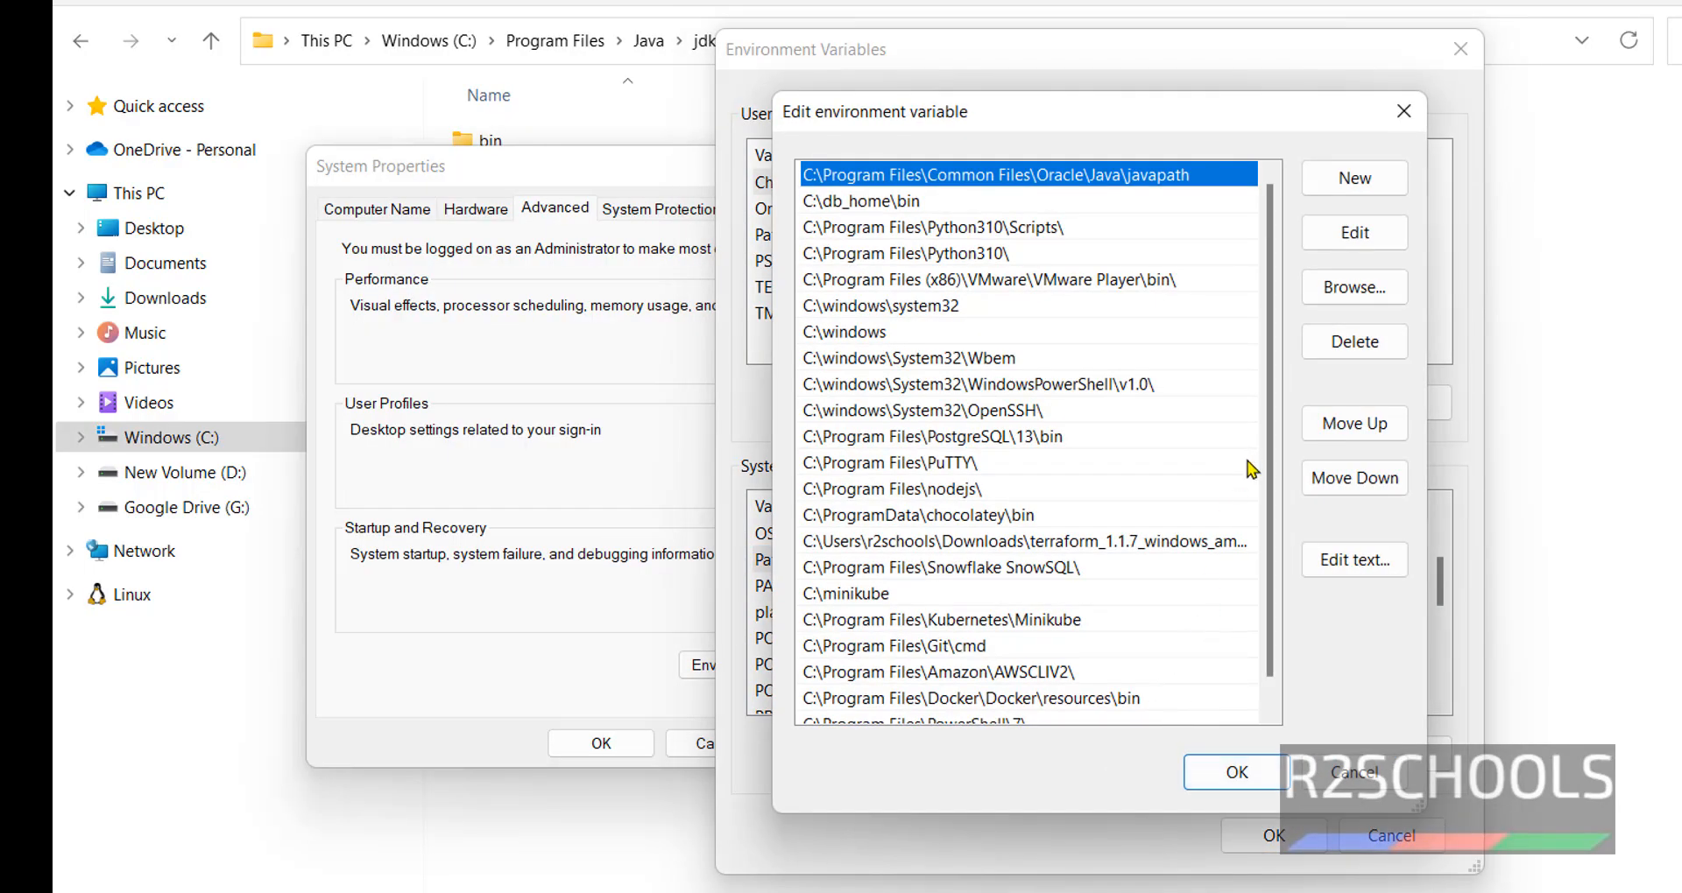
scroll(1270, 464, "down", 1)
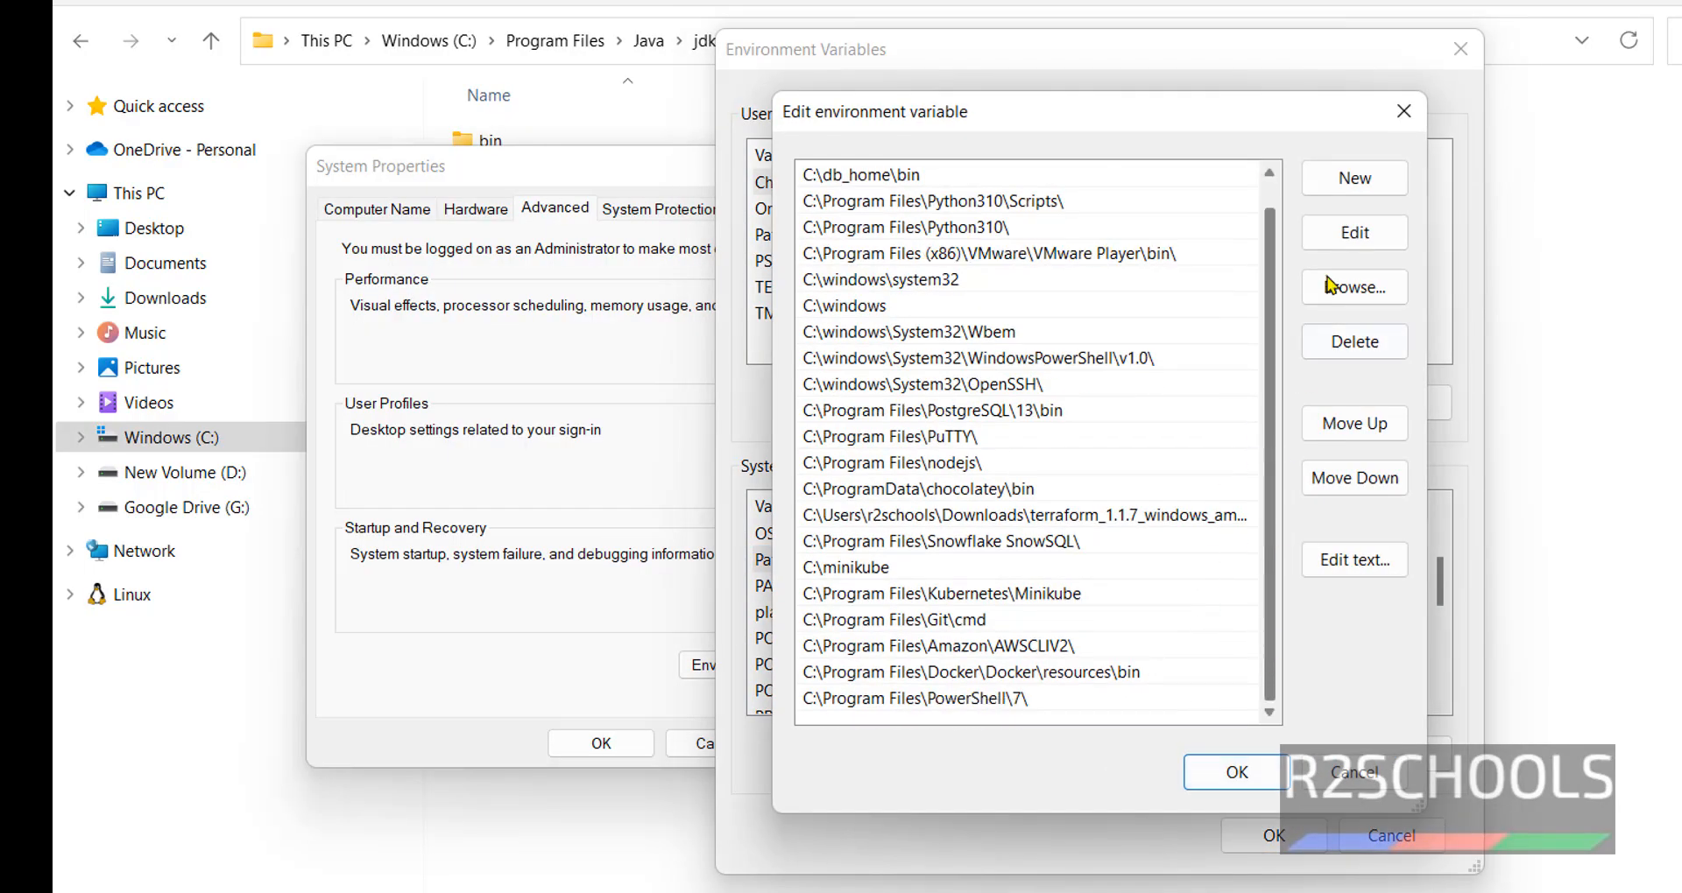
left_click(1354, 178)
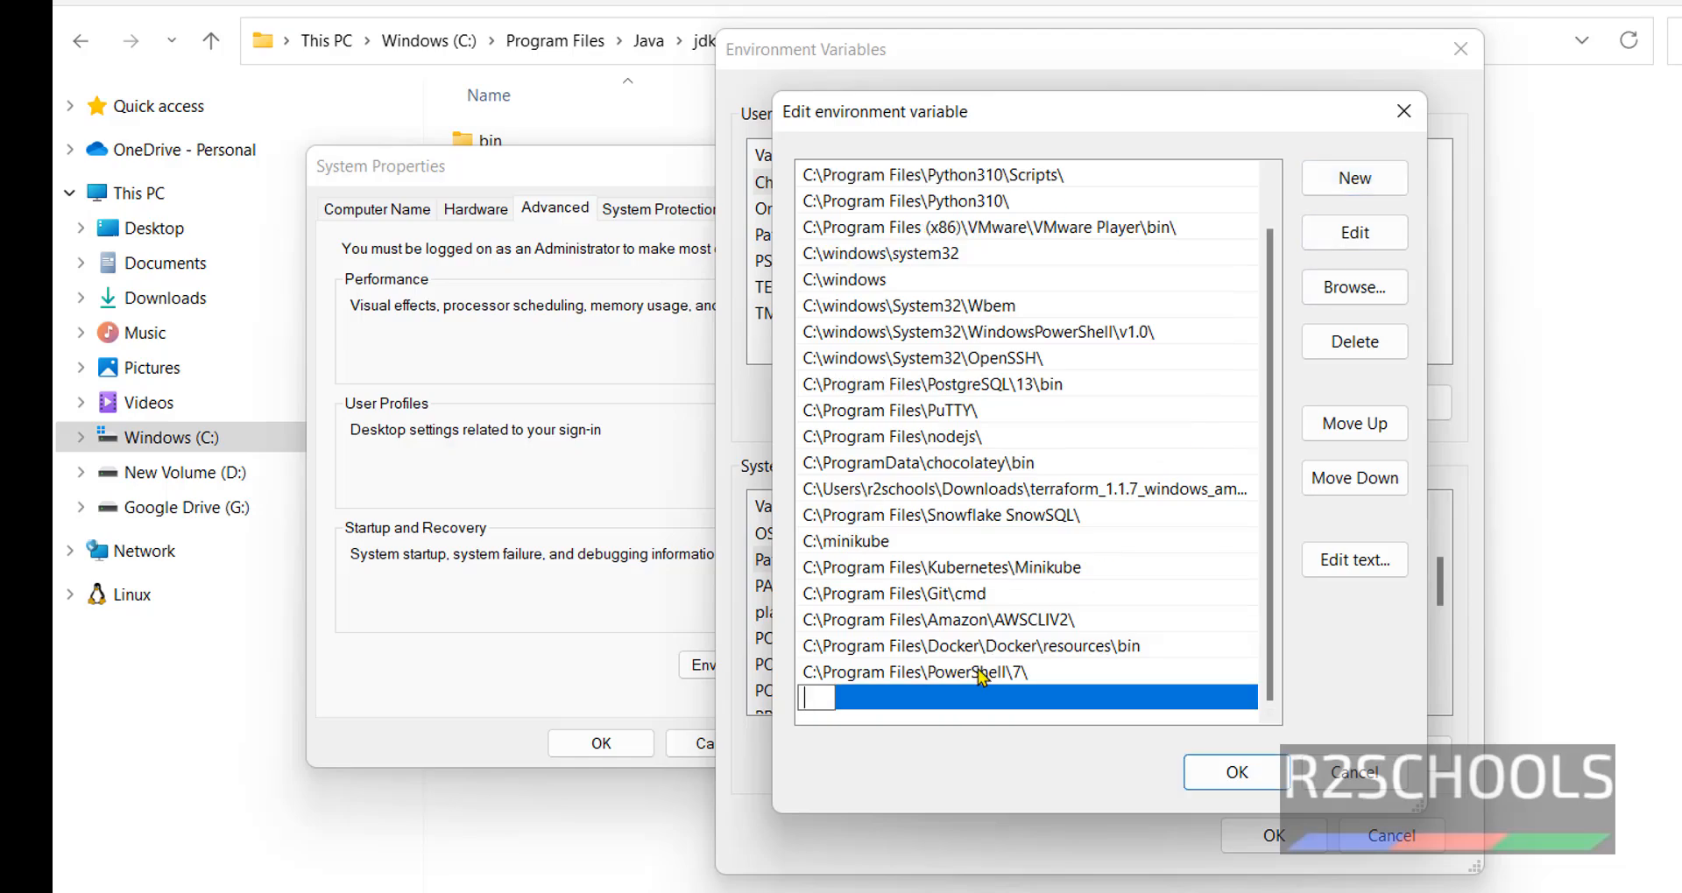
key("ctrl+v")
left_click(1243, 774)
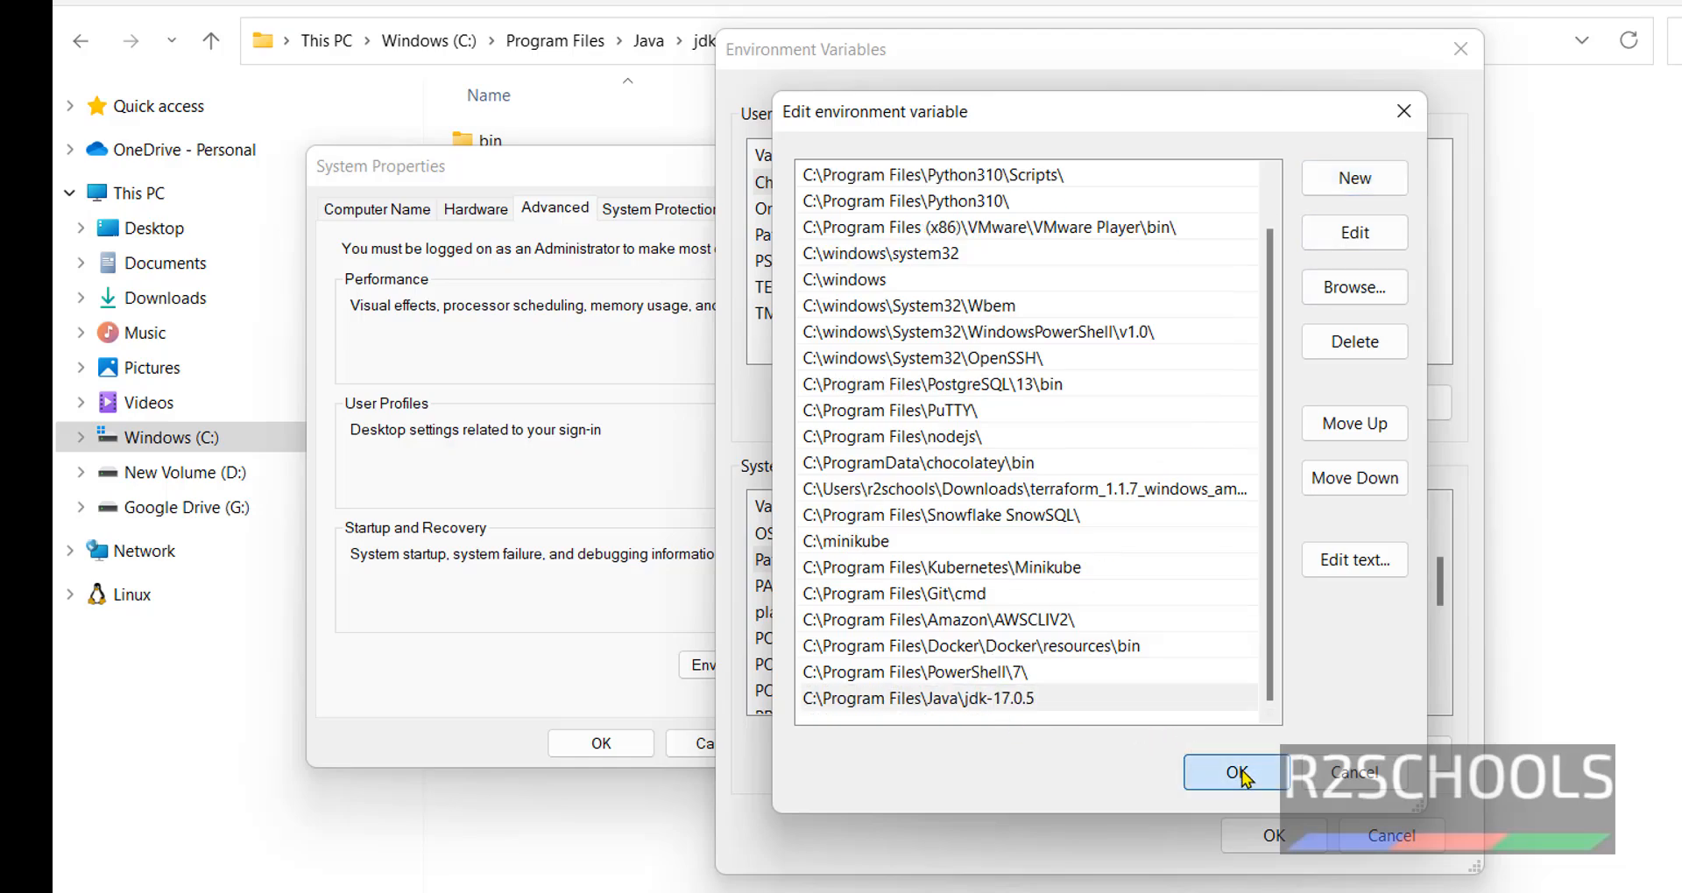
left_click(1276, 850)
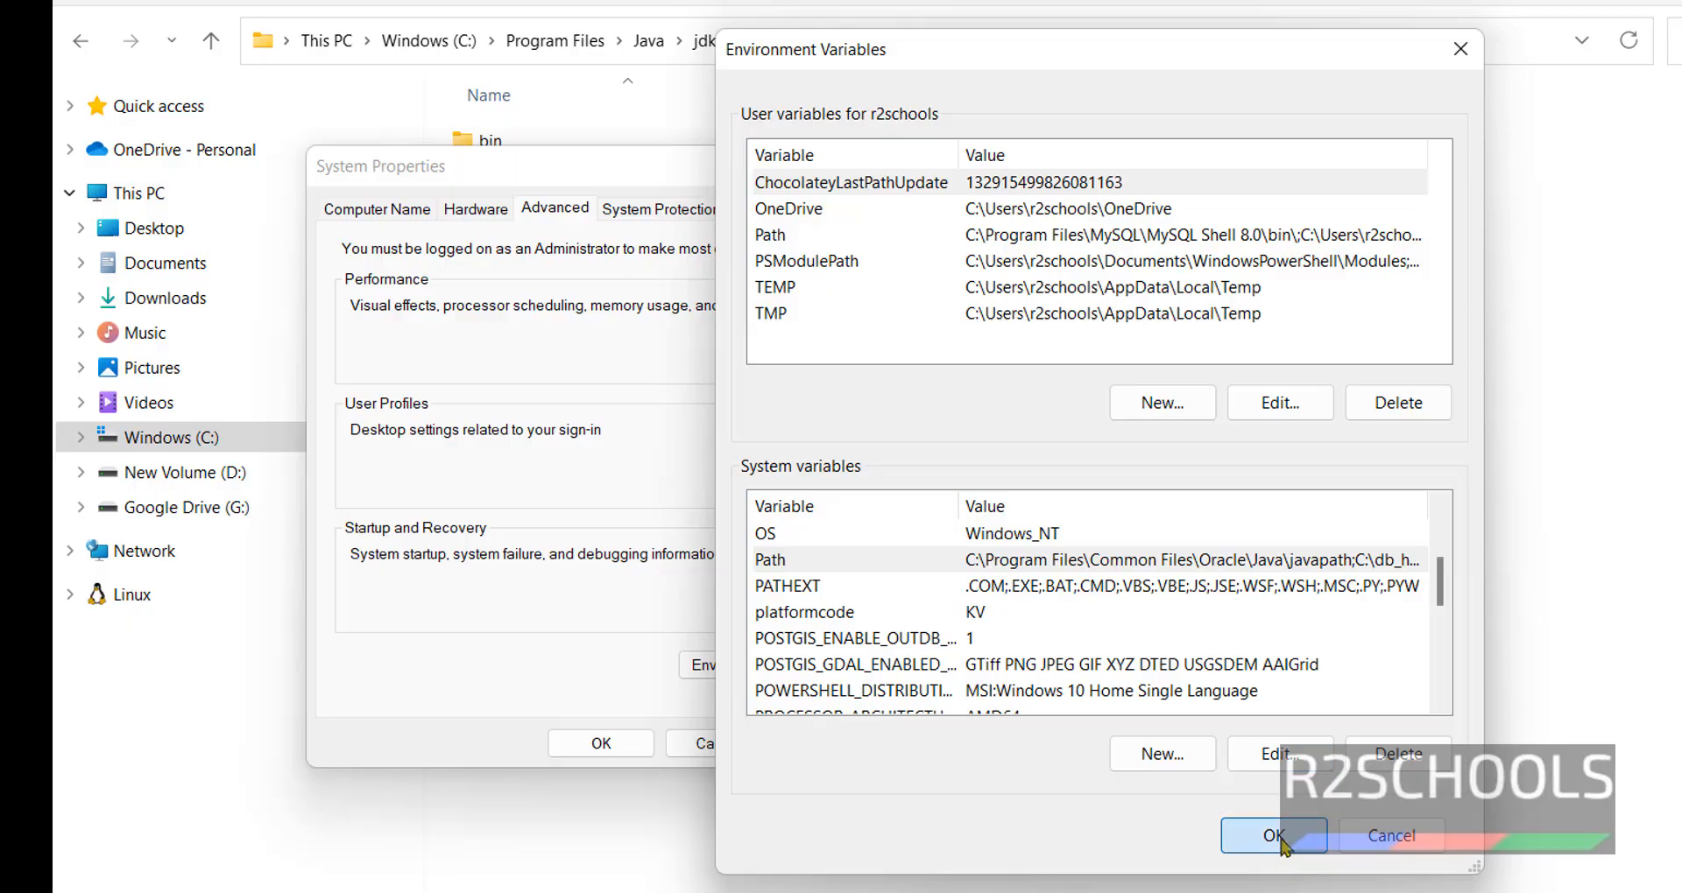
left_click(635, 751)
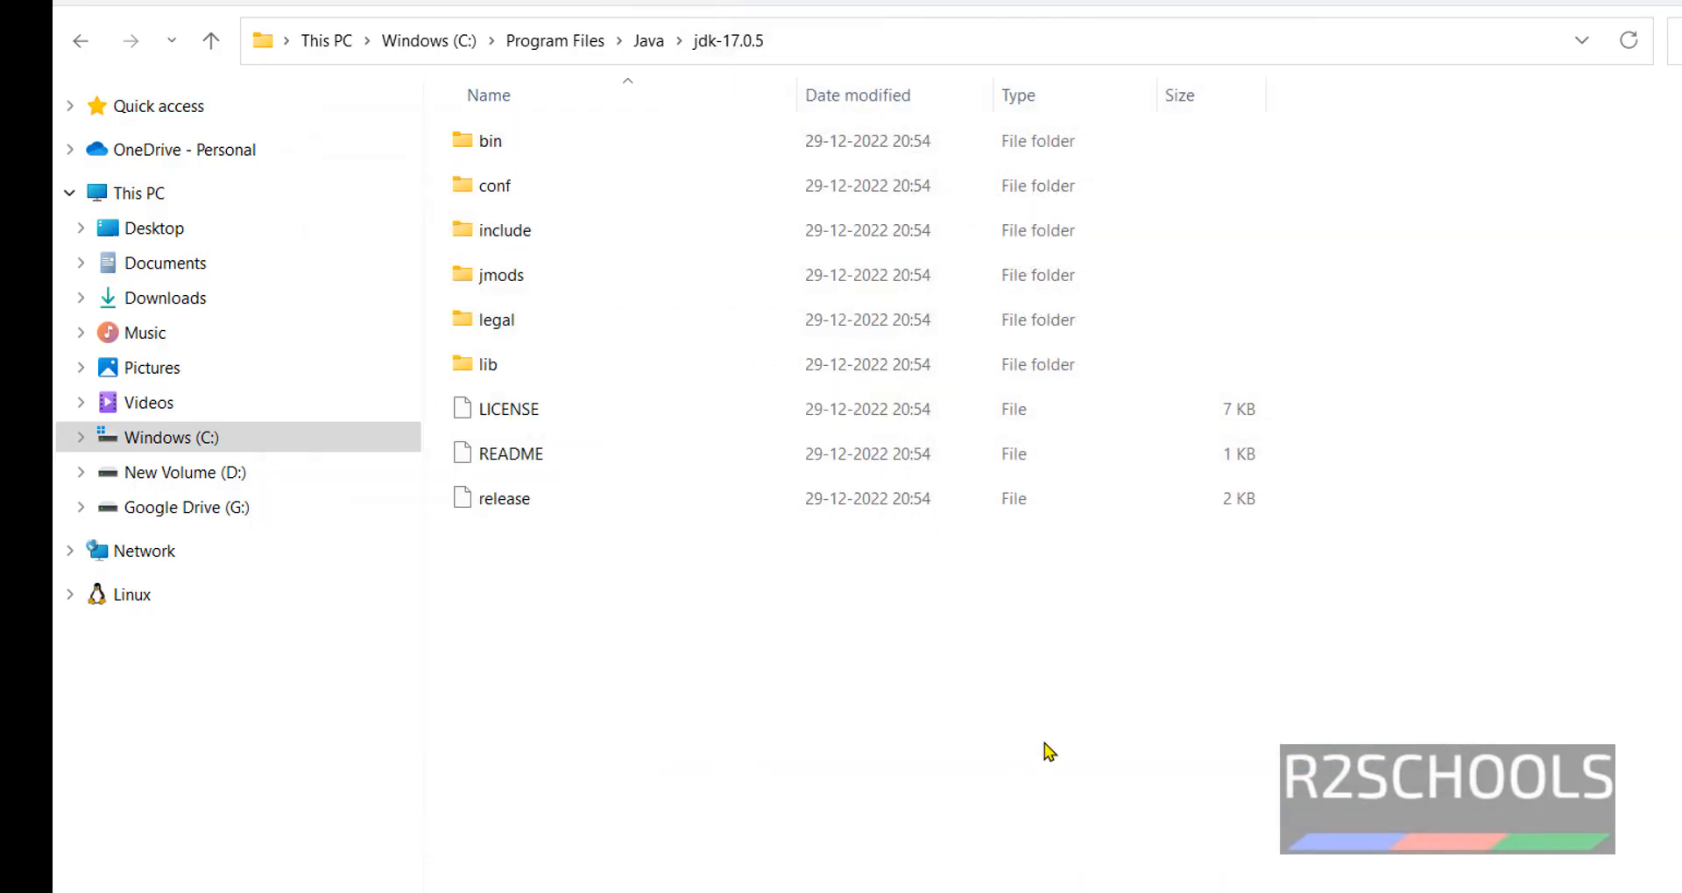
- Run java --version in Command Prompt, confirming java 17.0.5 LTS
key("super")
type("cmd")
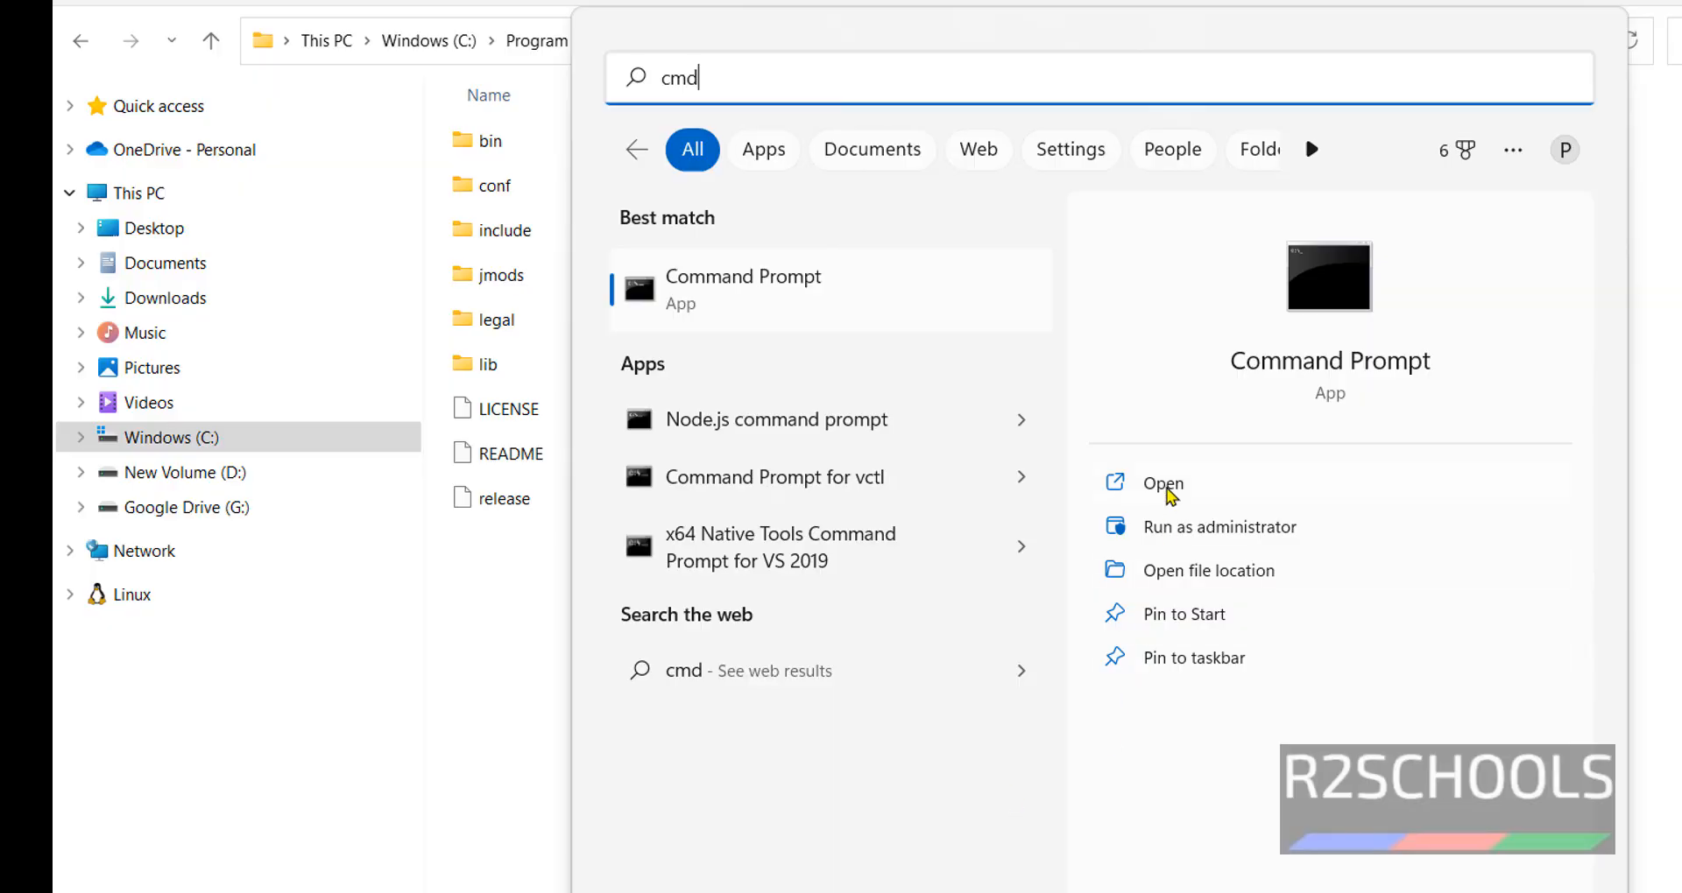
left_click(1165, 486)
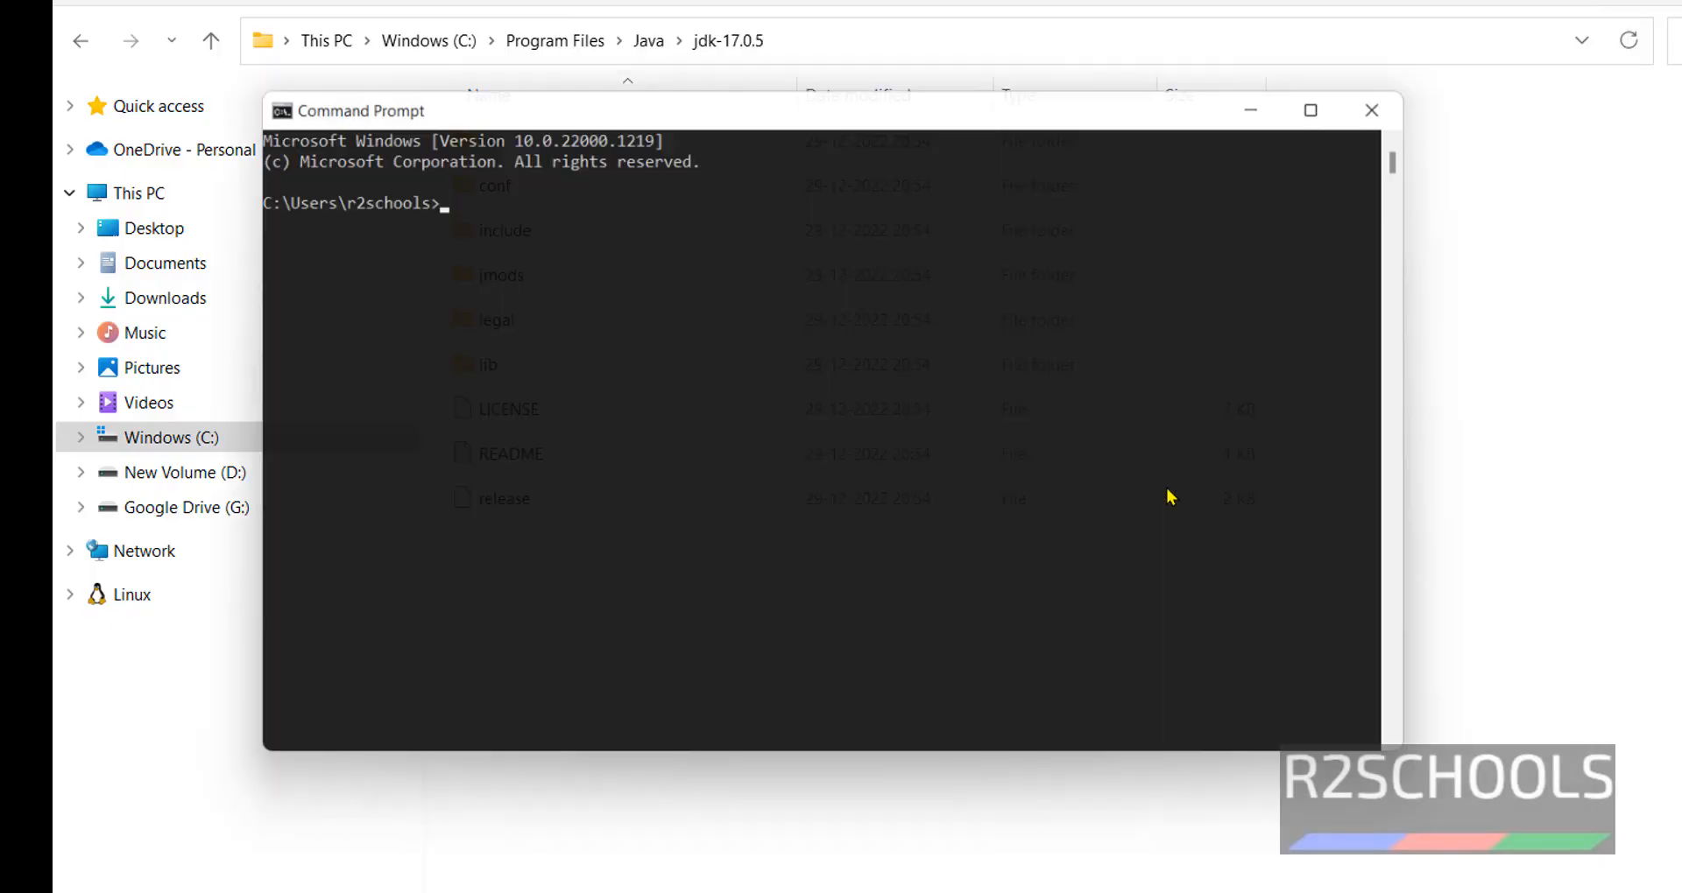
type("java --")
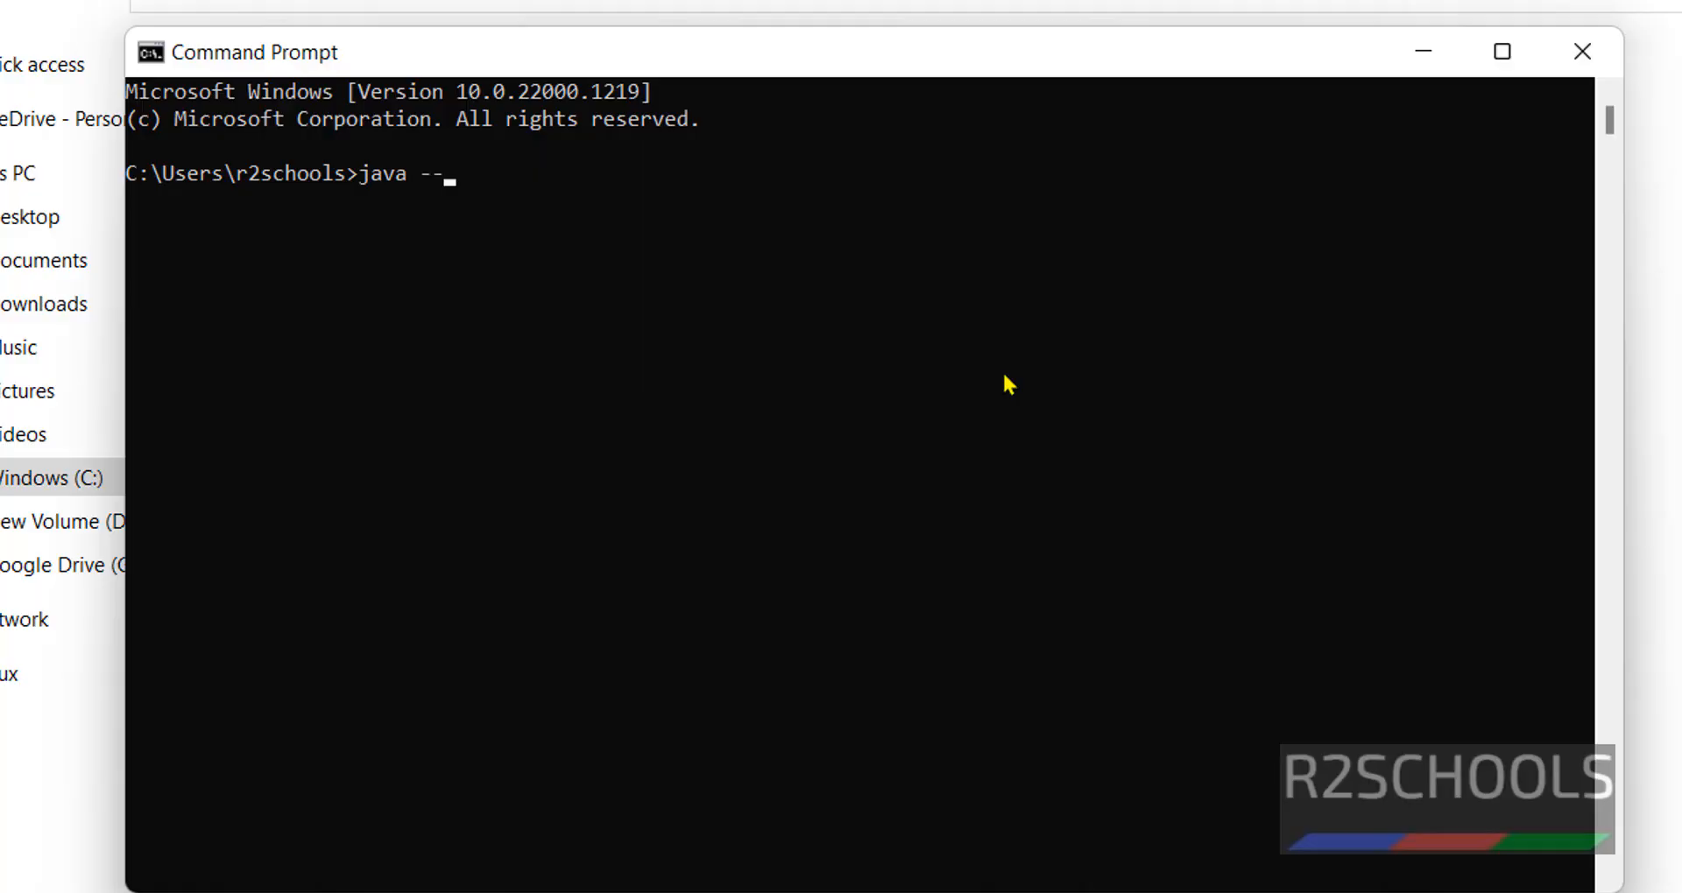
type("version")
key("Return")
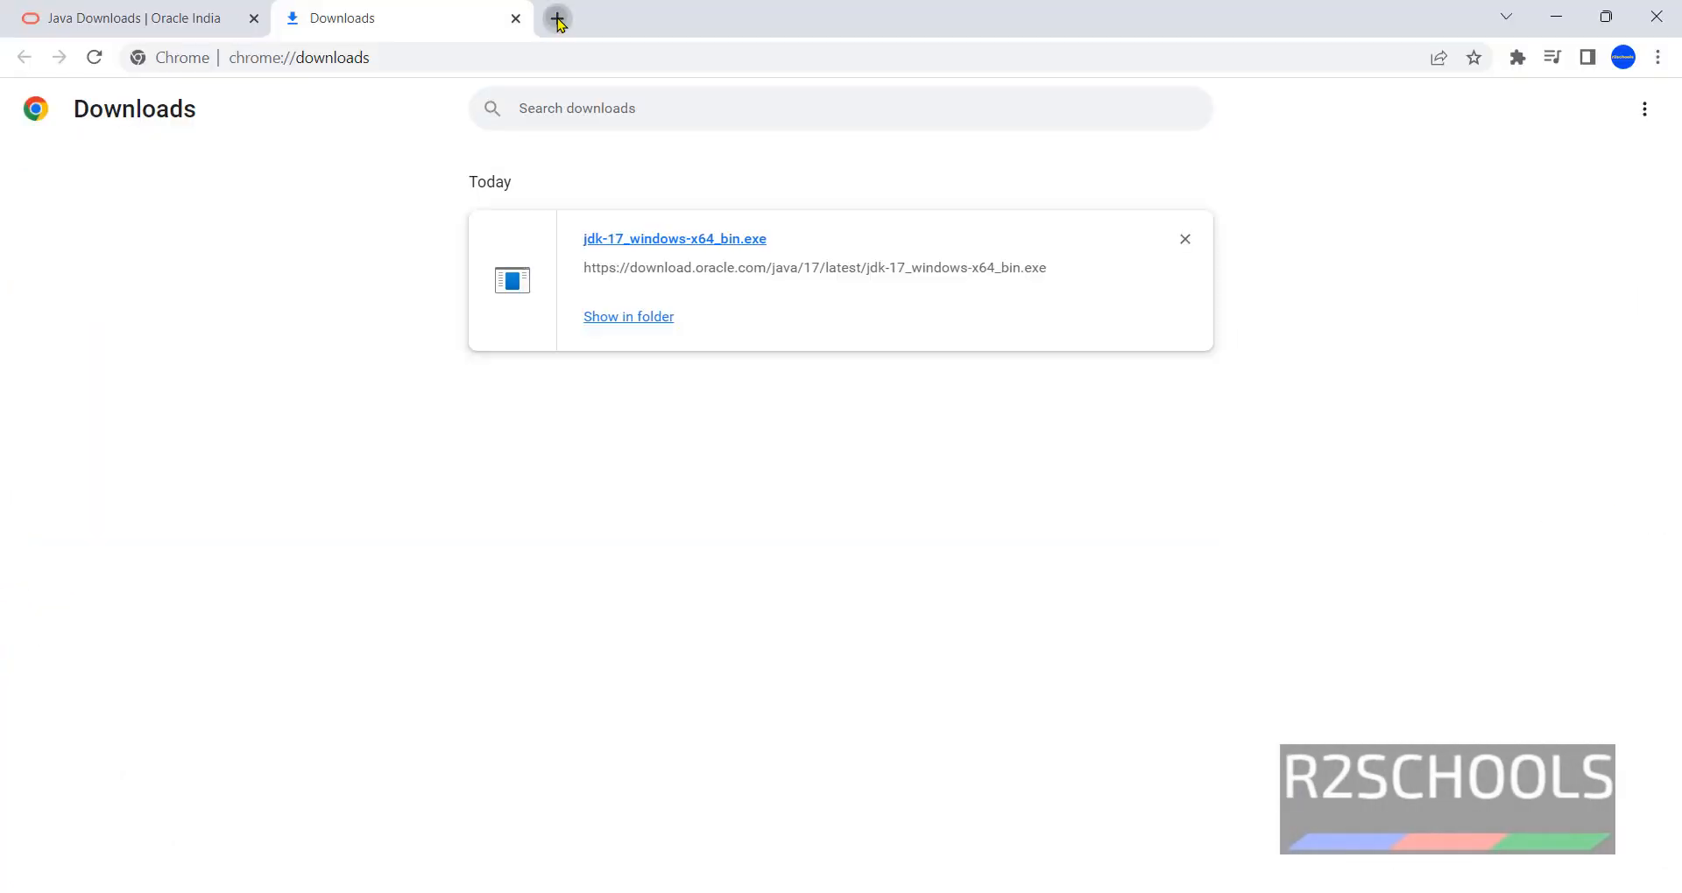
- In a new tab, search Google for 'download jenkins' and open the jenkins.io download page
left_click(558, 19)
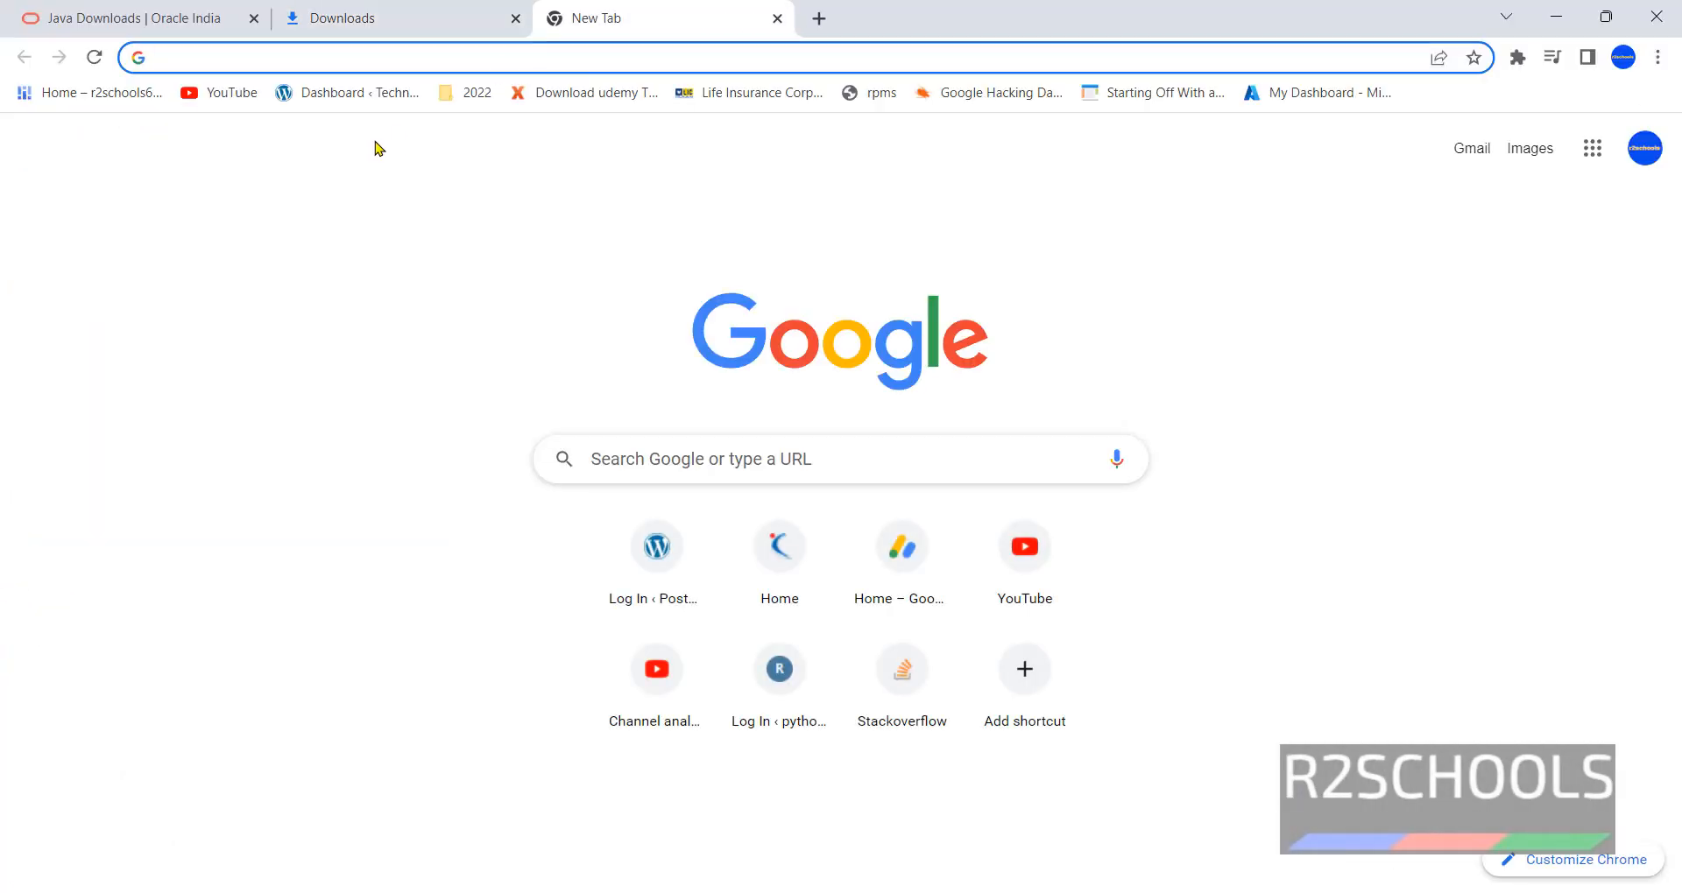
type("goo")
key("Return")
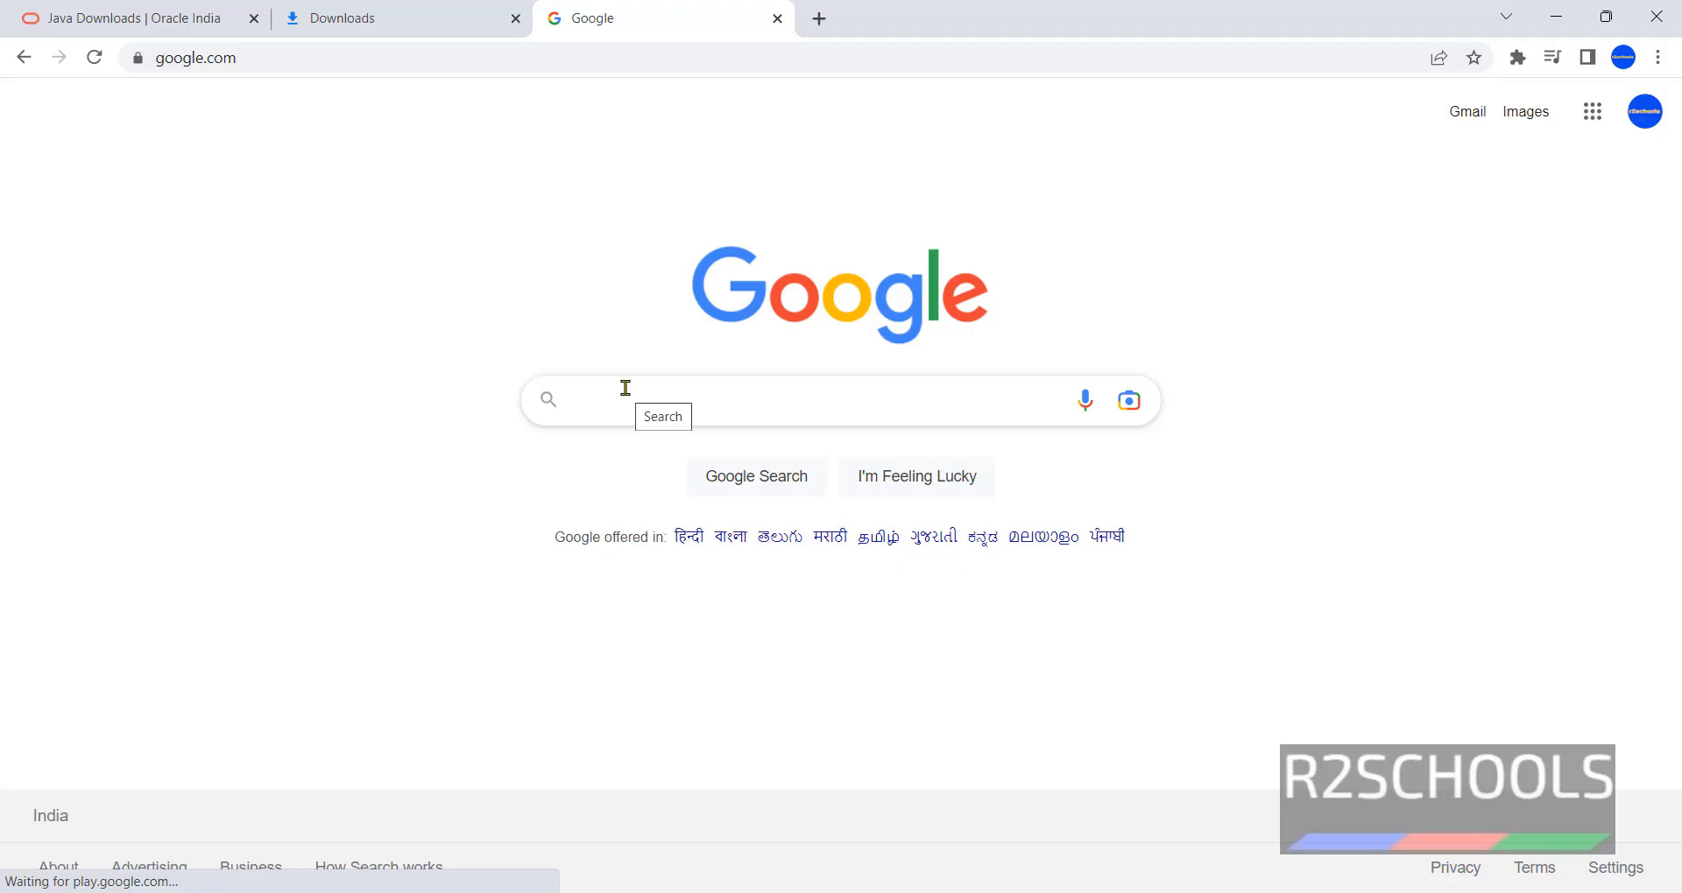
type("donwlaod ")
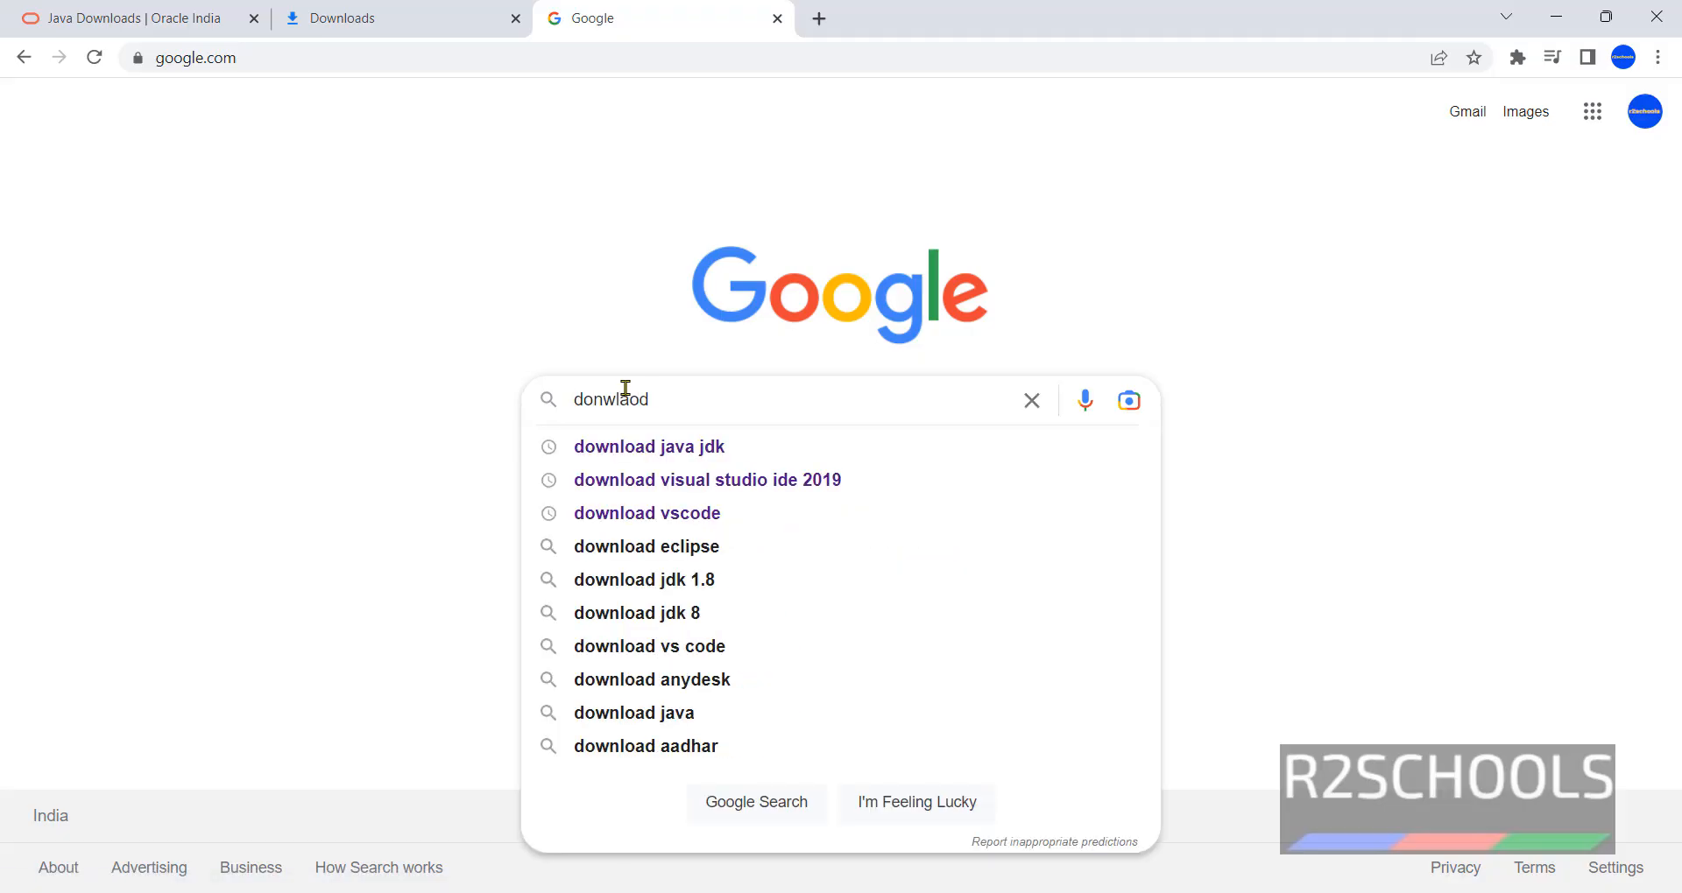
type("jenkins")
key("Return")
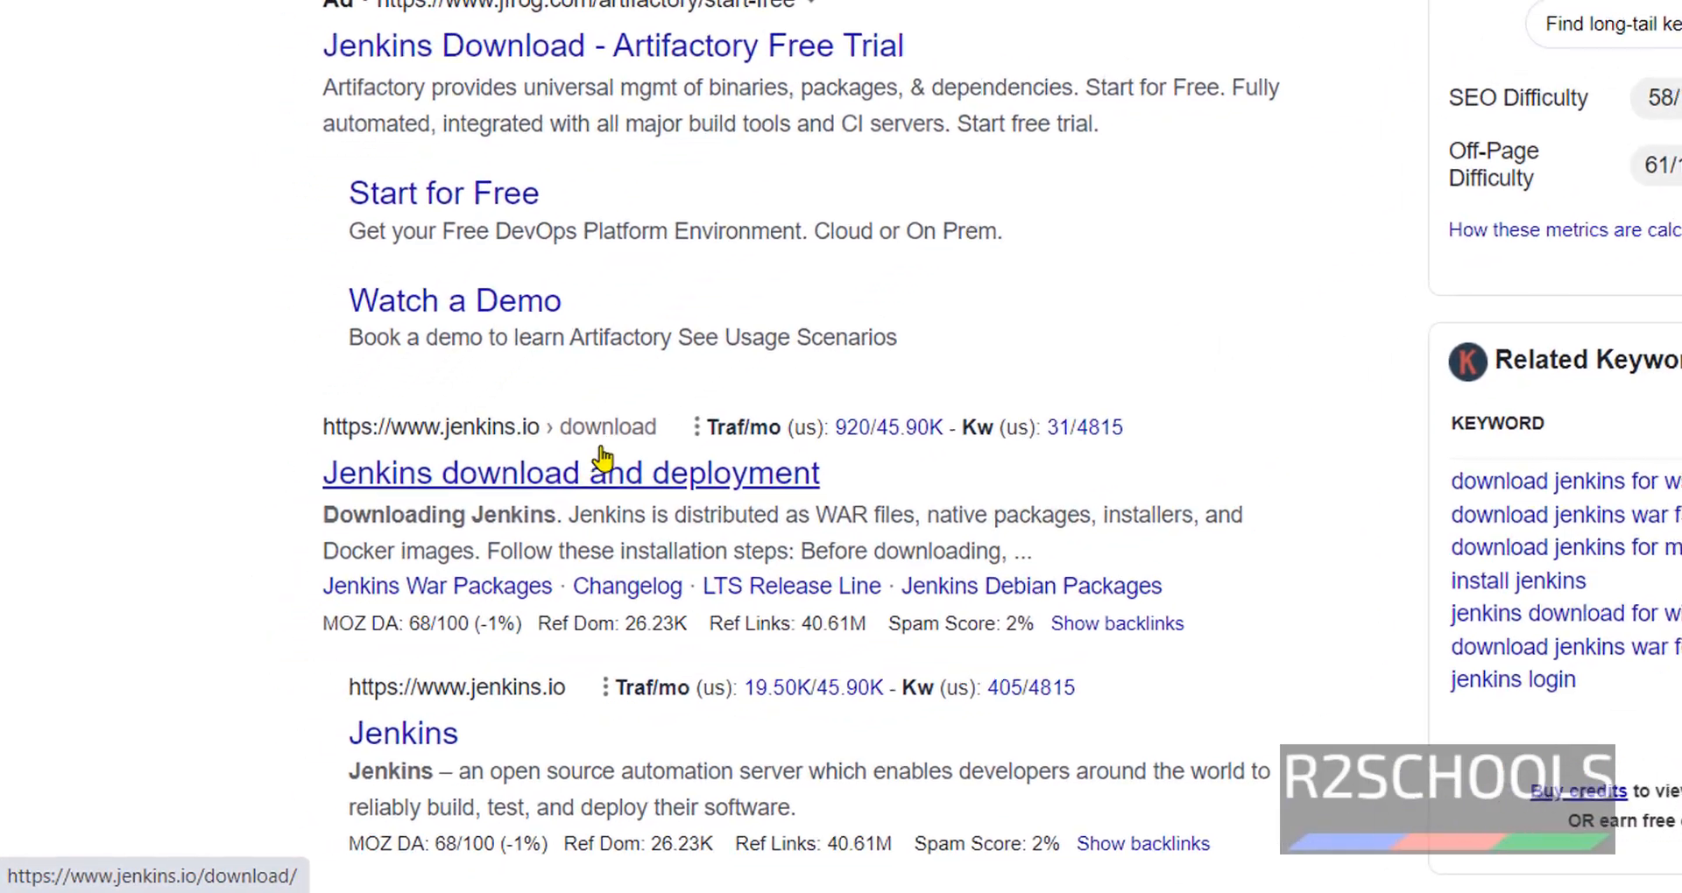
left_click(588, 477)
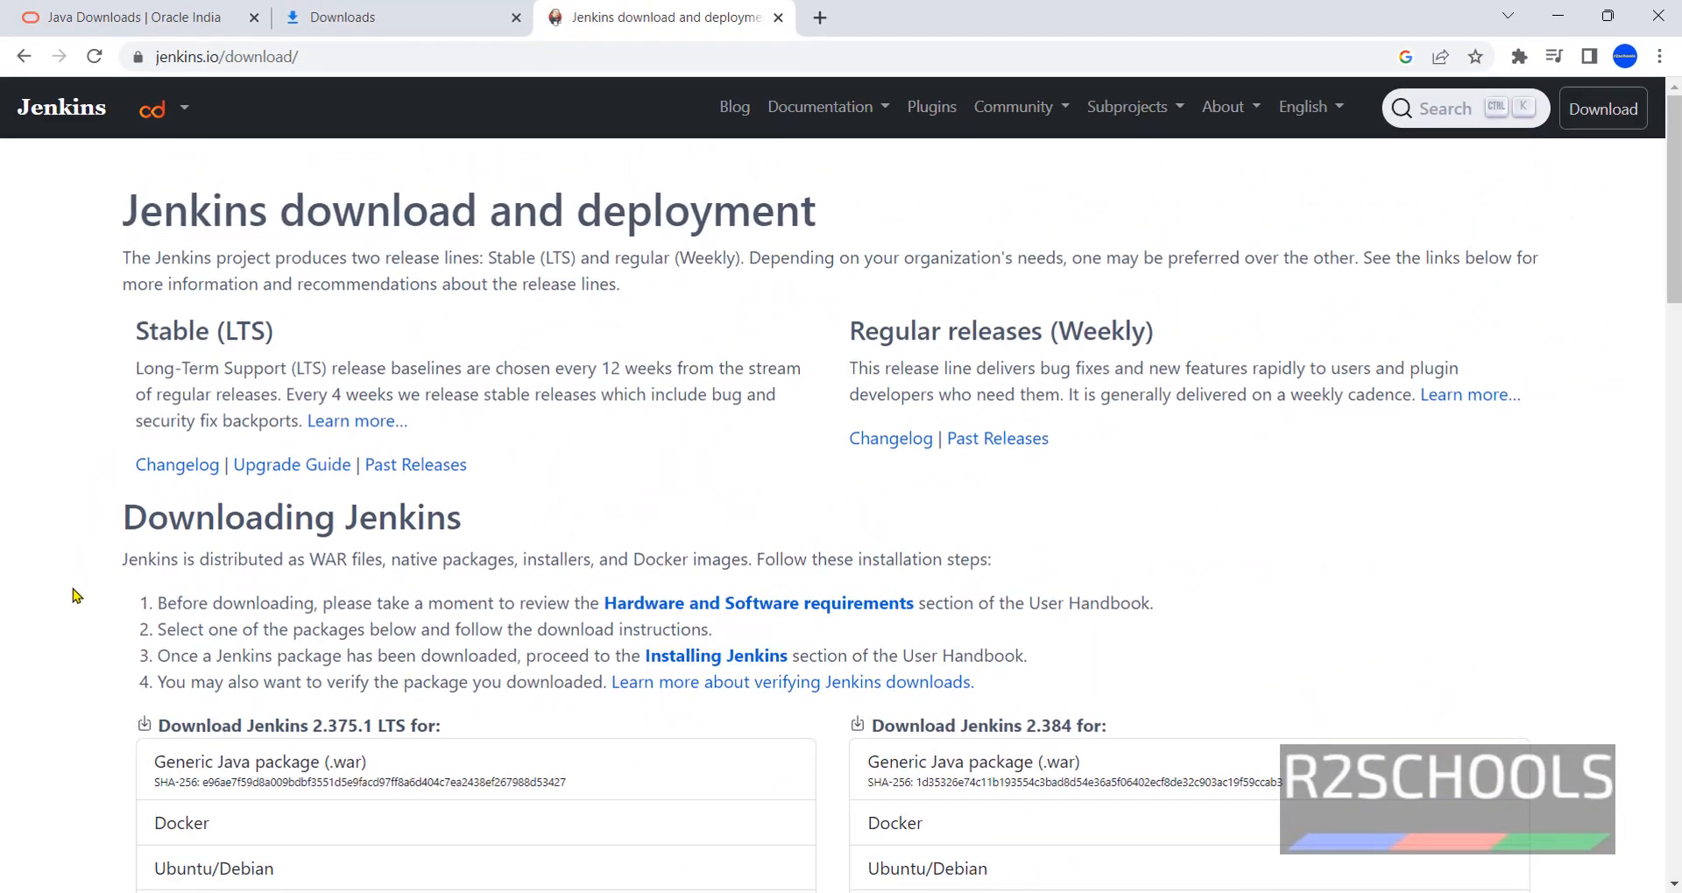
- Check Jenkins' Java Requirements (Java 11 or 17), then return to the Downloading Jenkins page
scroll(52, 552, "down", 2)
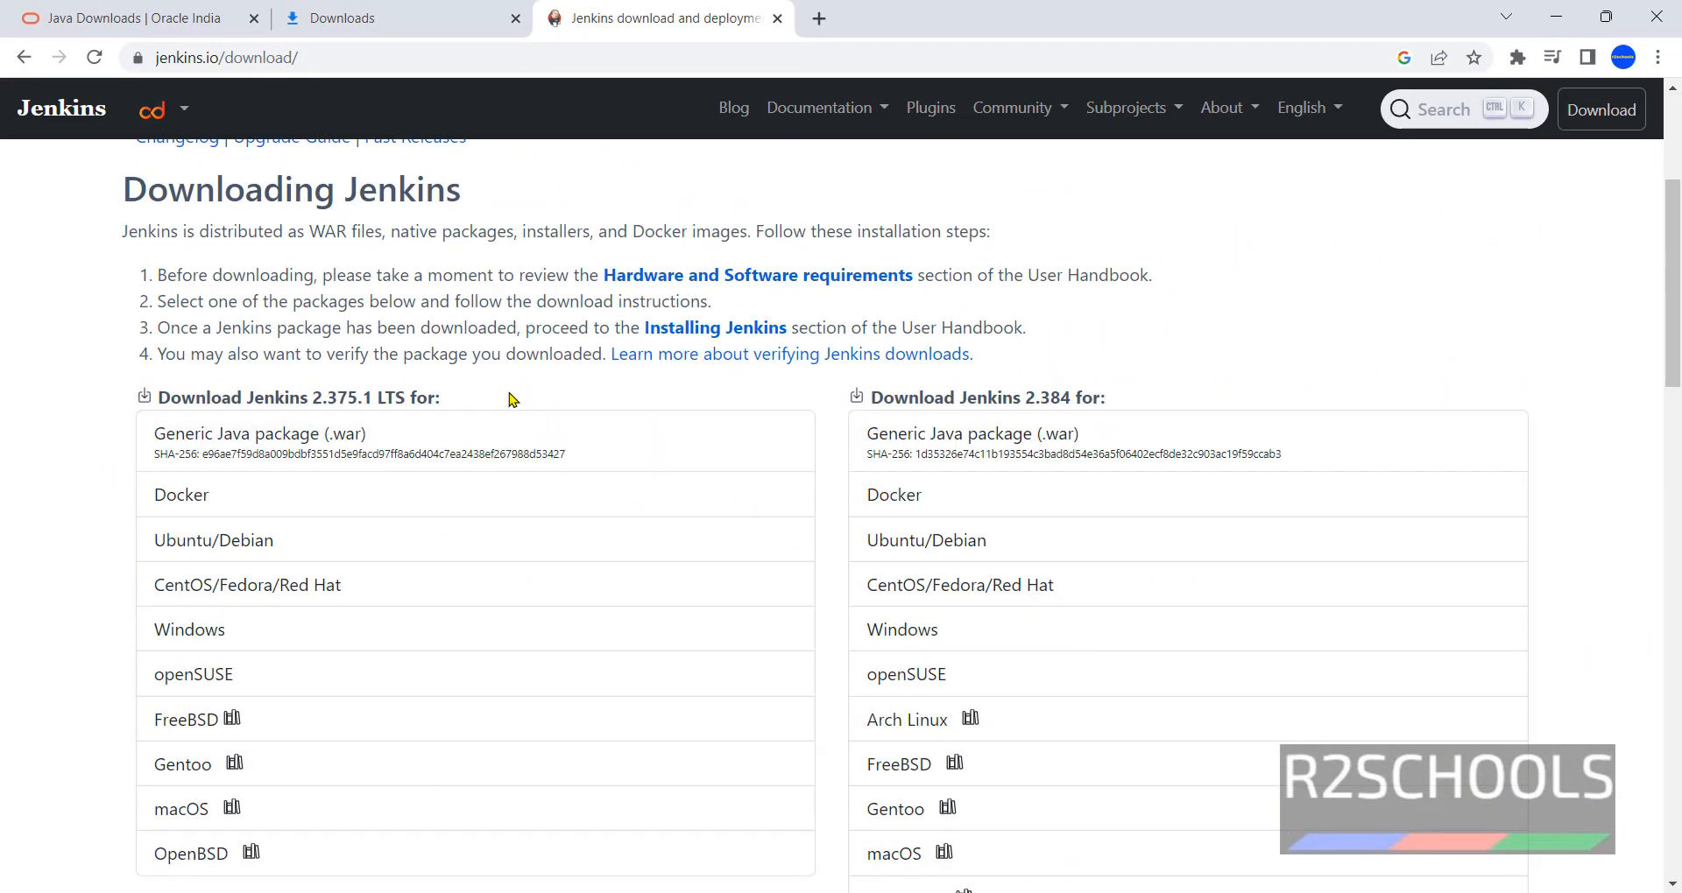
left_click(711, 279)
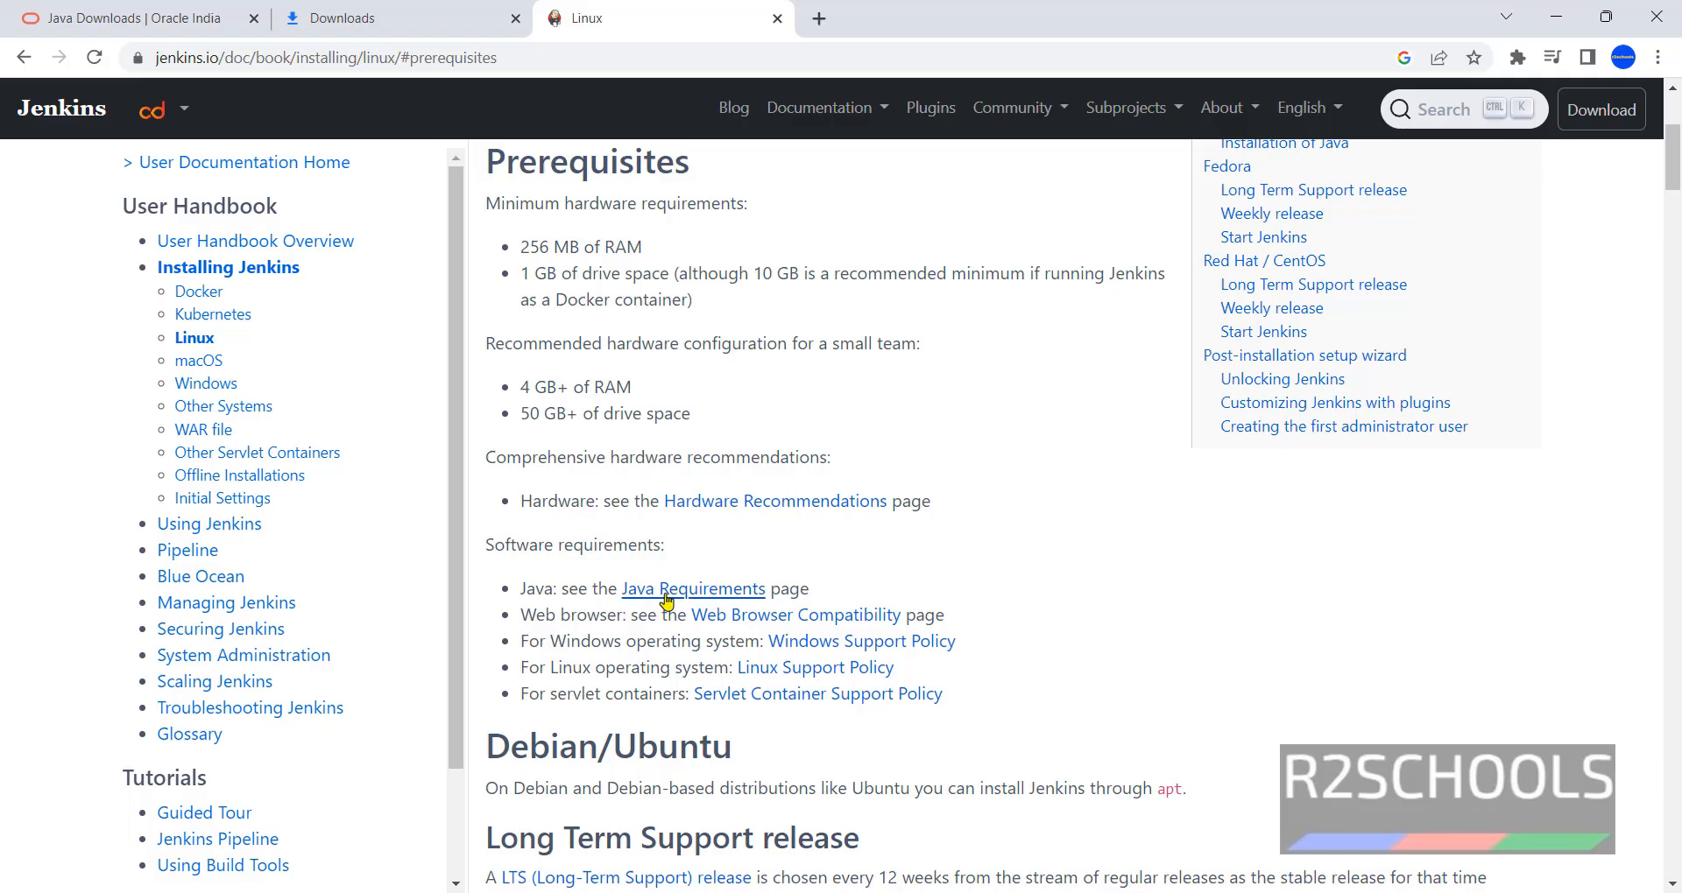
left_click(673, 599)
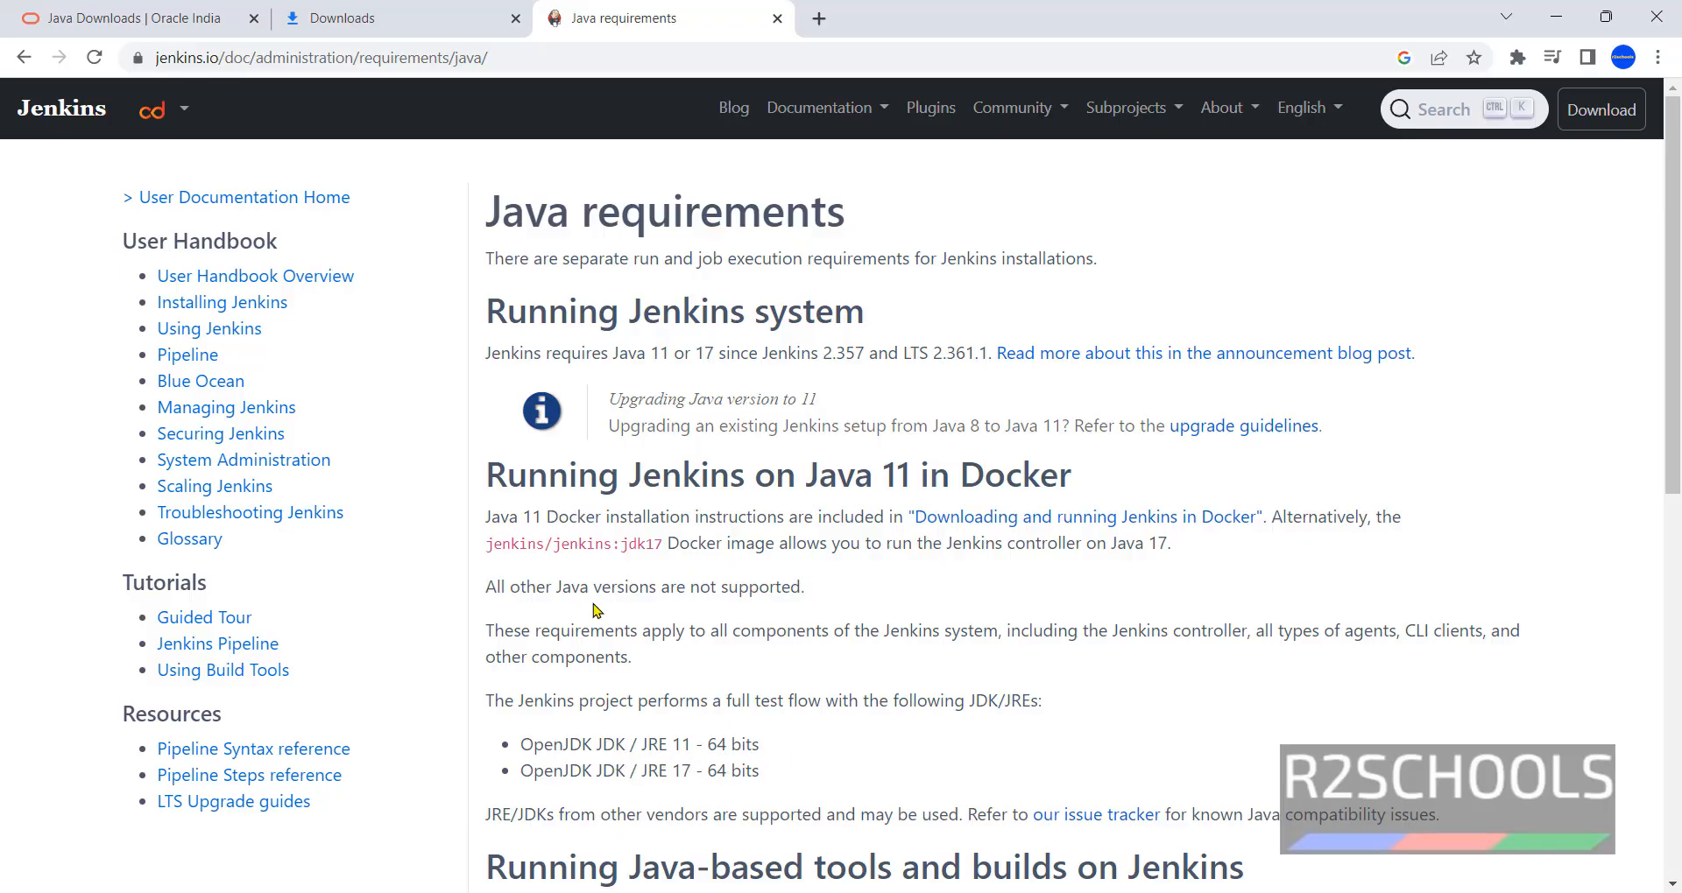
key("alt+Left")
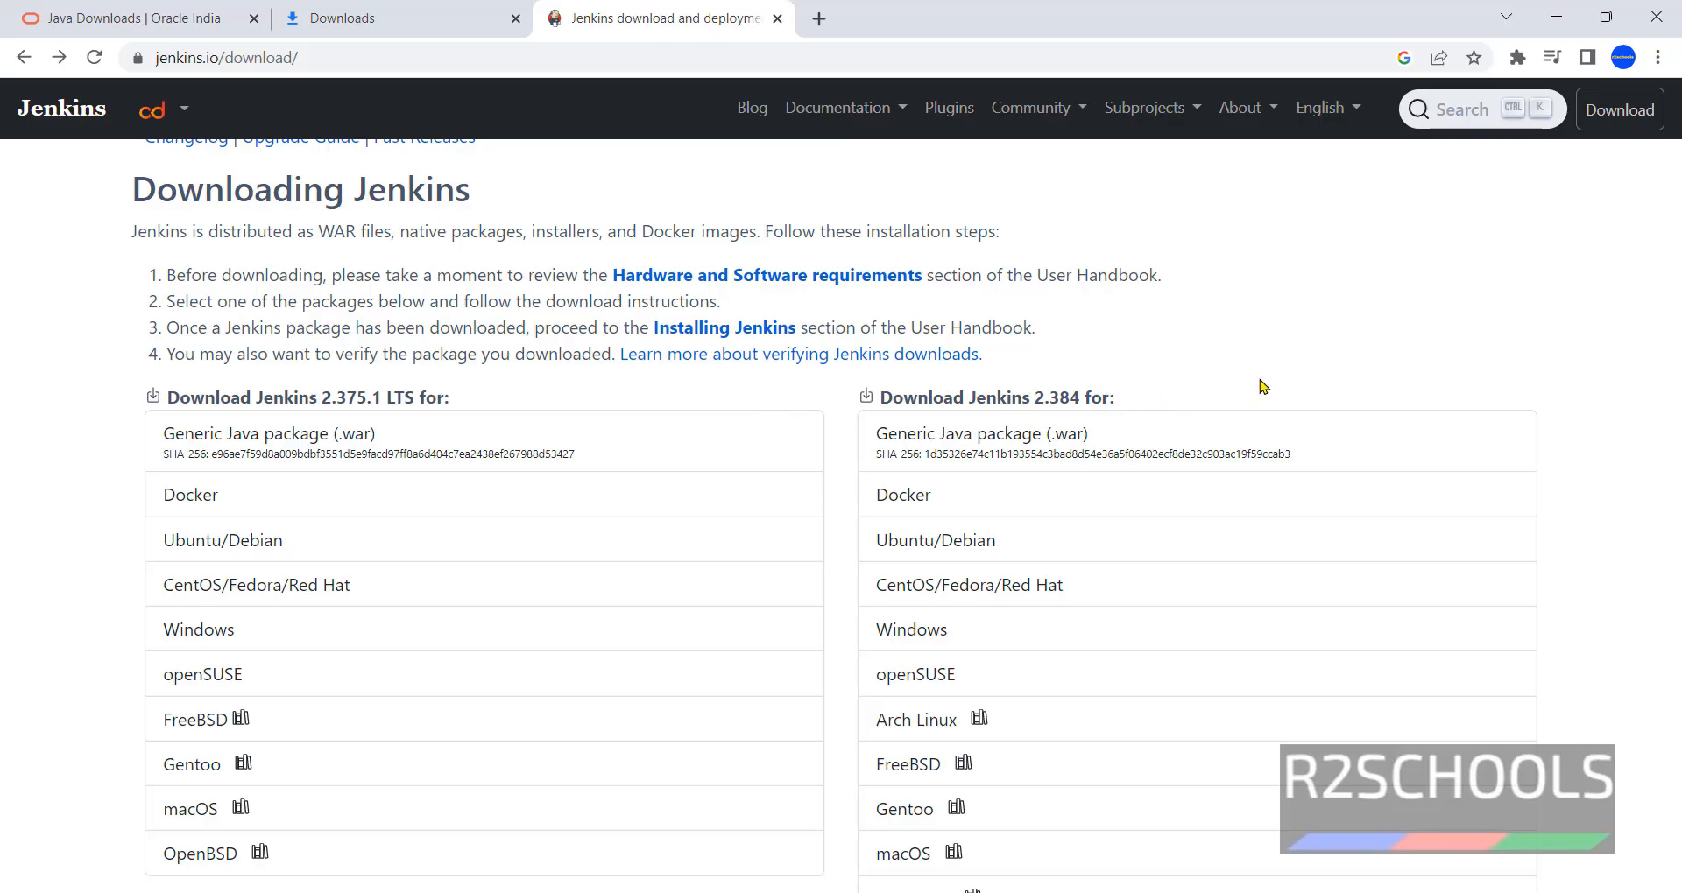
- Download the Jenkins 2.375.1 LTS Windows installer and run jenkins.msi from the downloads list
left_click(171, 633)
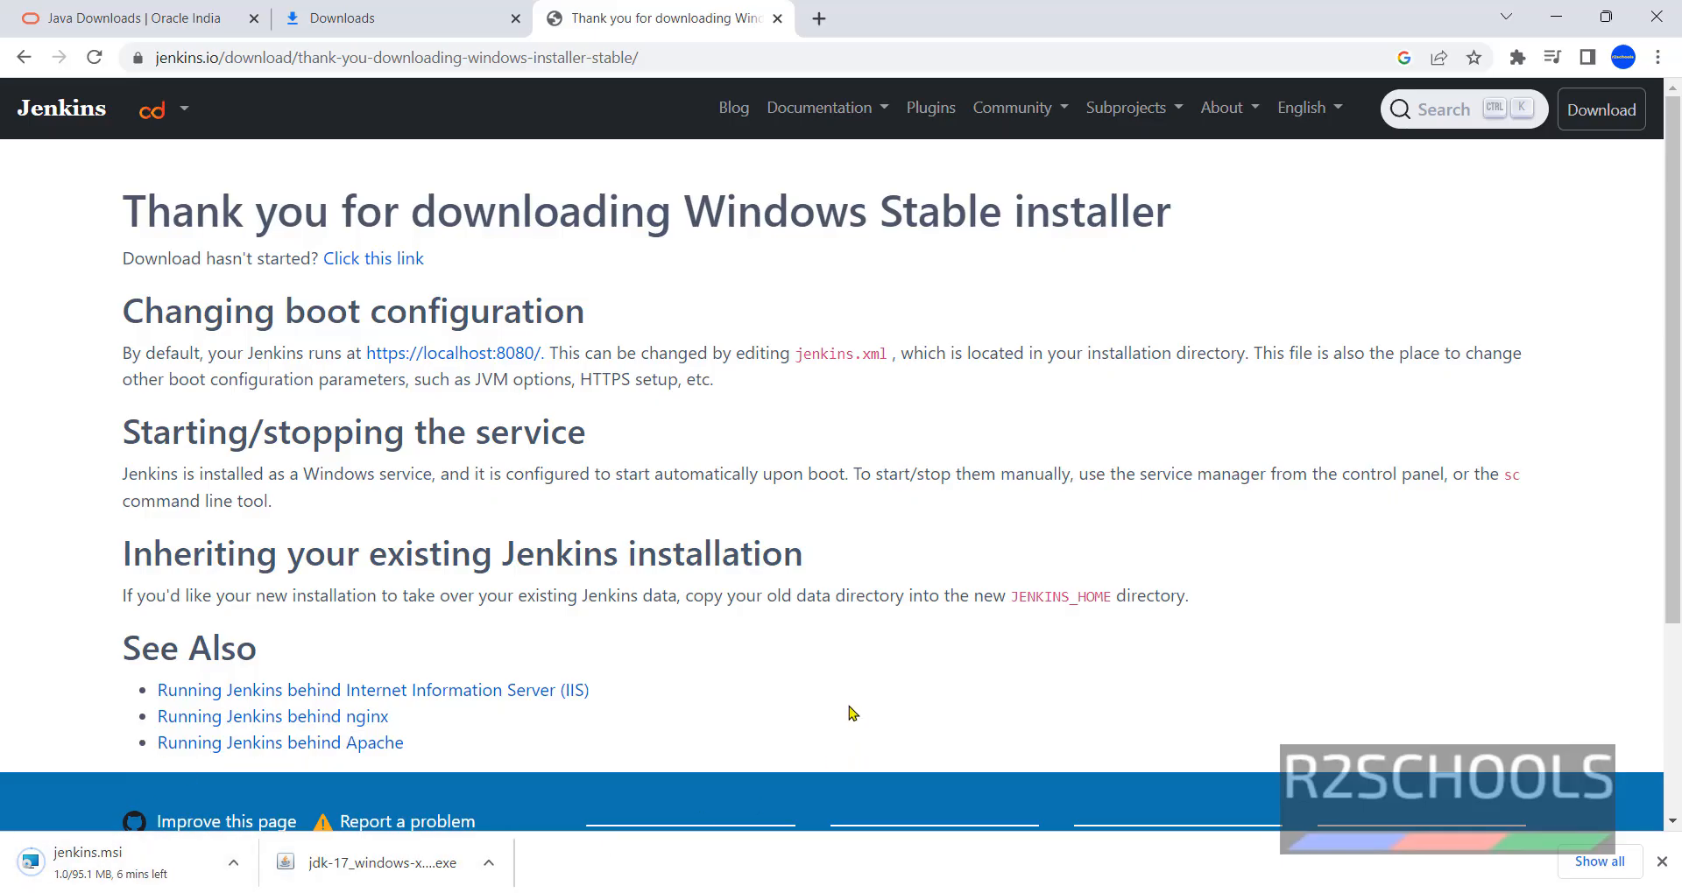
key("ctrl+j")
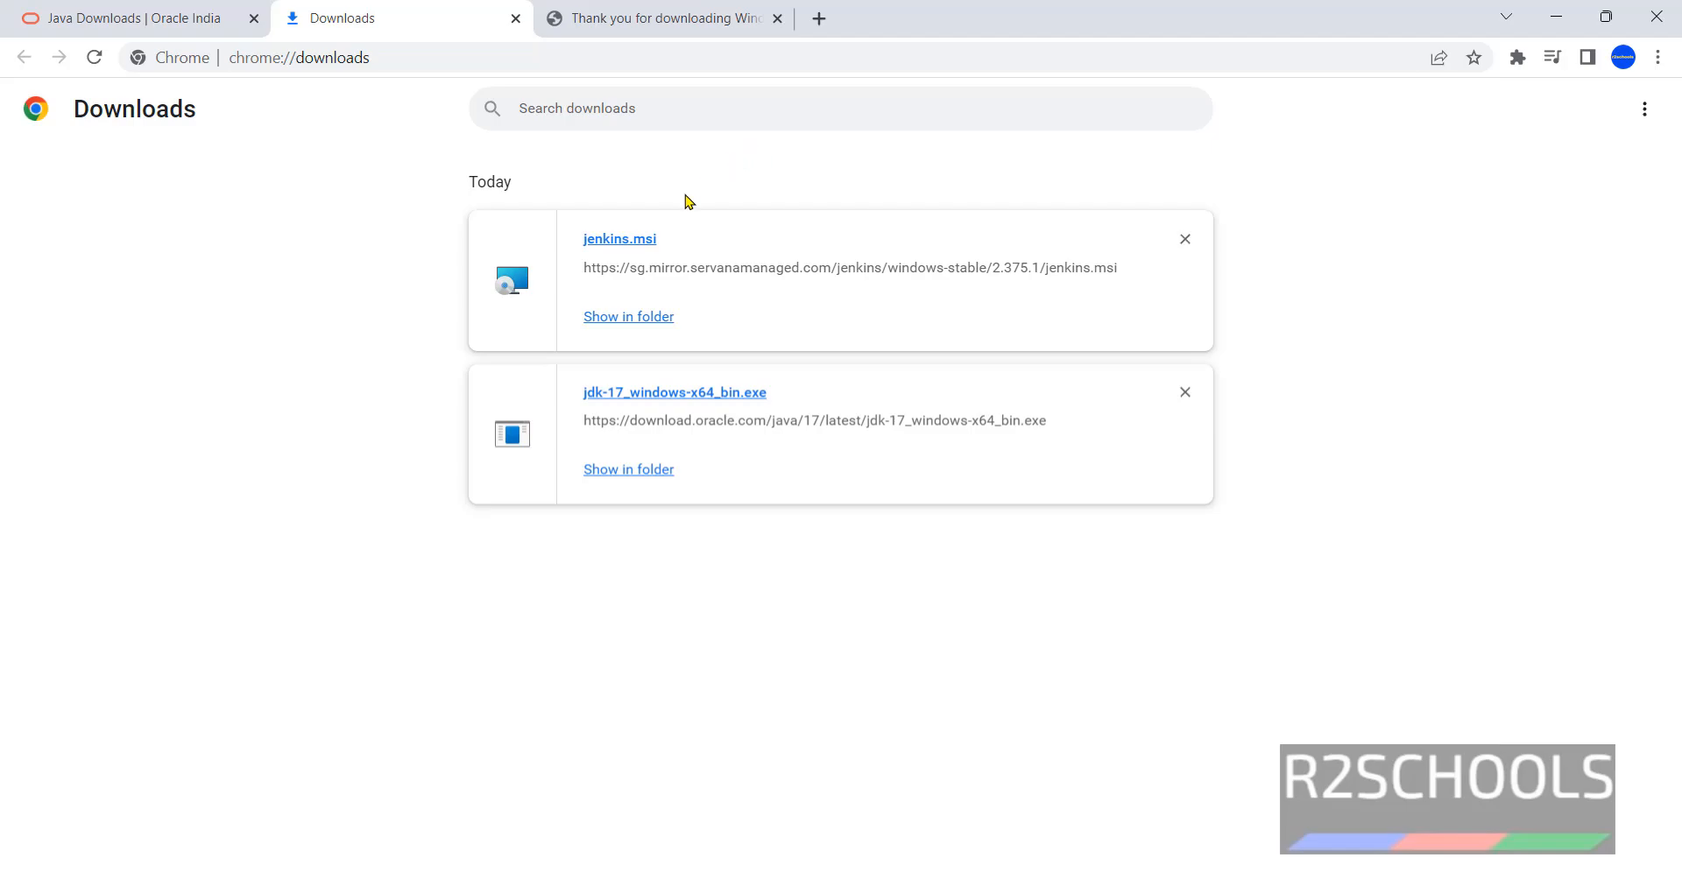
left_click(641, 251)
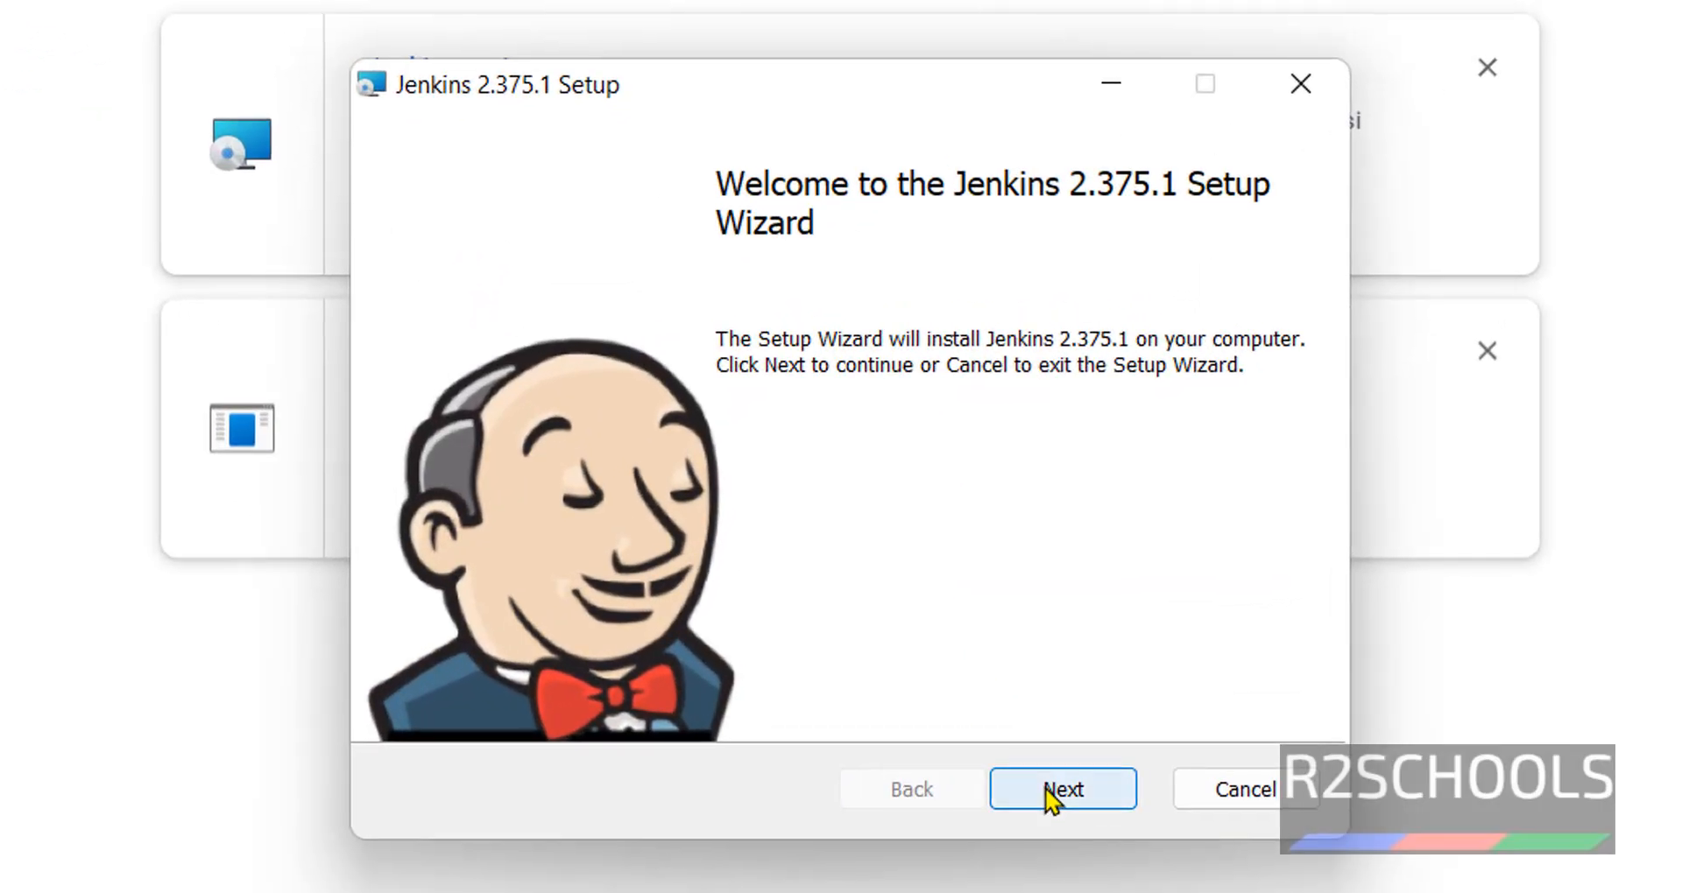
- Move past the welcome page and keep the default Jenkins install folder
left_click(1051, 790)
left_click_drag(652, 401, 394, 407)
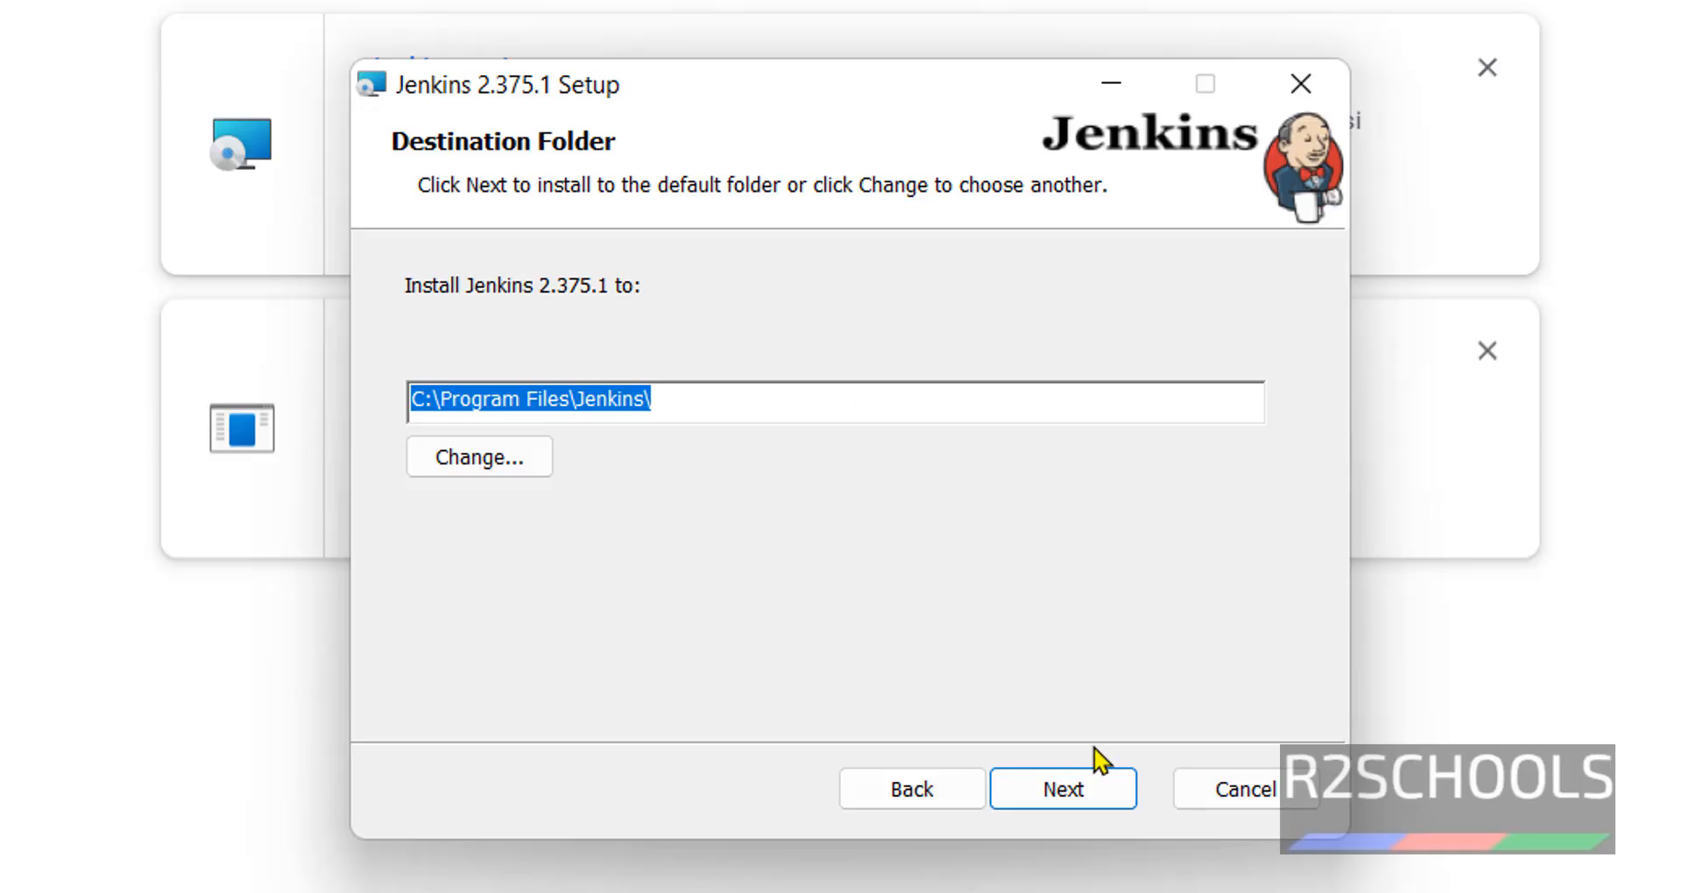
left_click(1097, 793)
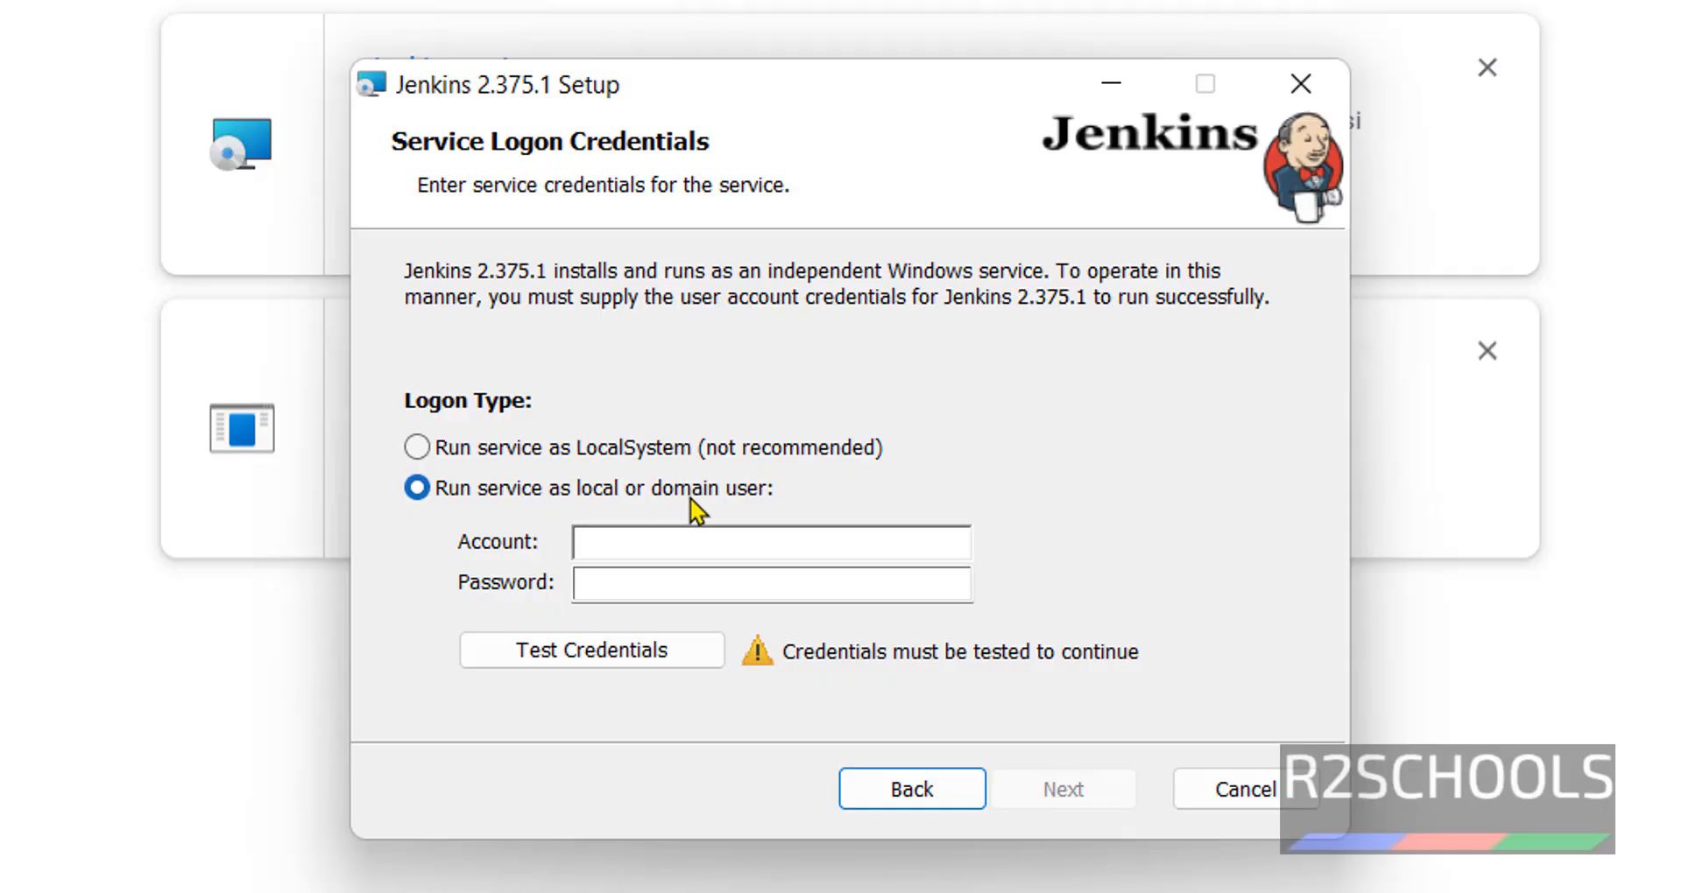
- Set the Jenkins service to run as LocalSystem instead of a named account
left_click(732, 544)
left_click(583, 580)
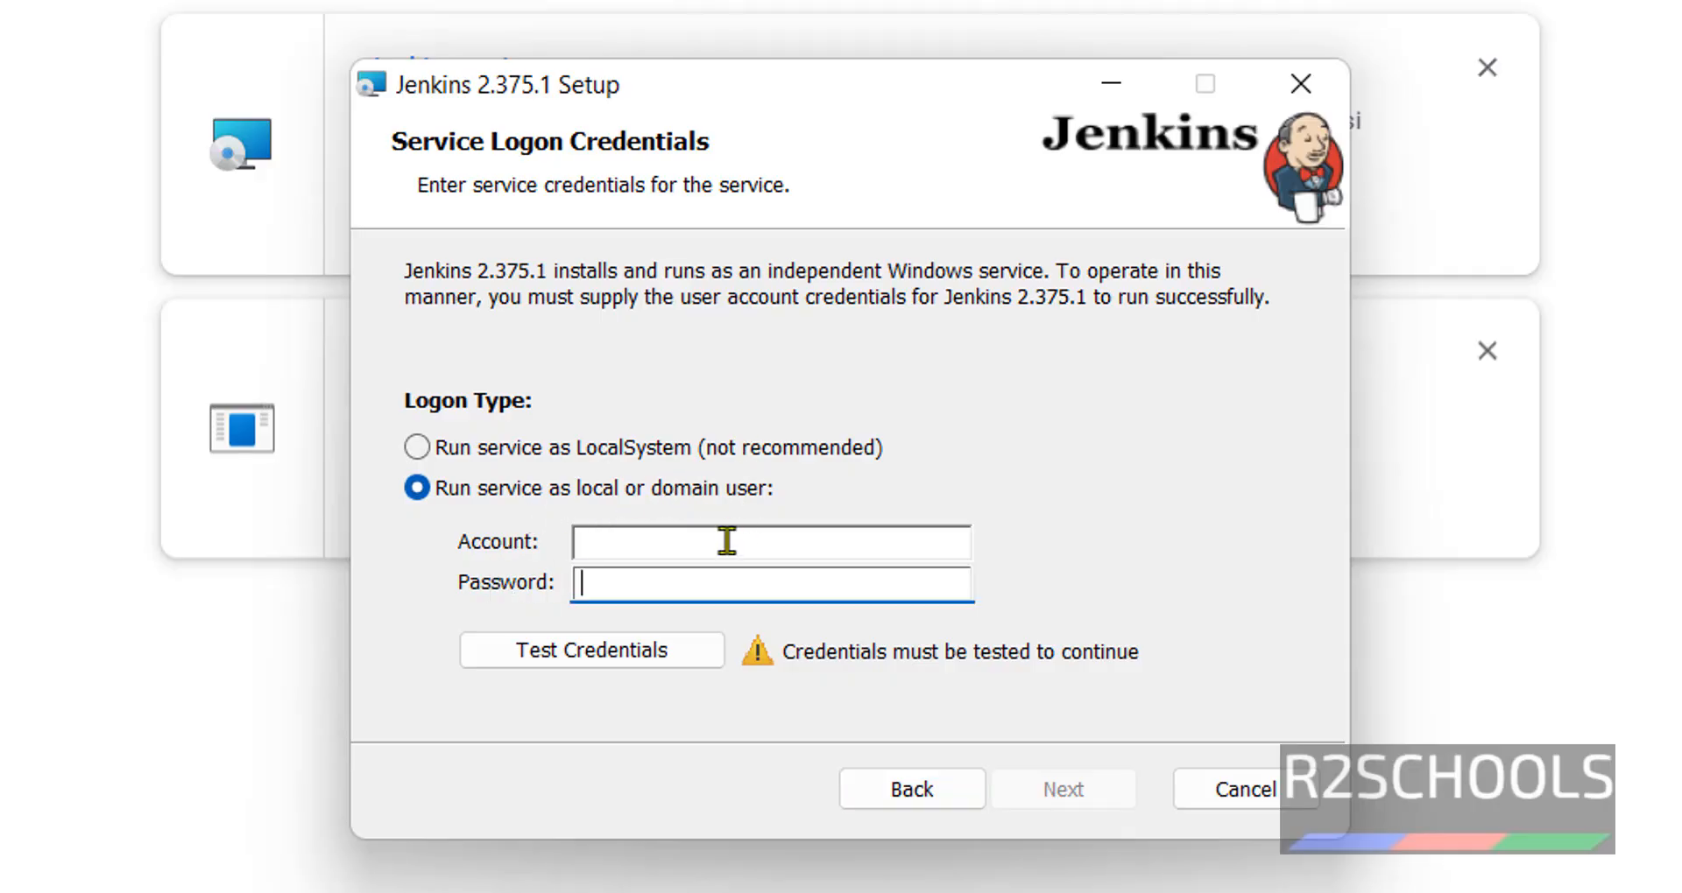
left_click(701, 459)
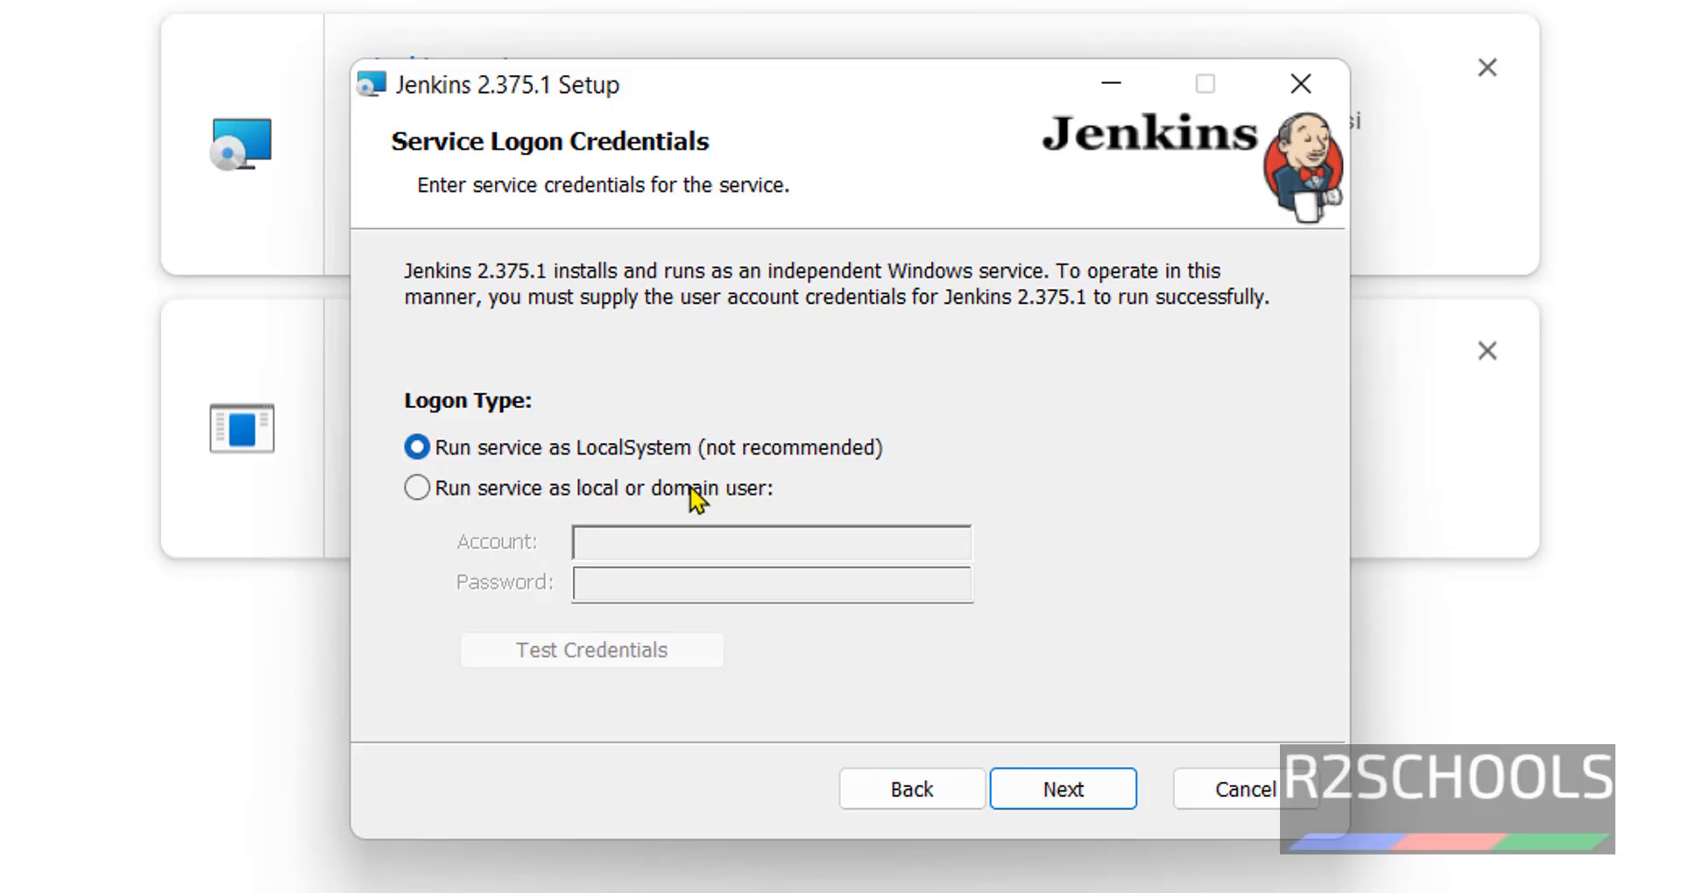
left_click(1086, 804)
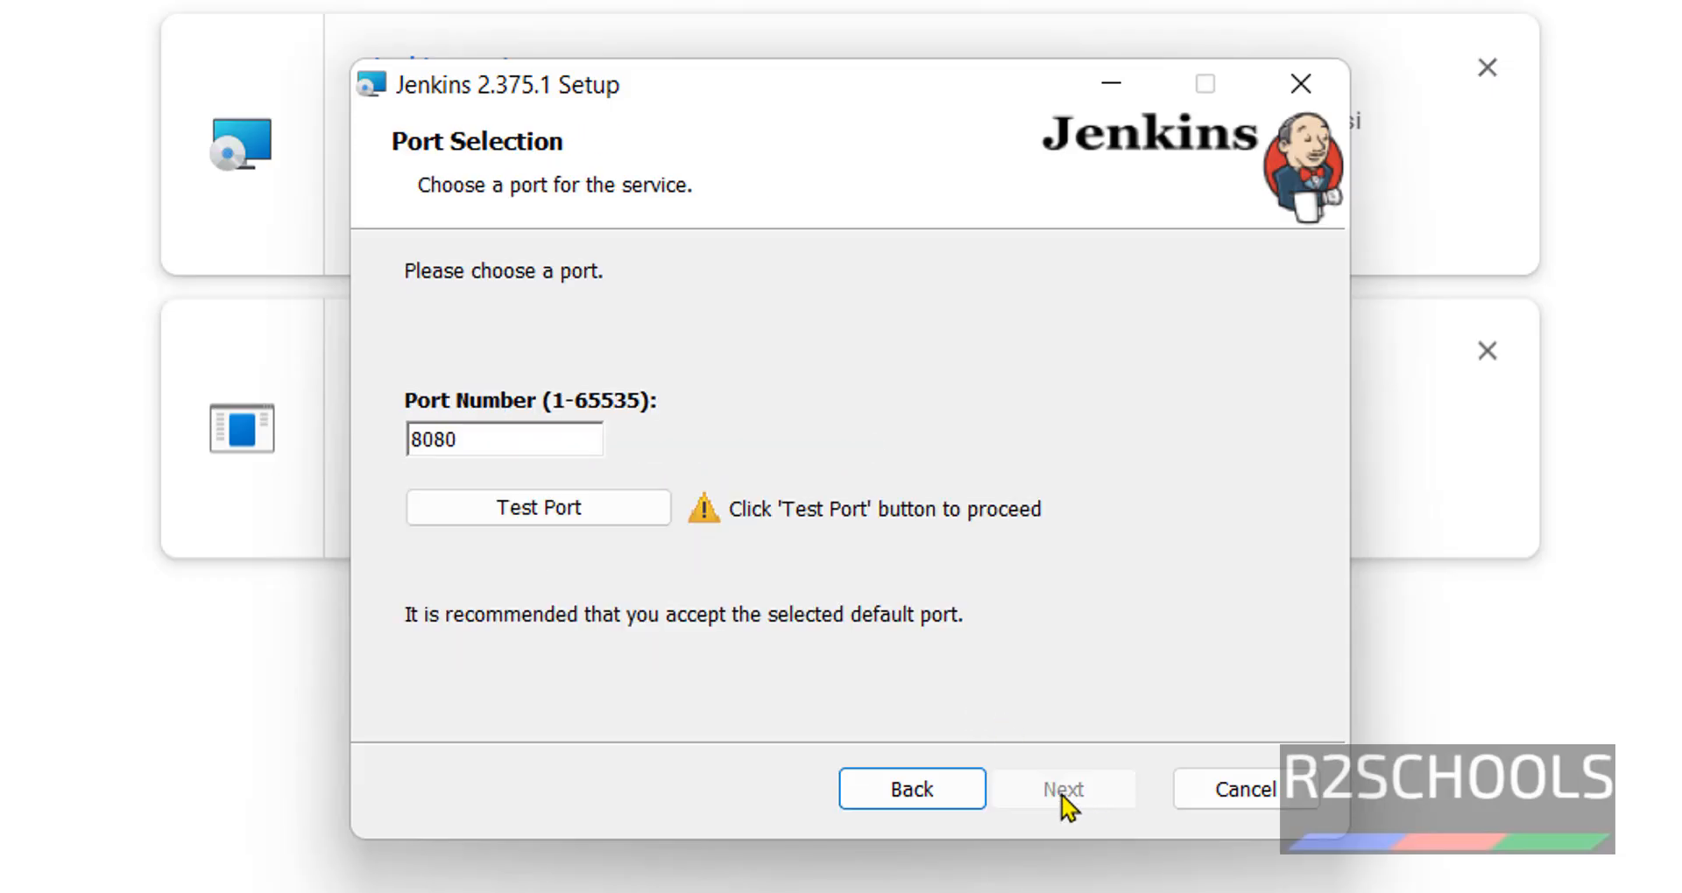
- Keep port 8080 and test it until it passes as available
left_click_drag(491, 443, 383, 443)
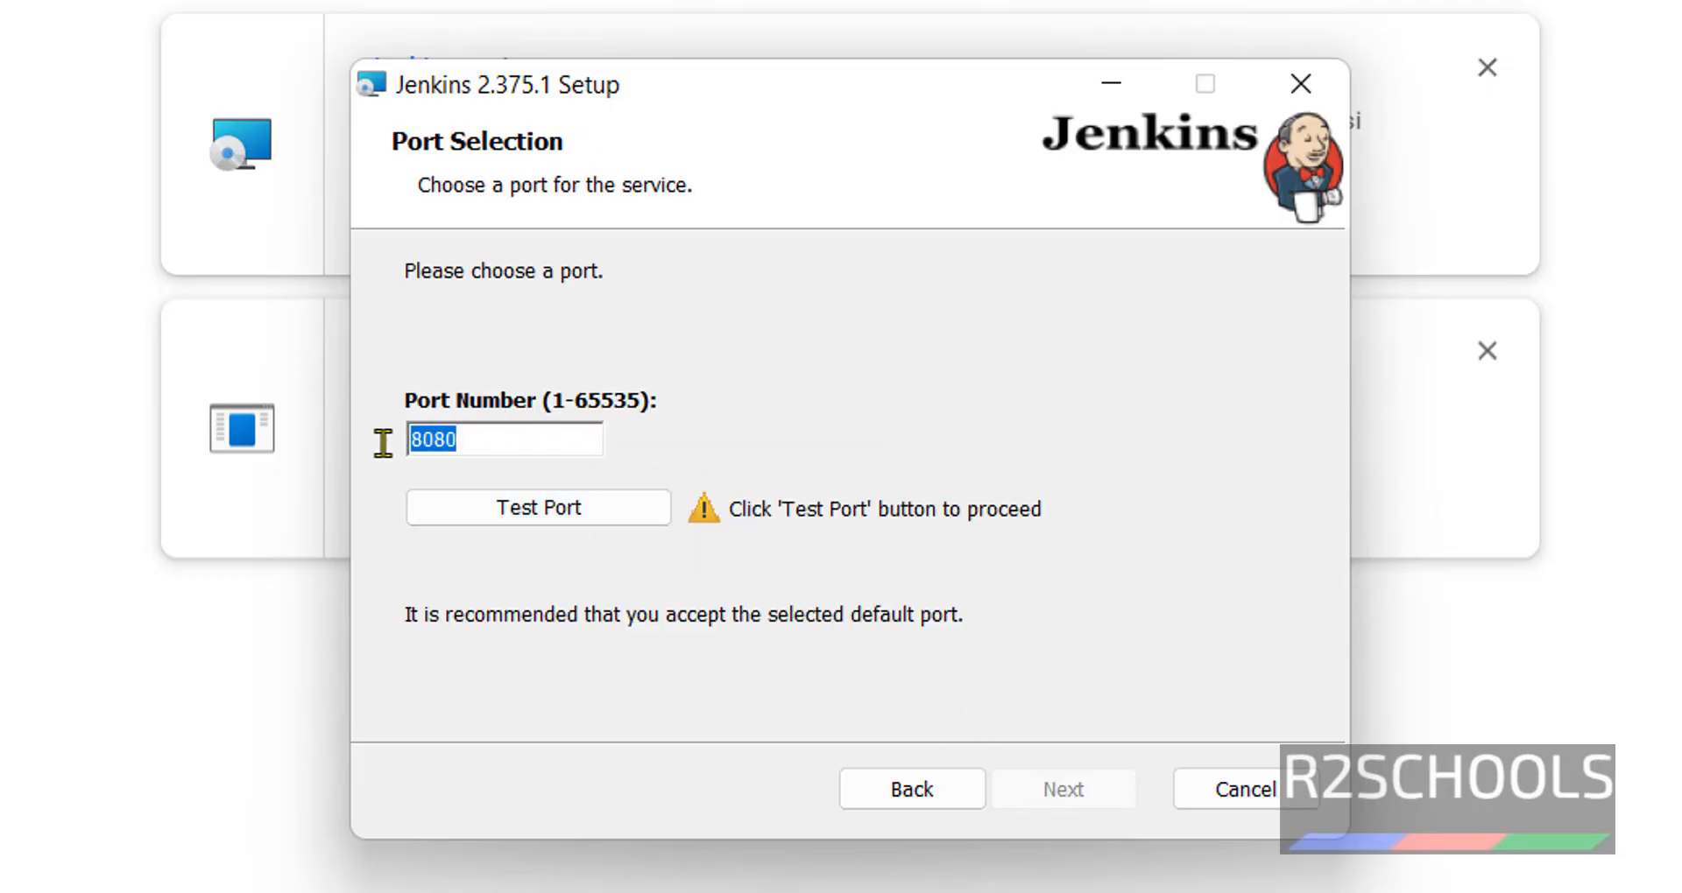
left_click(518, 435)
left_click_drag(488, 435, 389, 439)
left_click(525, 445)
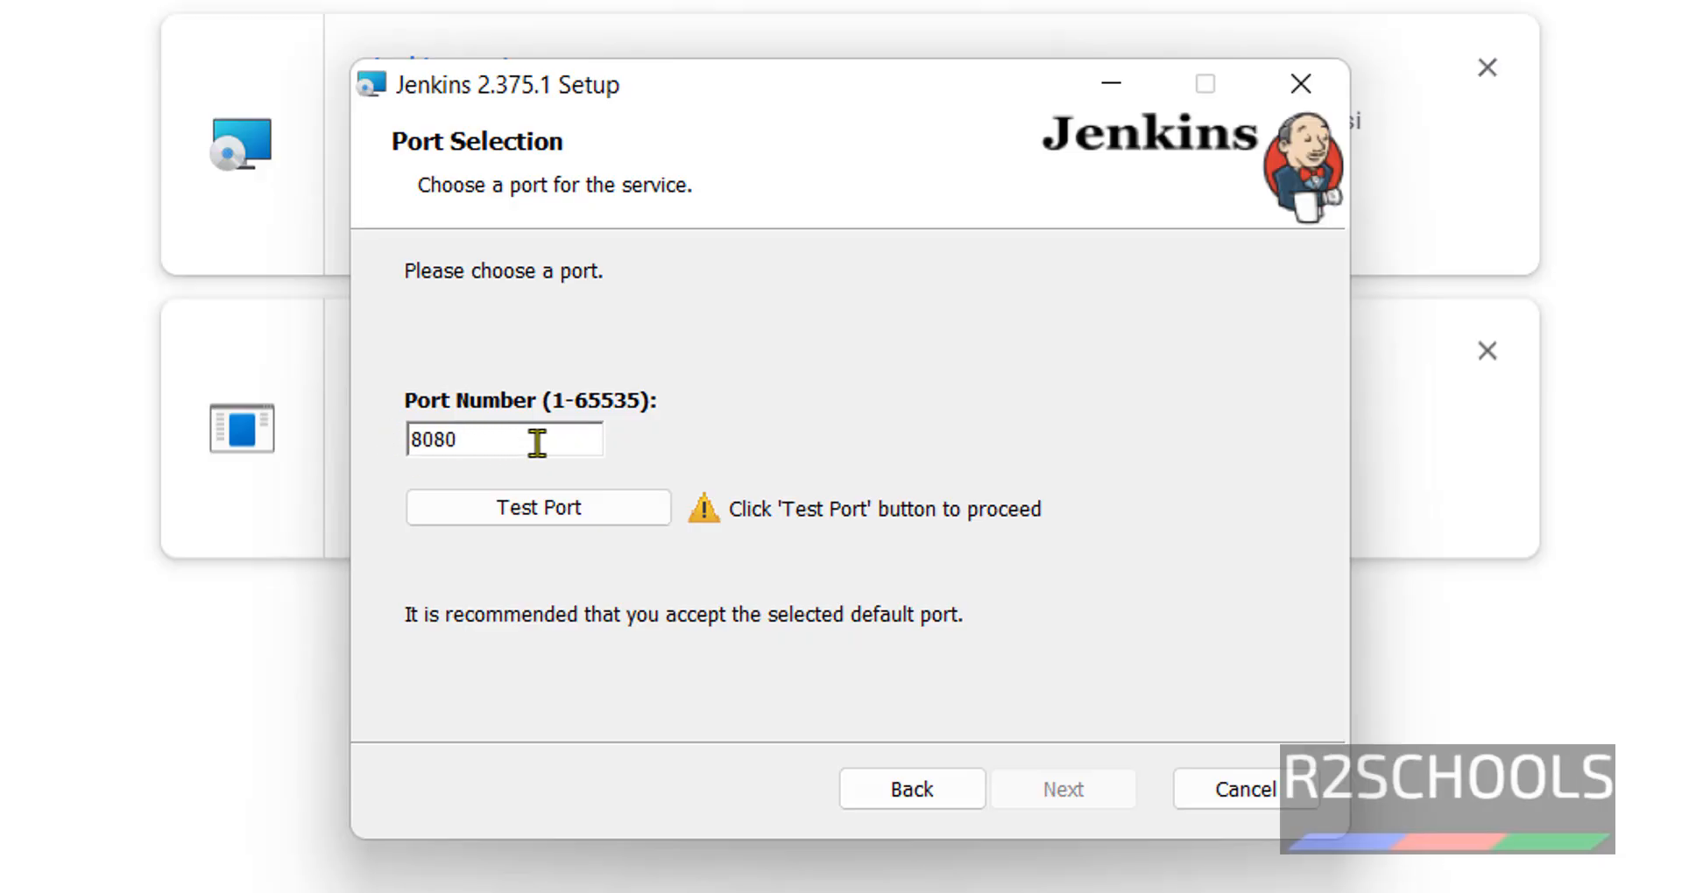
left_click_drag(537, 443, 412, 442)
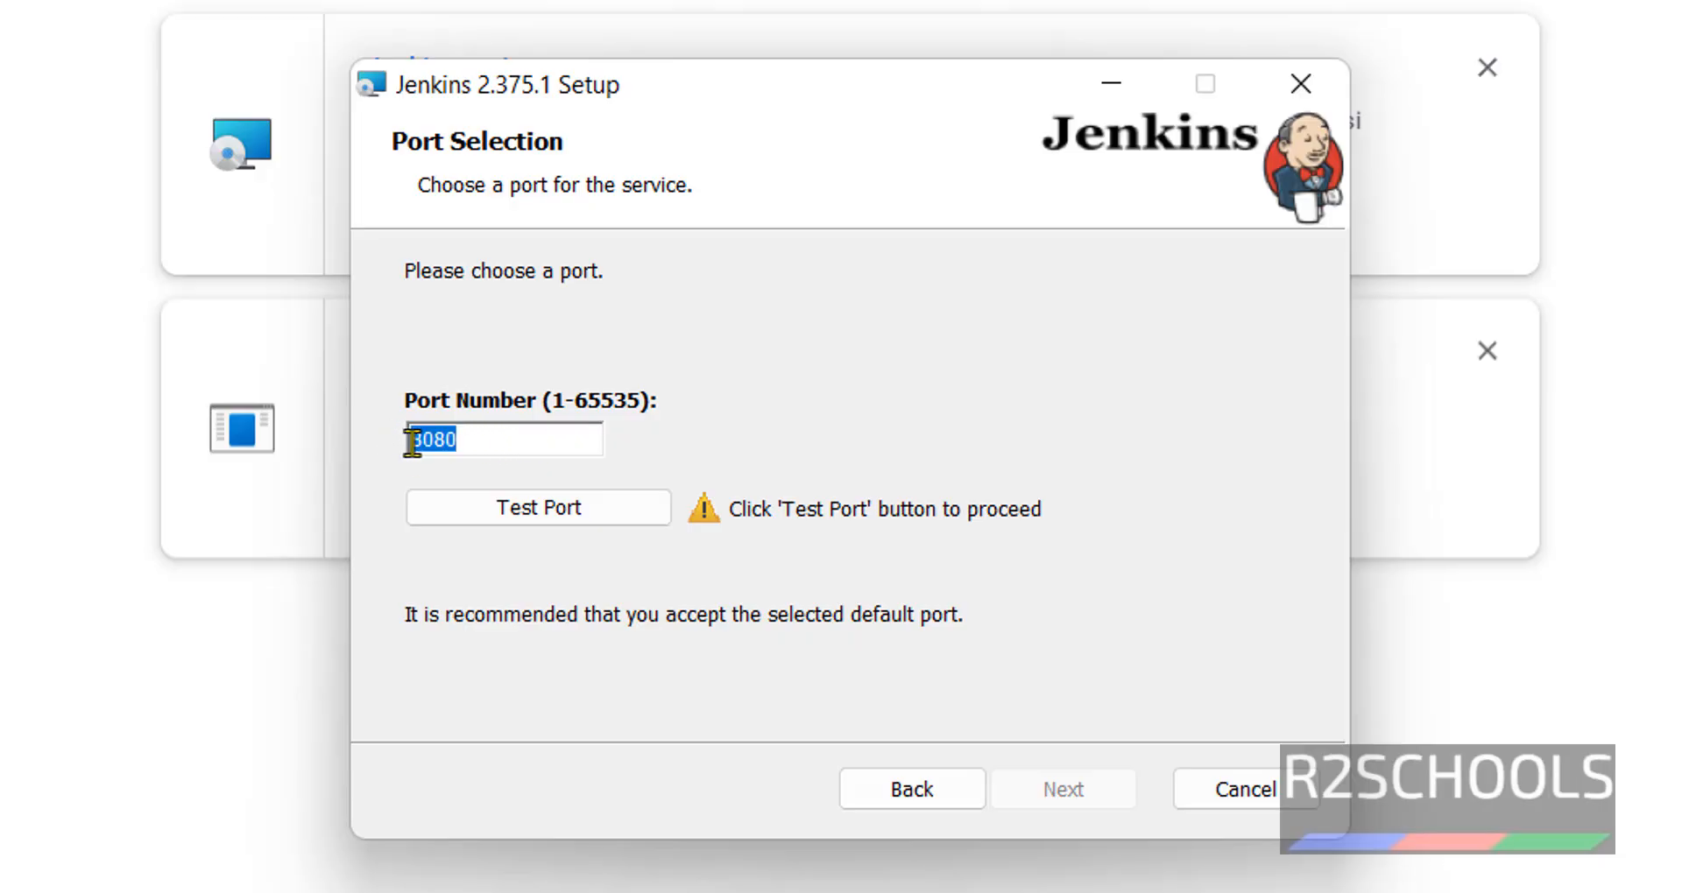
left_click(531, 522)
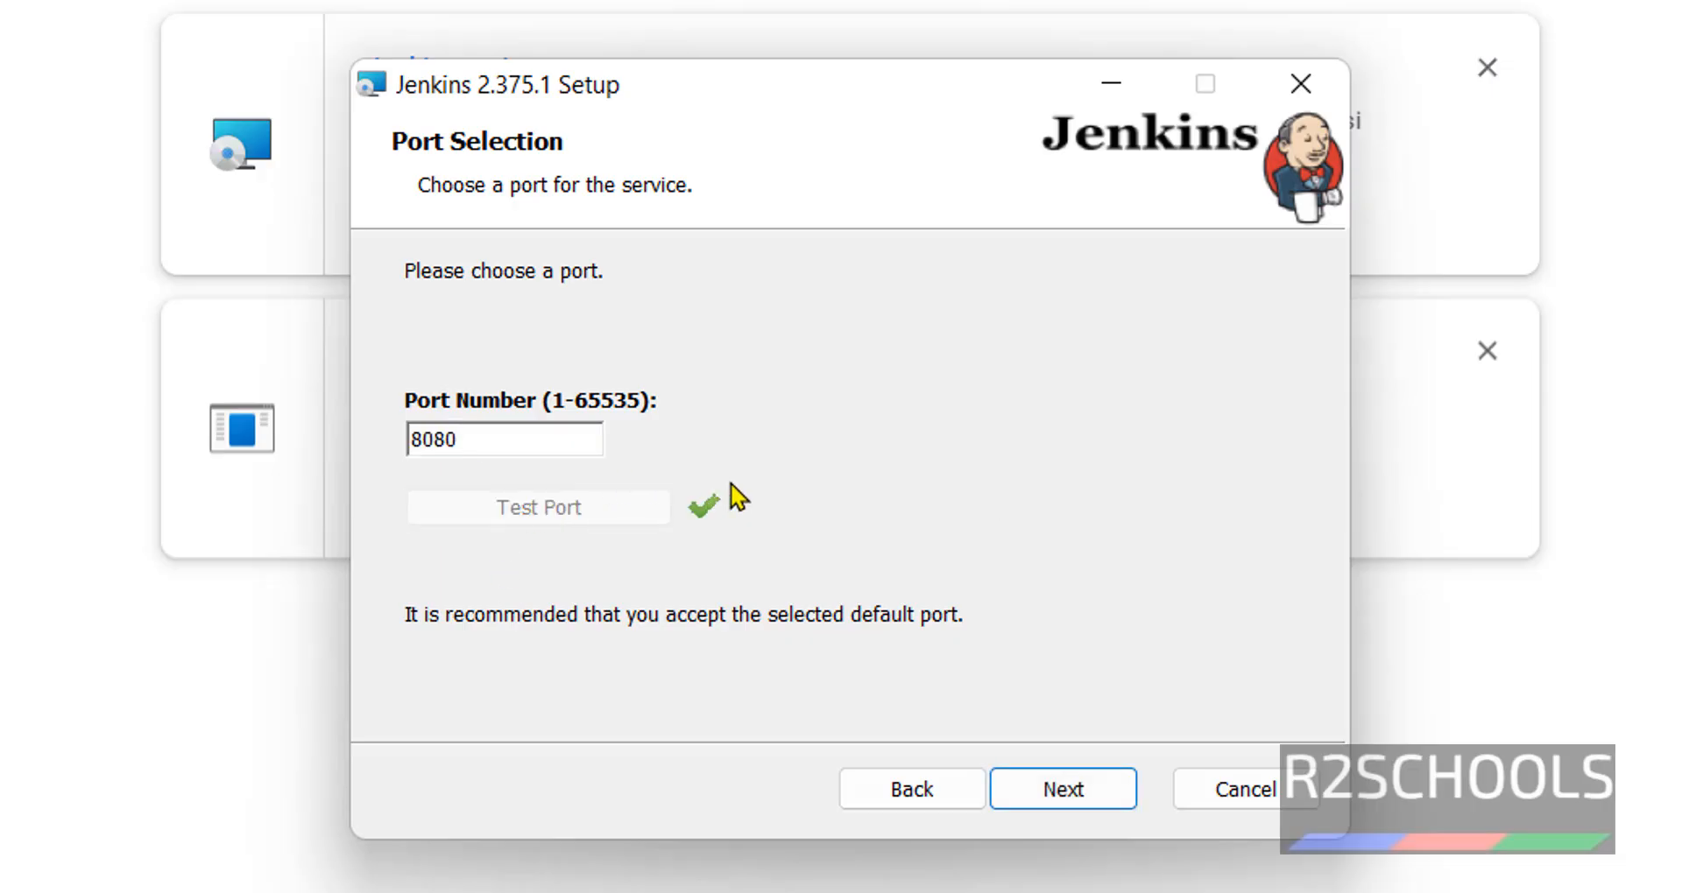
- Accept port 8080 and the jdk-17.0.5 Java home path
left_click(1070, 794)
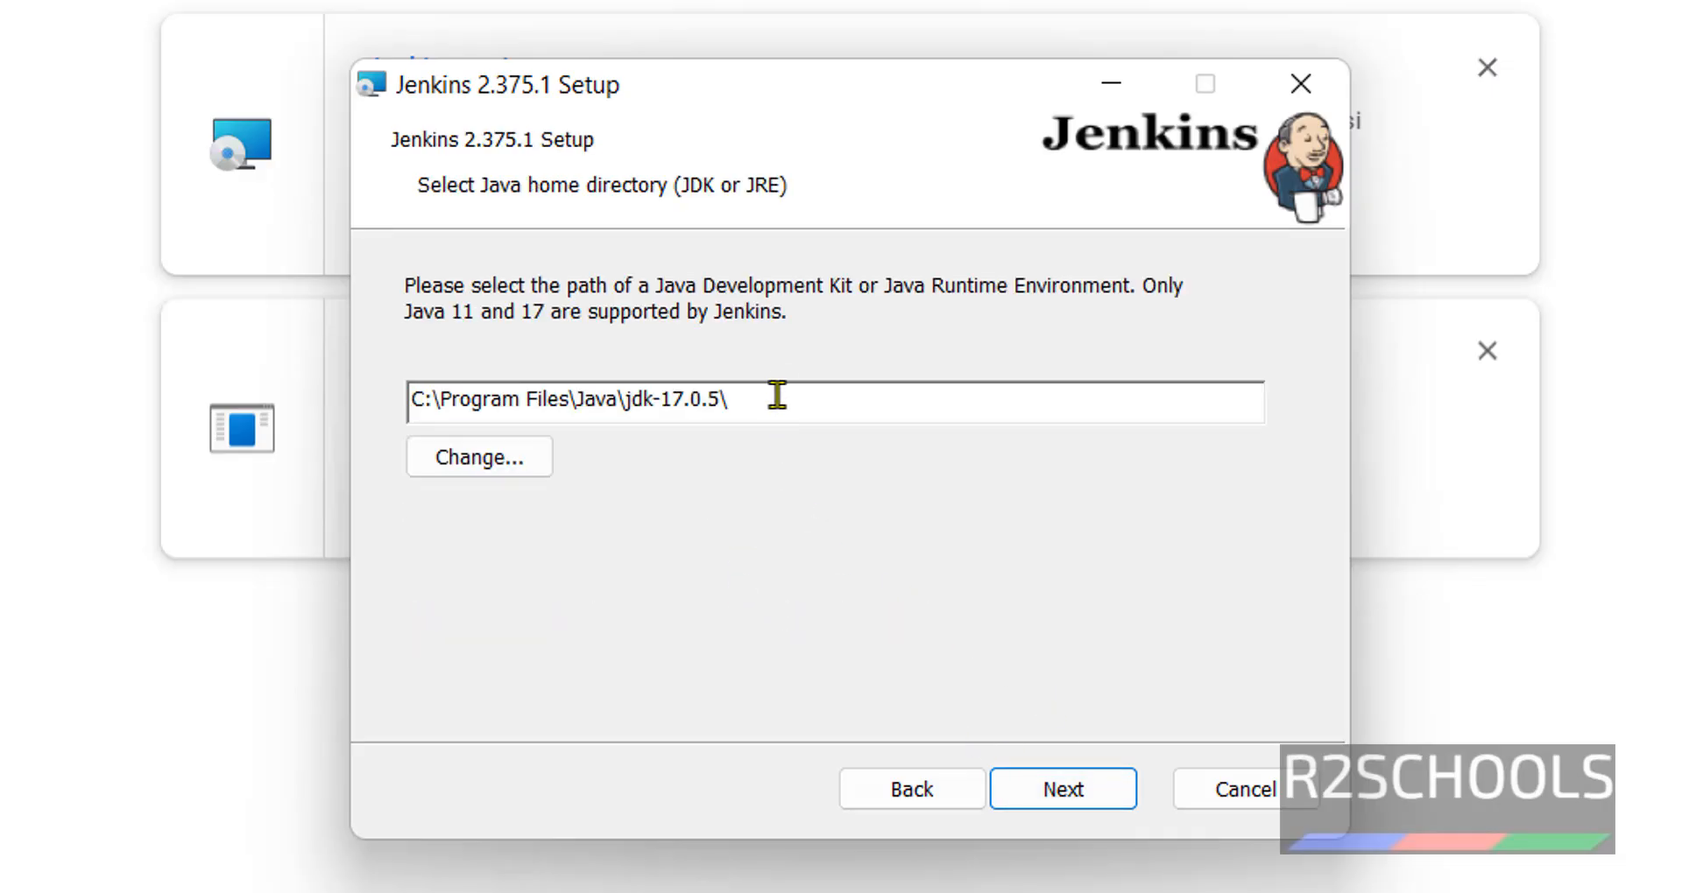
left_click_drag(780, 387, 331, 432)
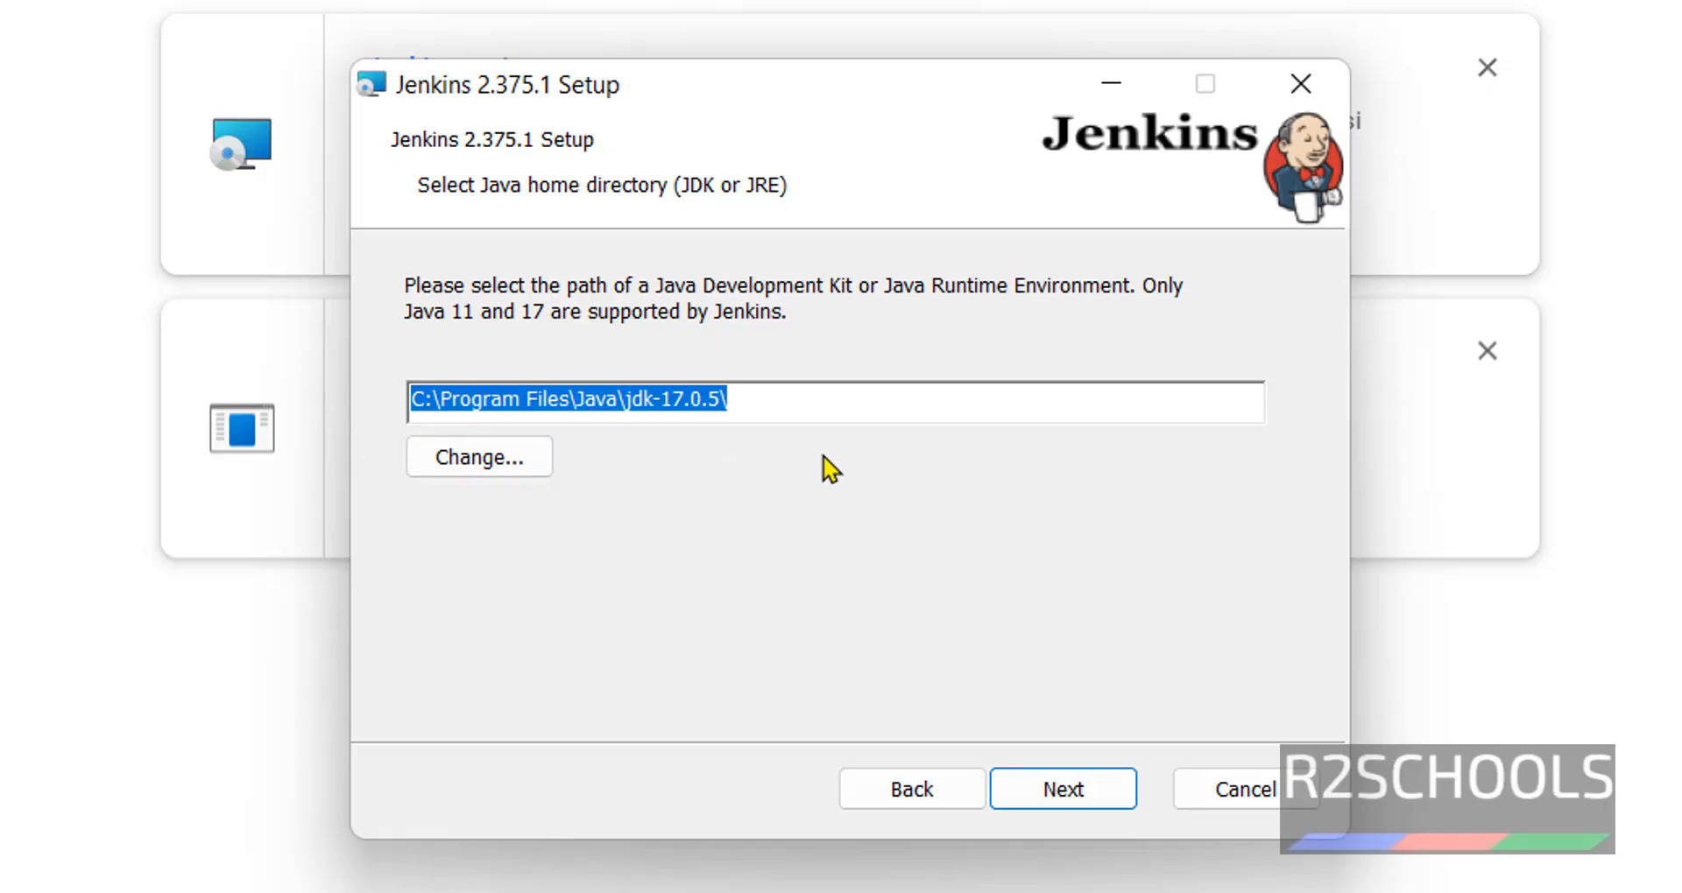
left_click(1069, 792)
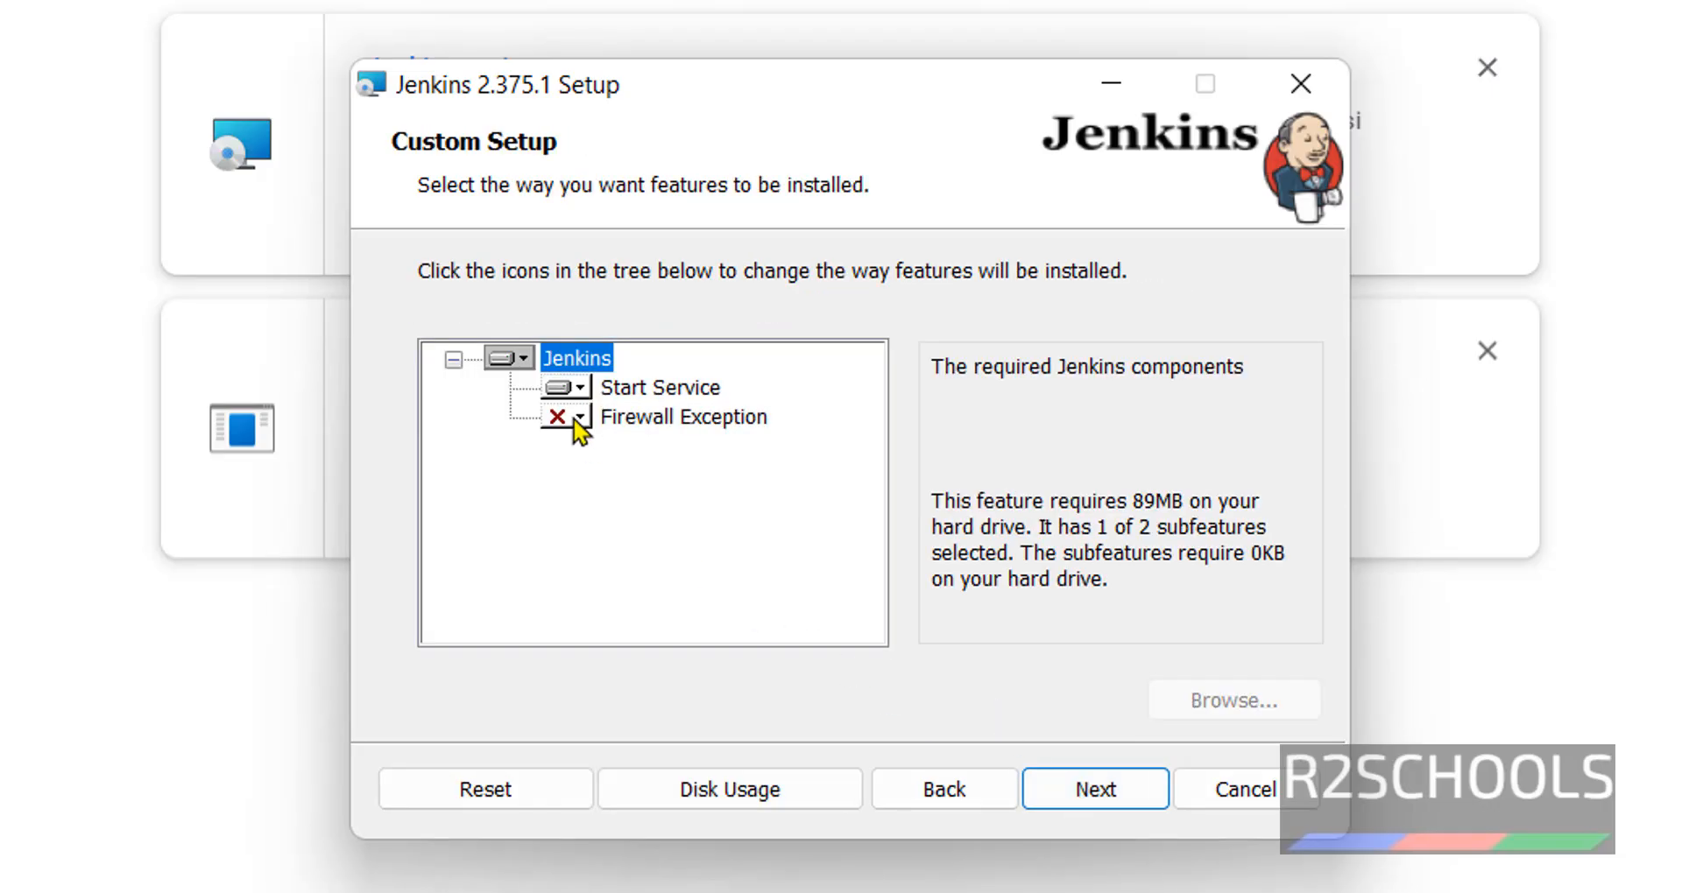
- Install Firewall Exception on the local hard drive, install Jenkins 2.375.1 and finish
left_click(585, 419)
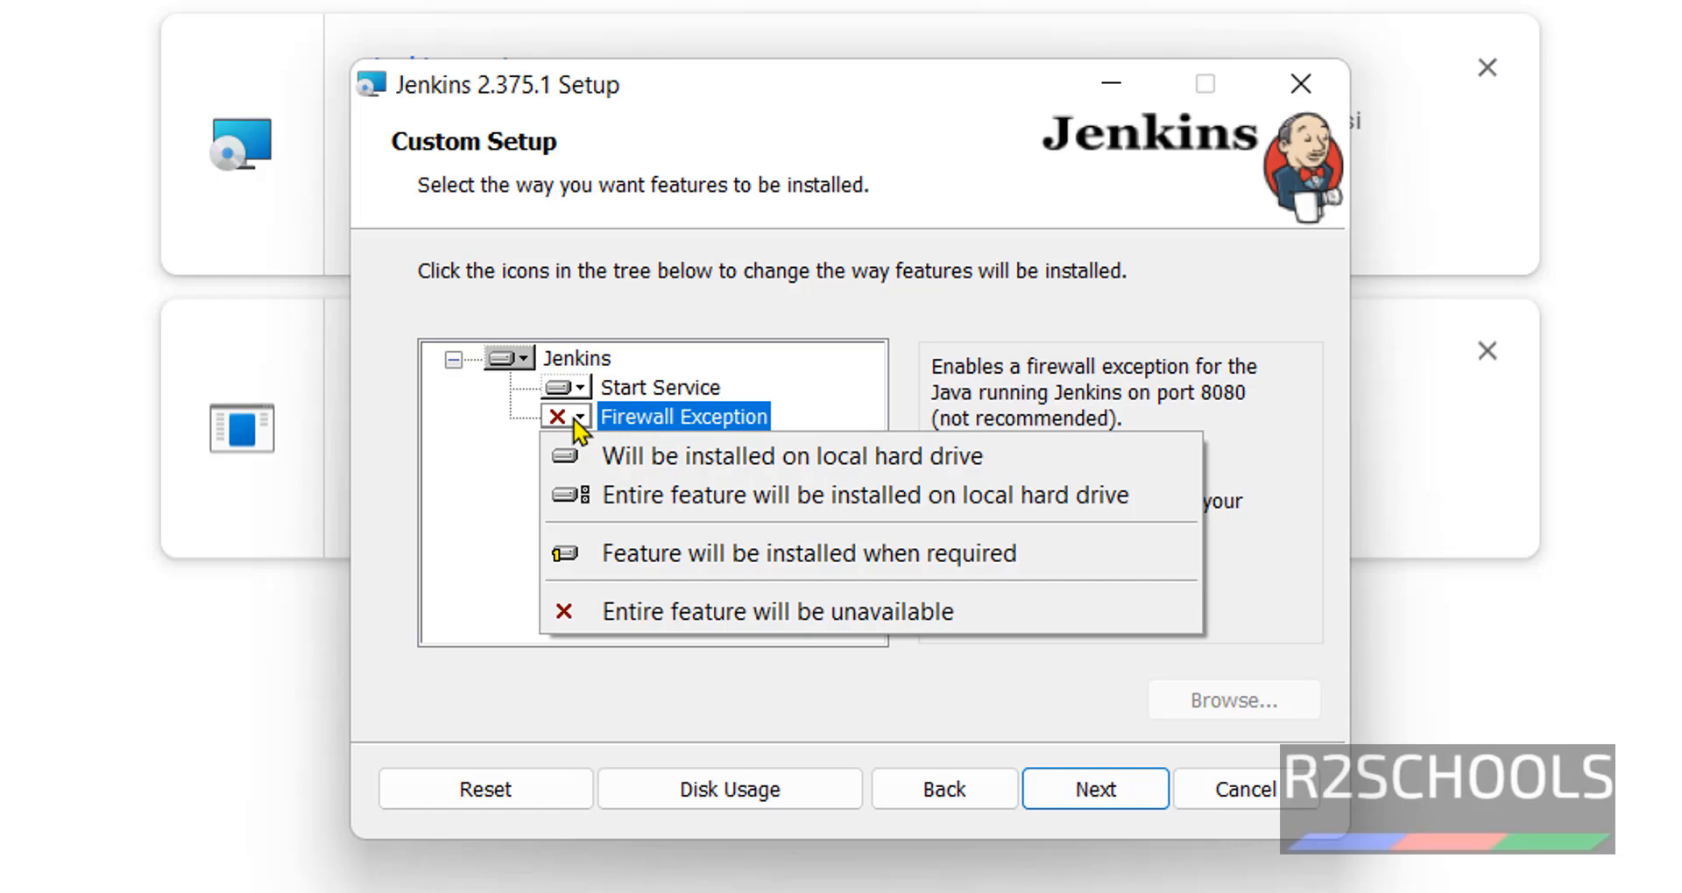
left_click(598, 462)
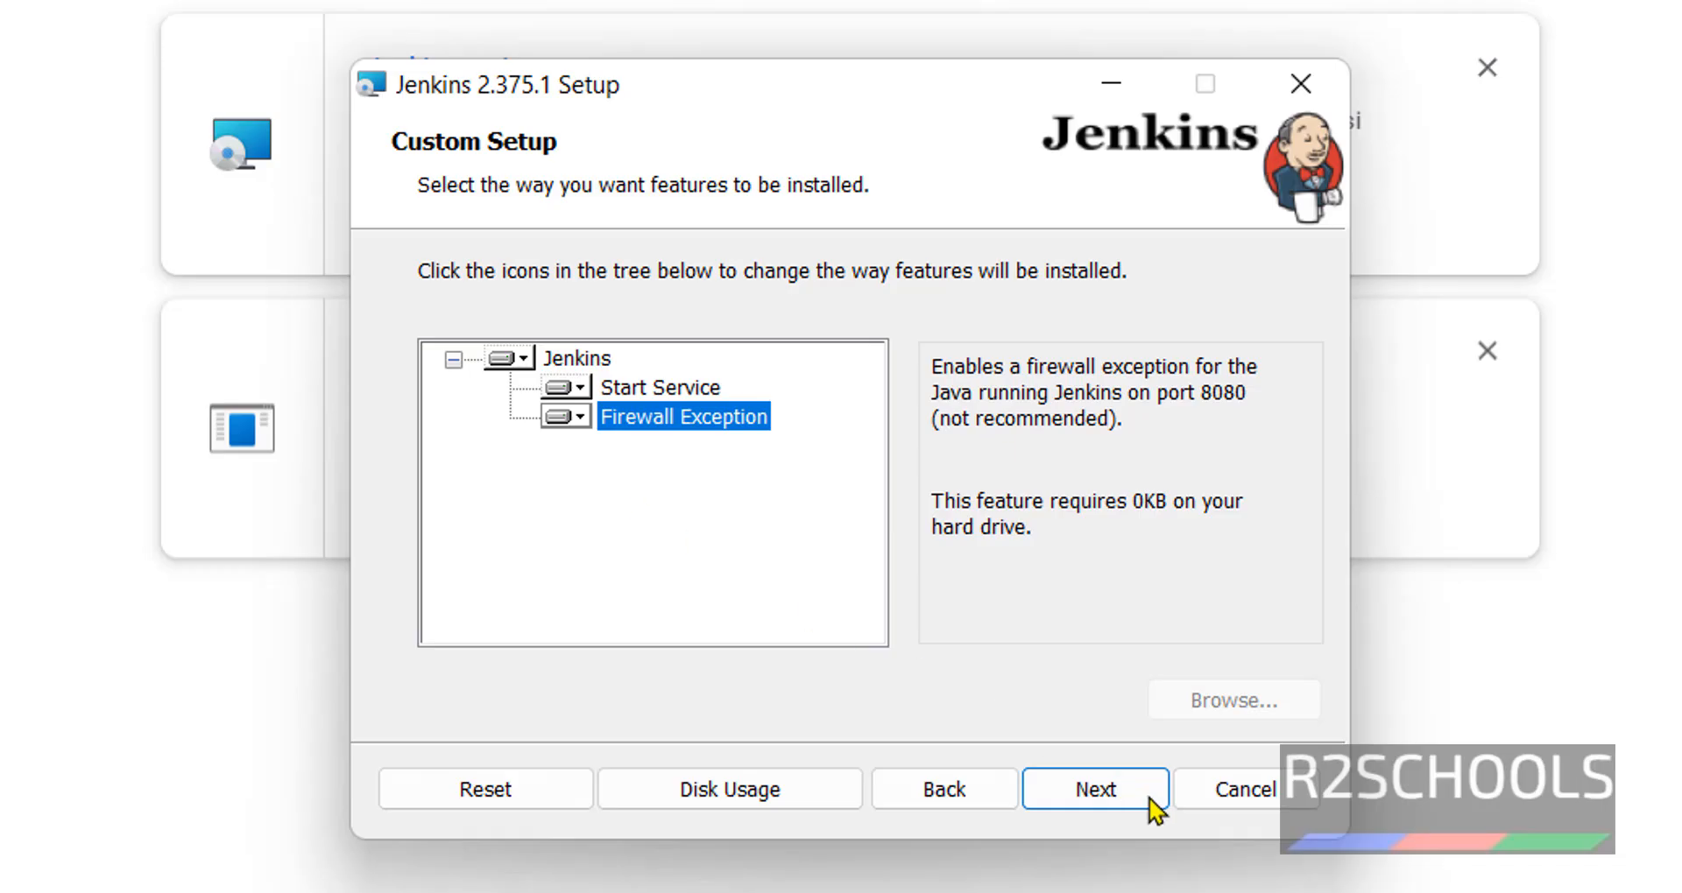
left_click(1124, 797)
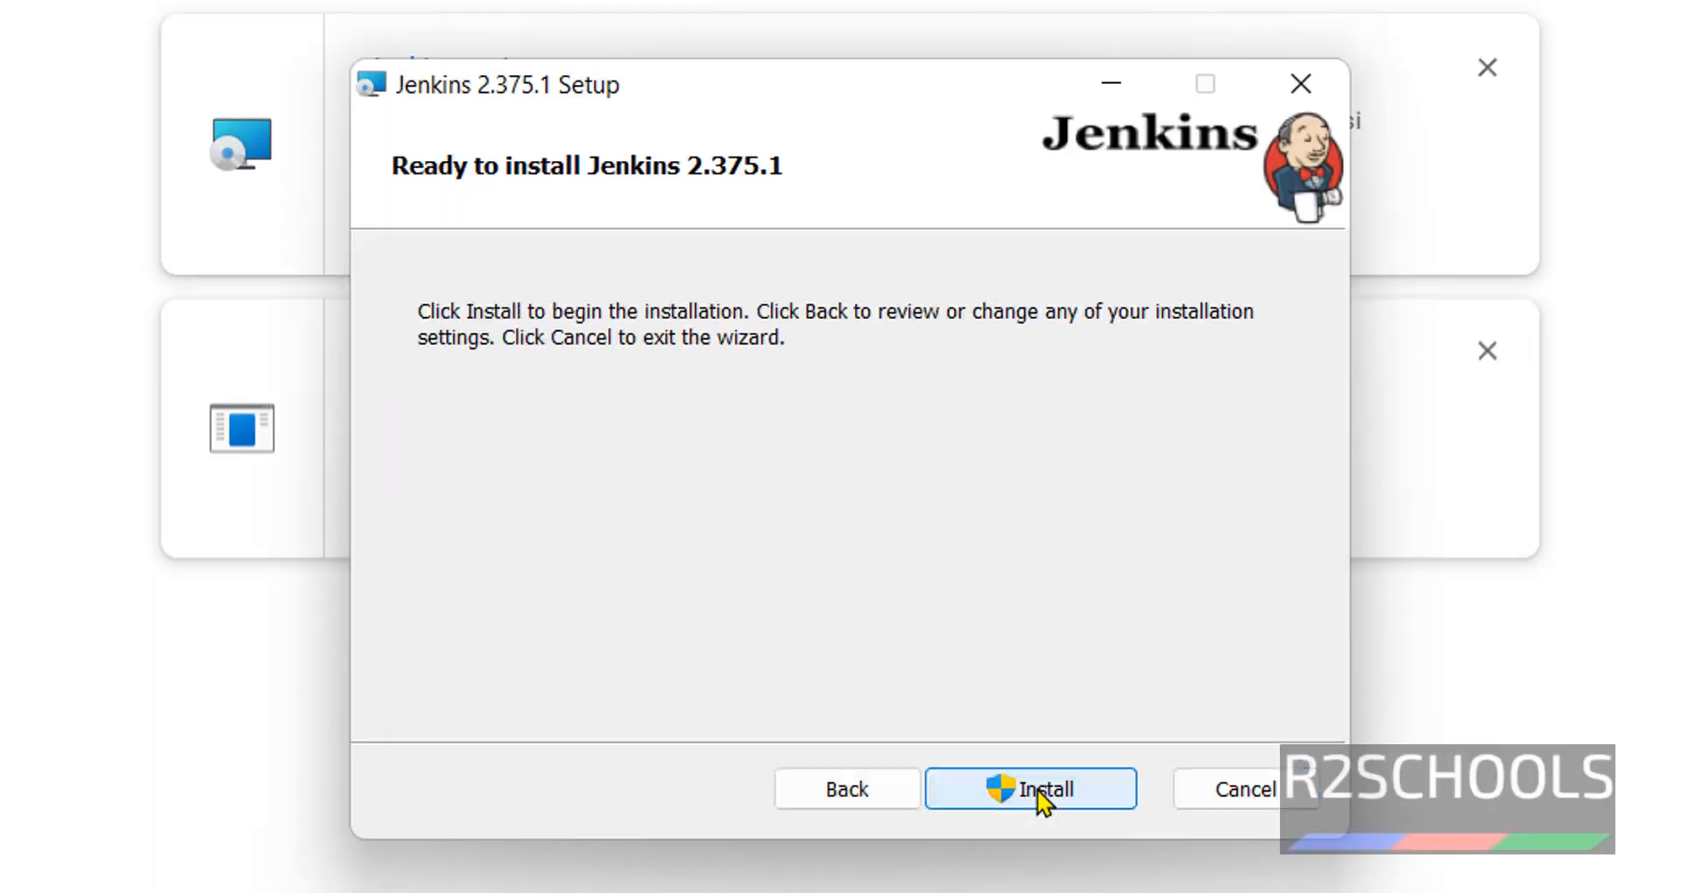
left_click(1039, 792)
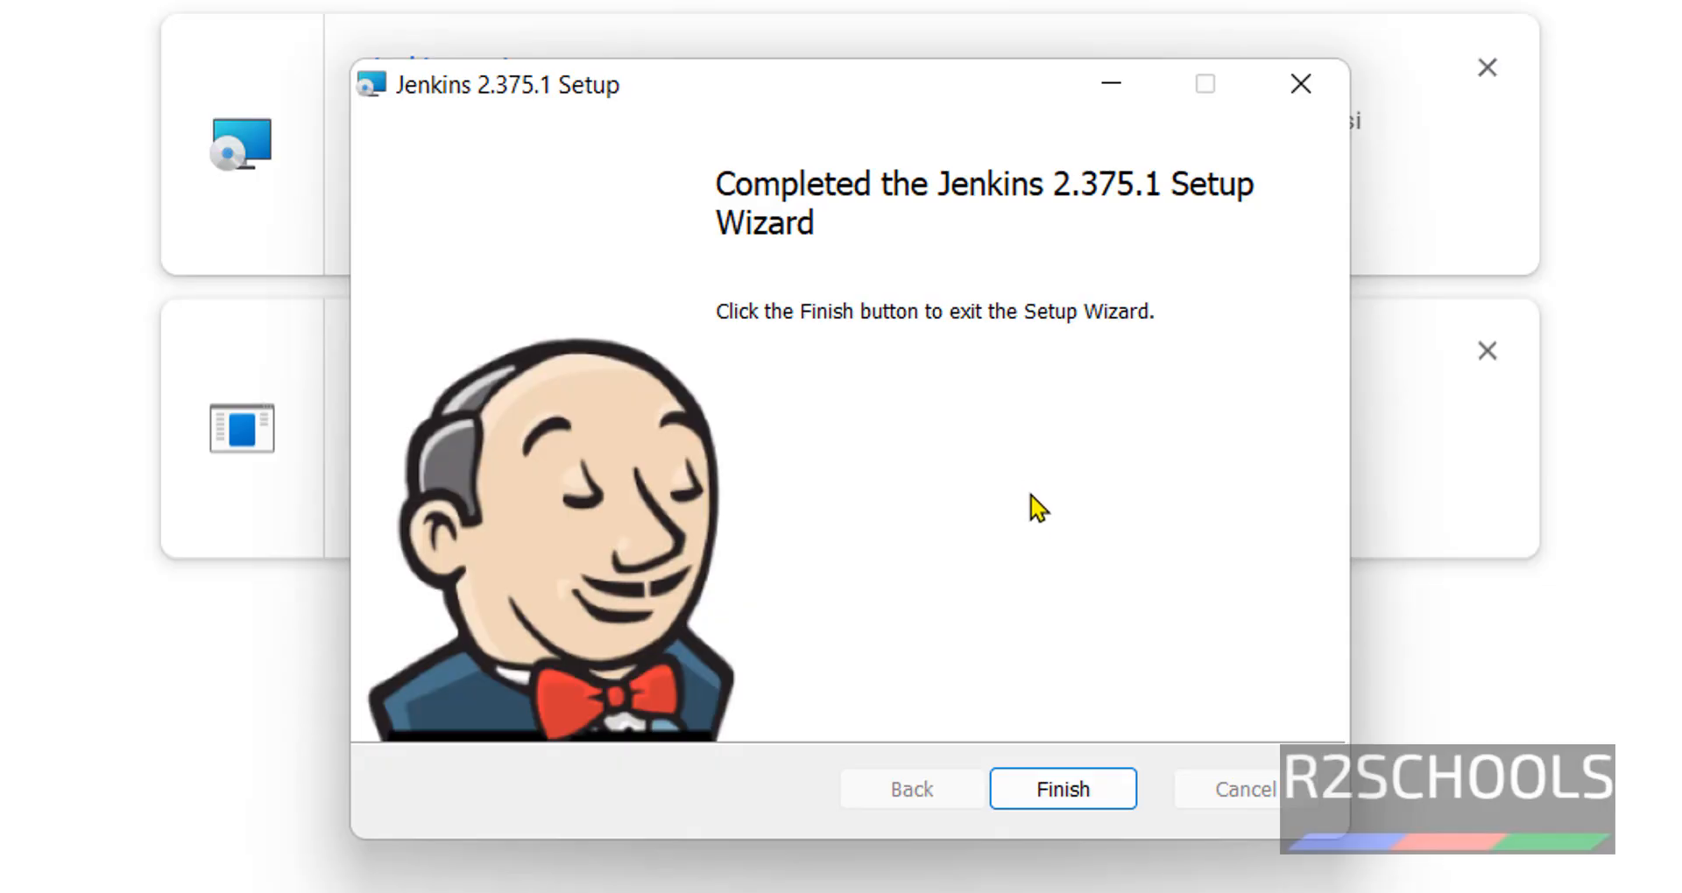
left_click(1066, 804)
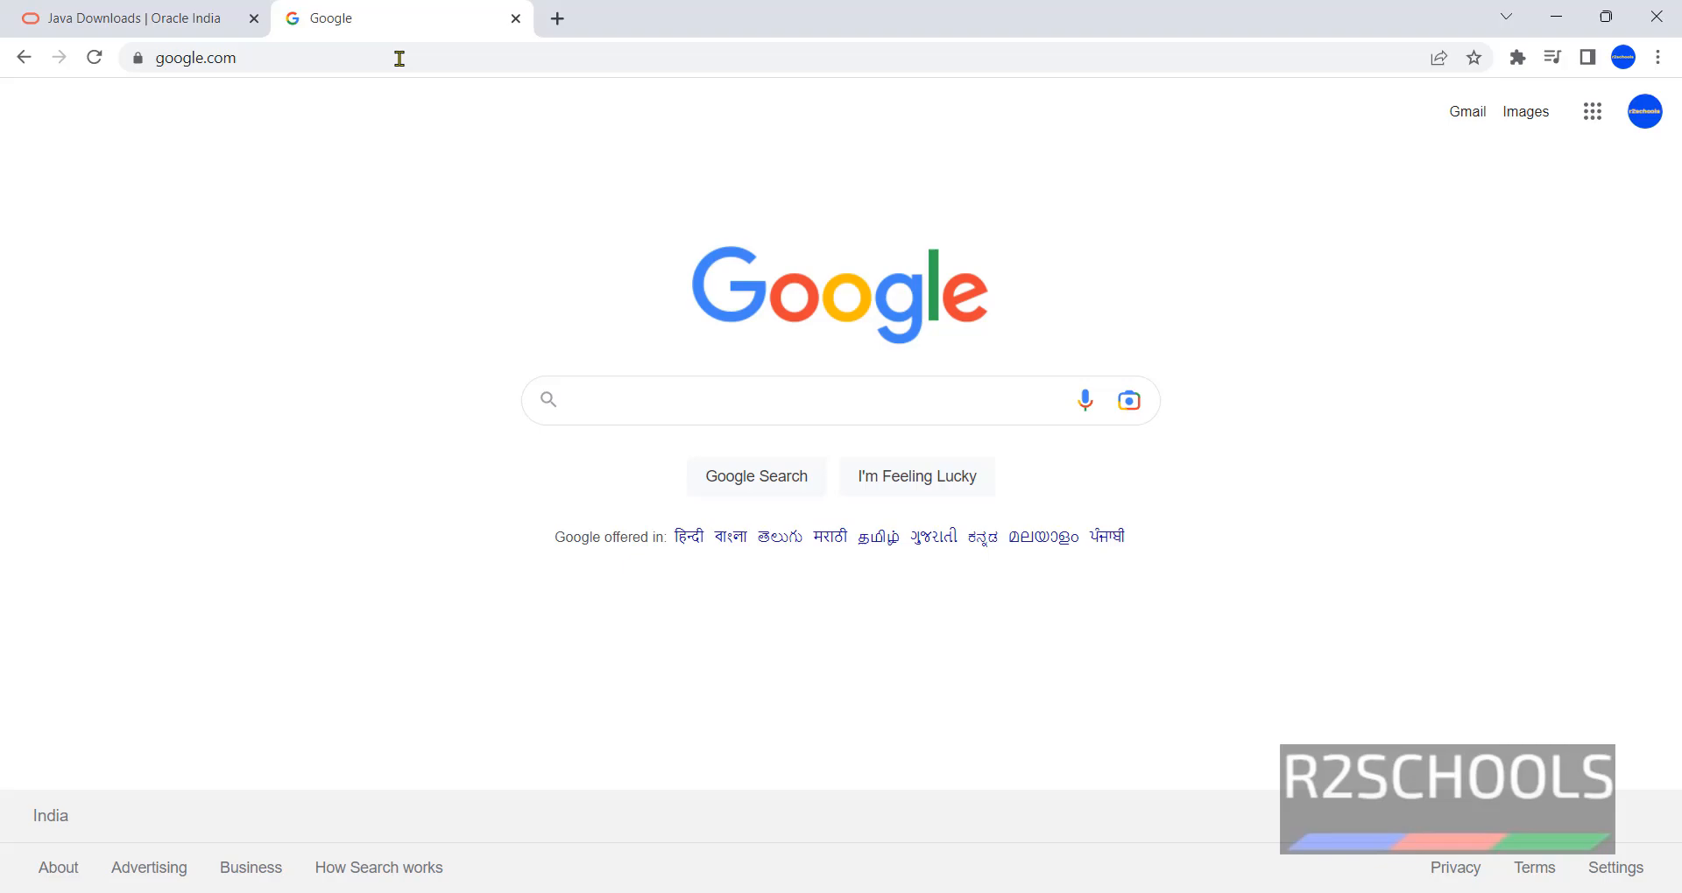
- Load localhost:8080 in Chrome to reach Jenkins' getting-ready page
left_click(399, 57)
left_click(349, 165)
left_click(364, 56)
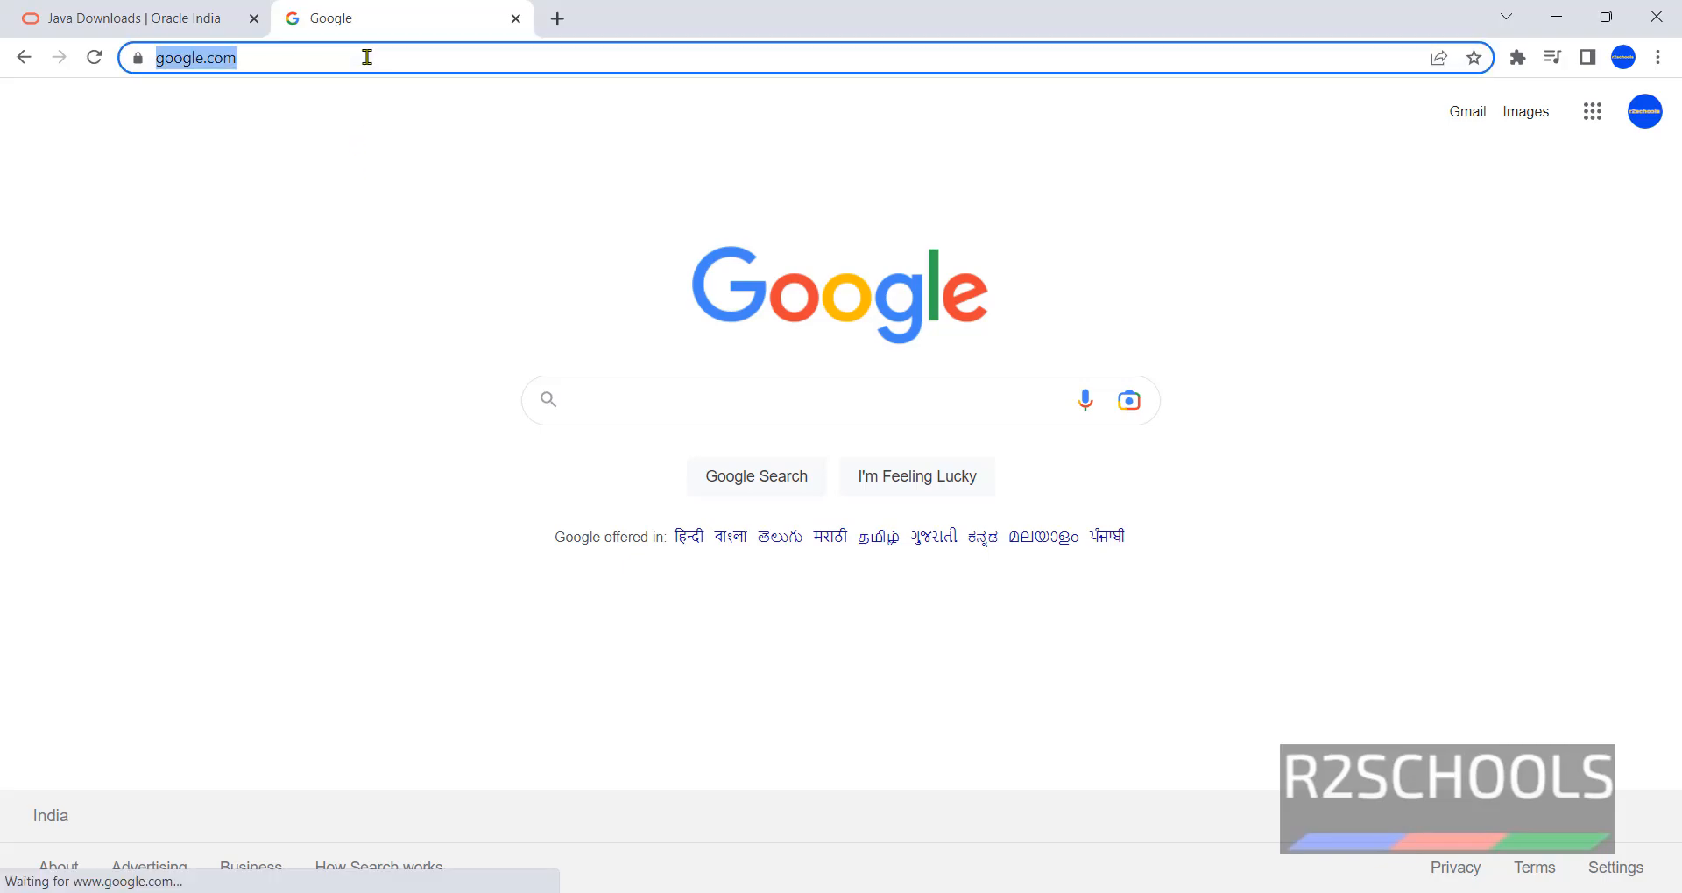
type("local")
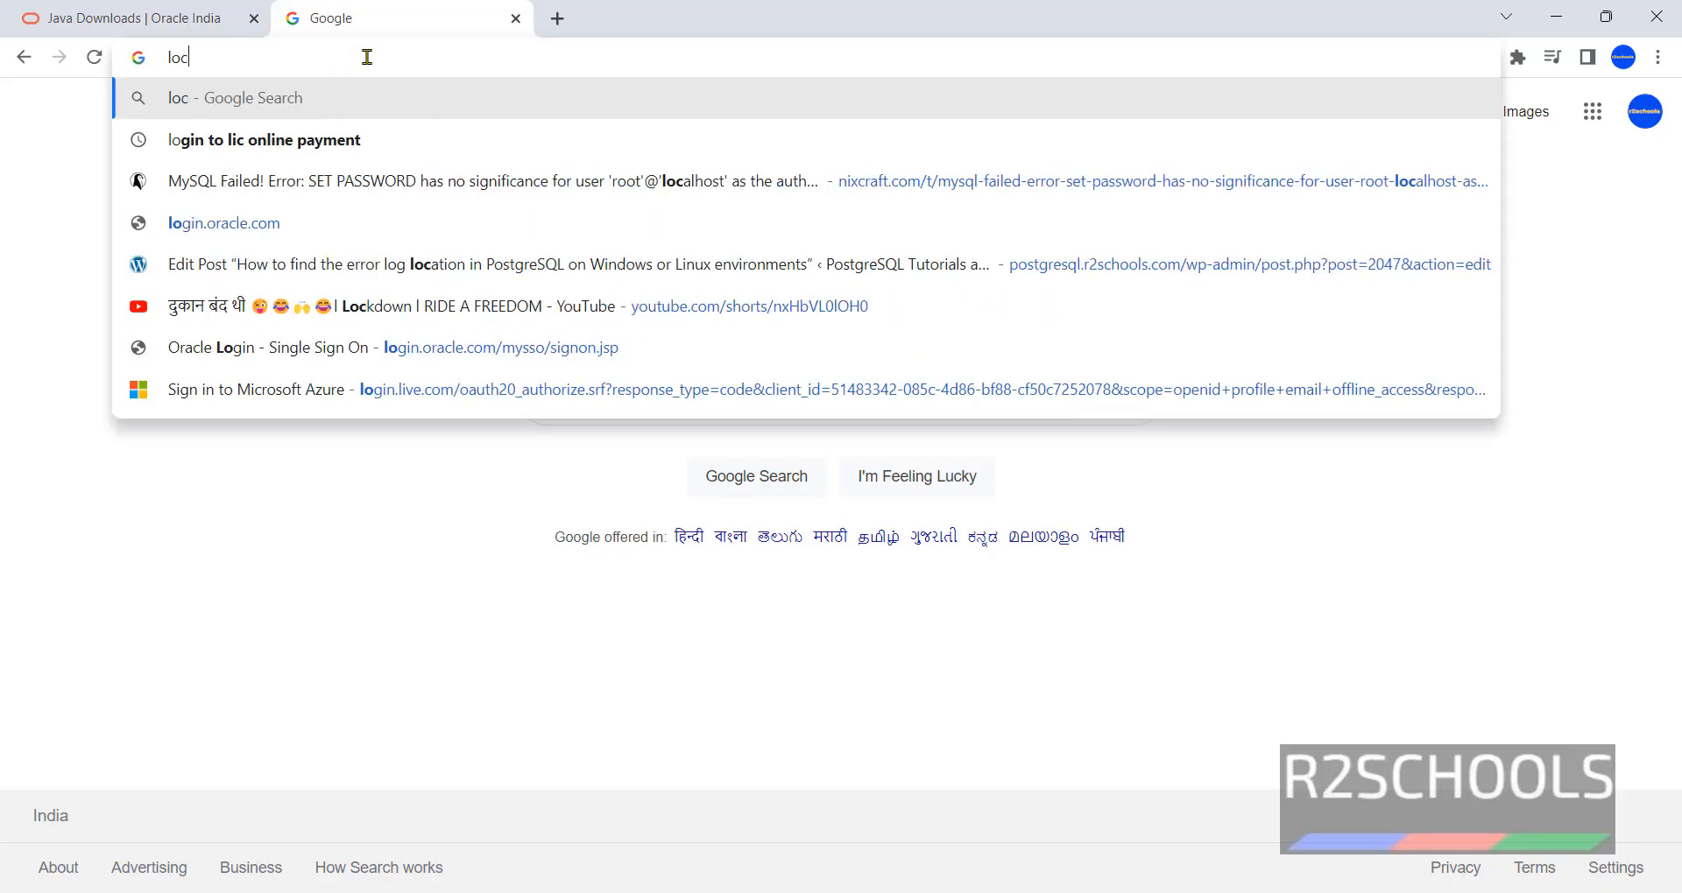
type("host")
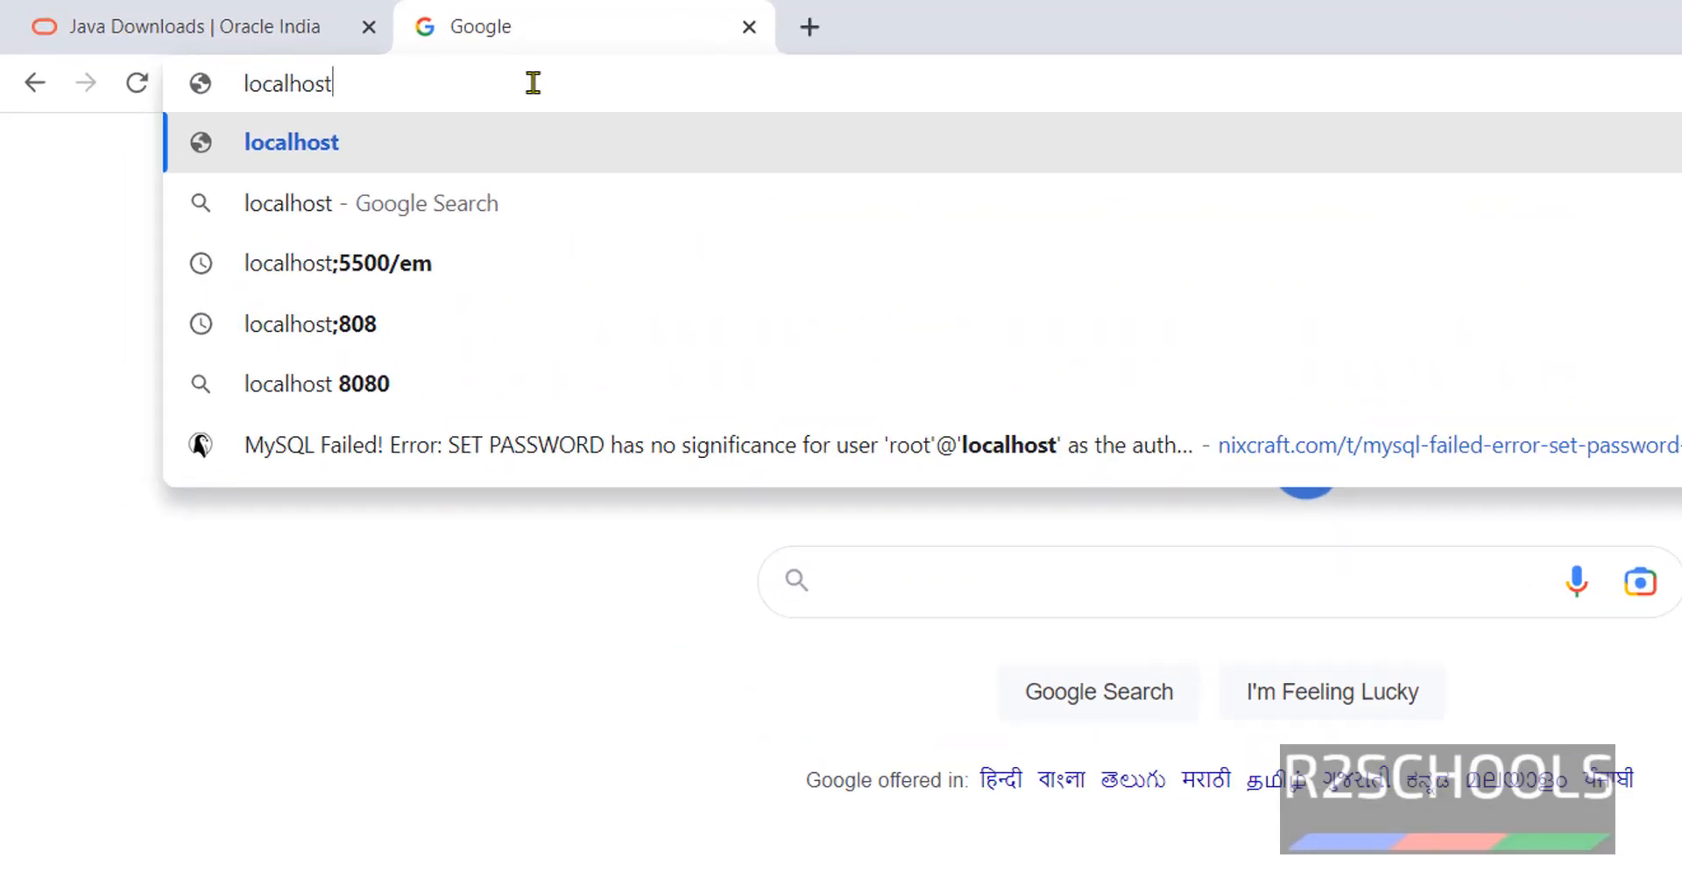
type(":")
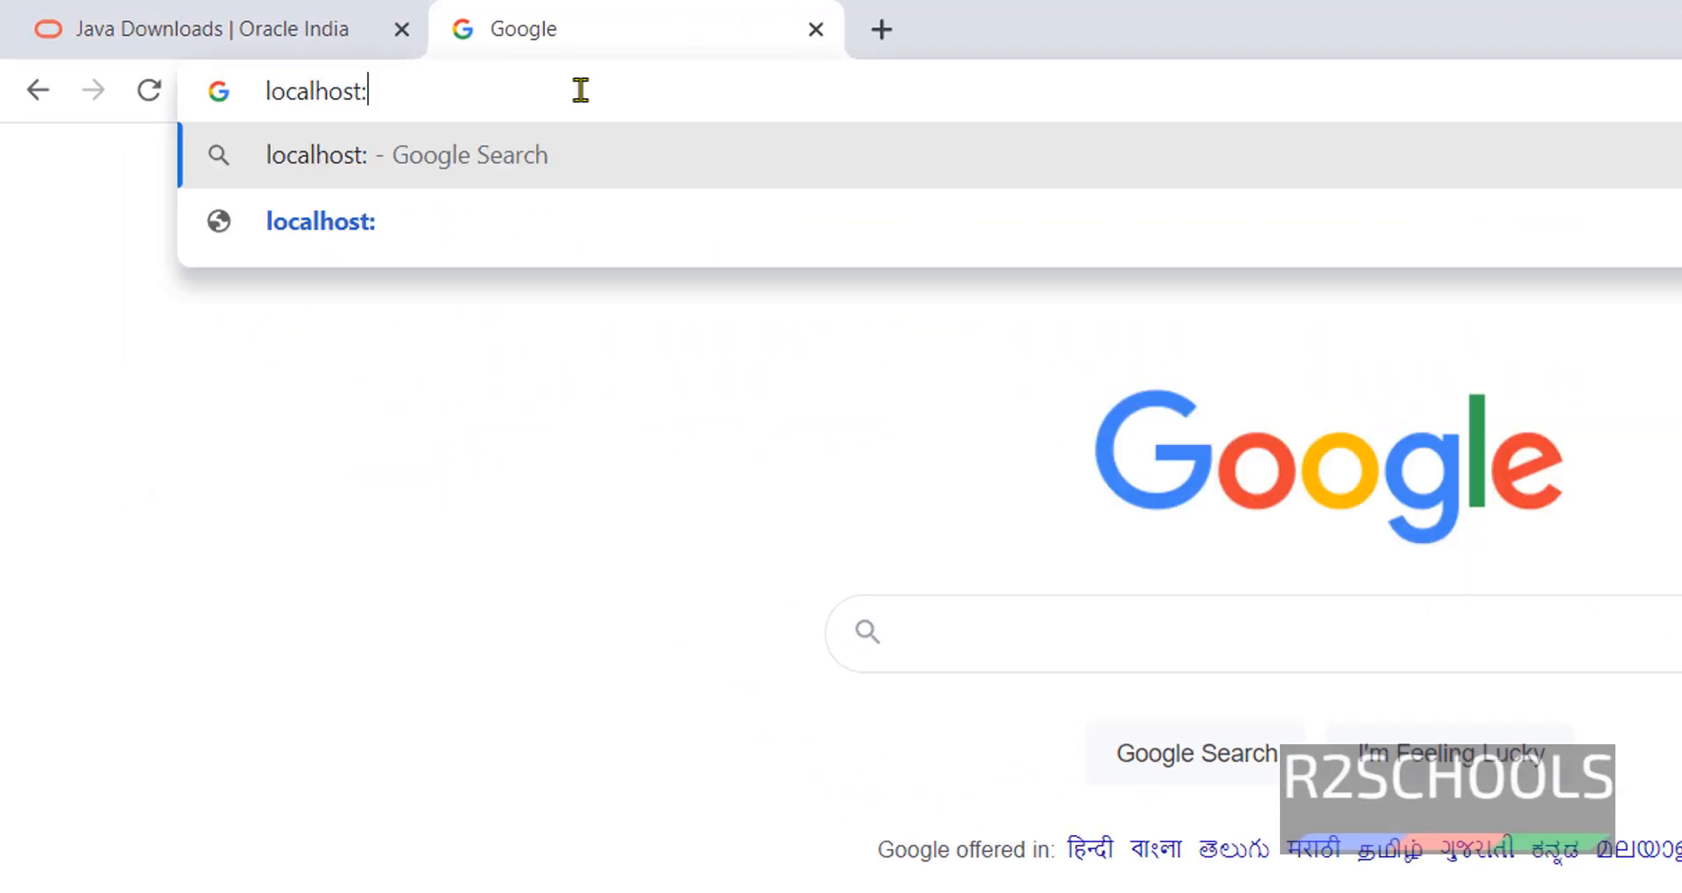
type("8080")
key("Return")
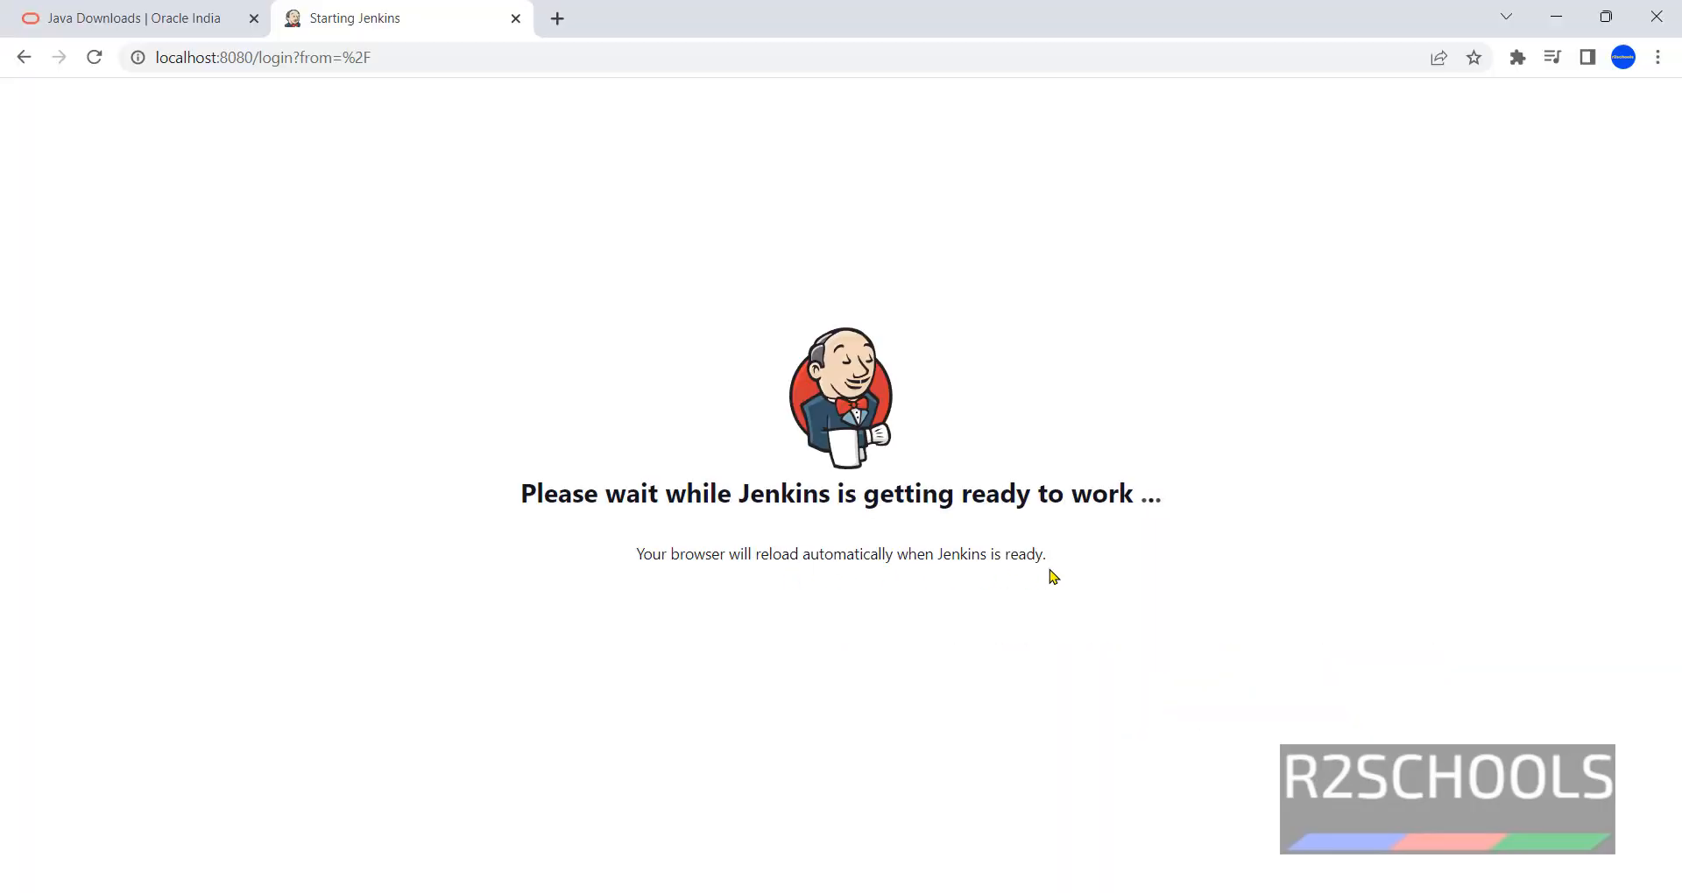
left_click(1138, 892)
- Run ipconfig in Command Prompt and pick out the IPv4 address 192.168.106.1
left_click(917, 590)
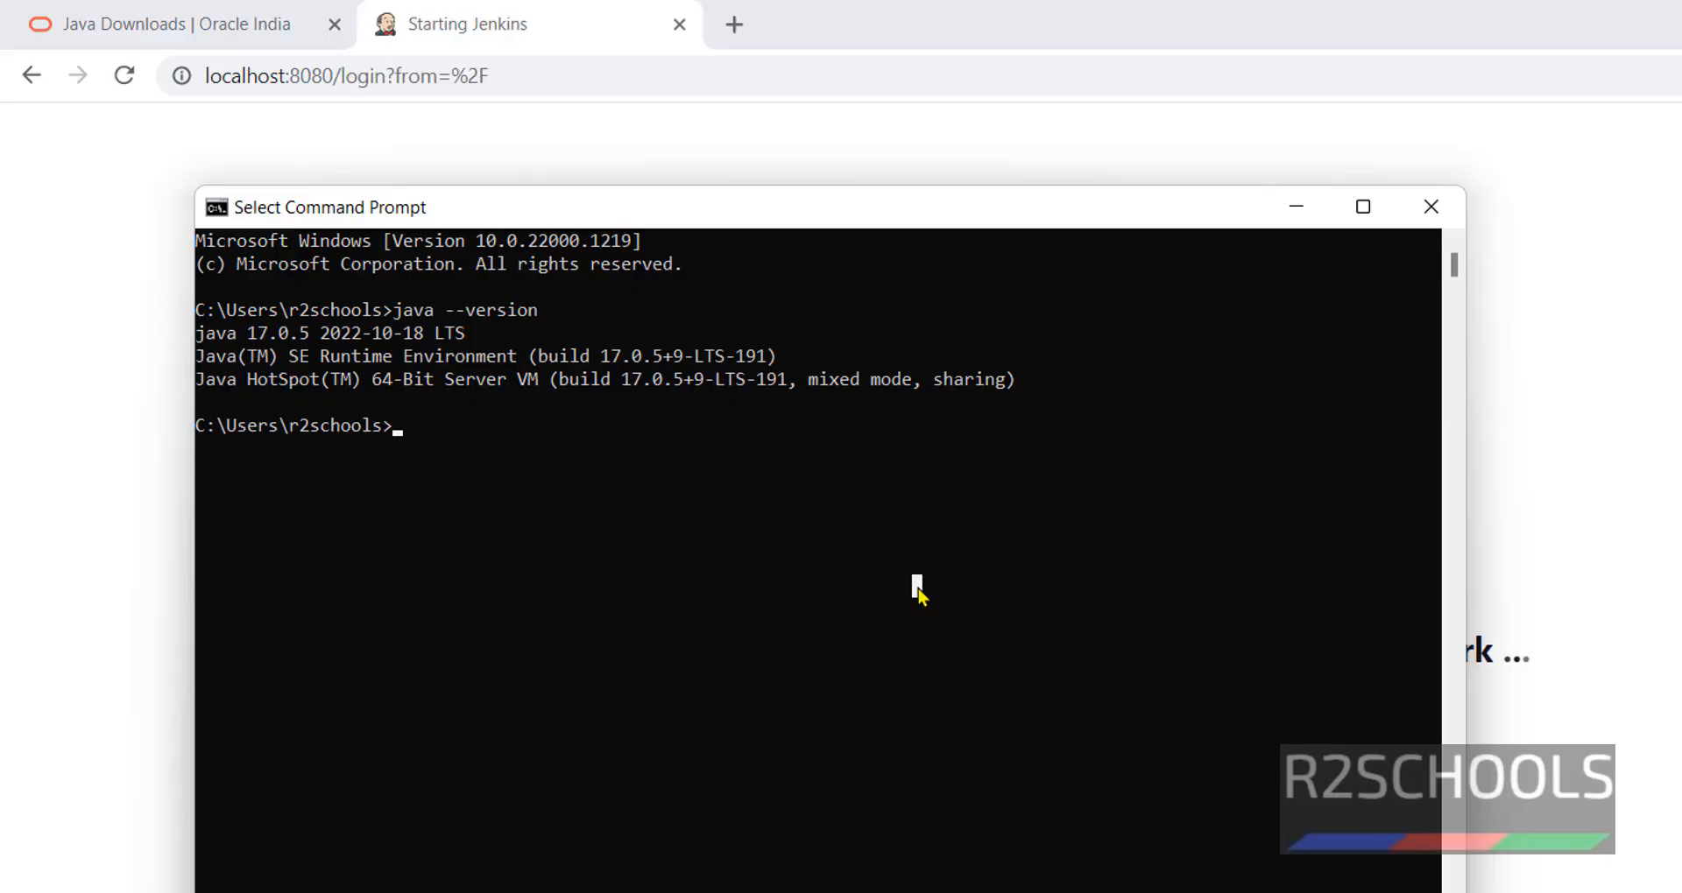
type("ipconfig")
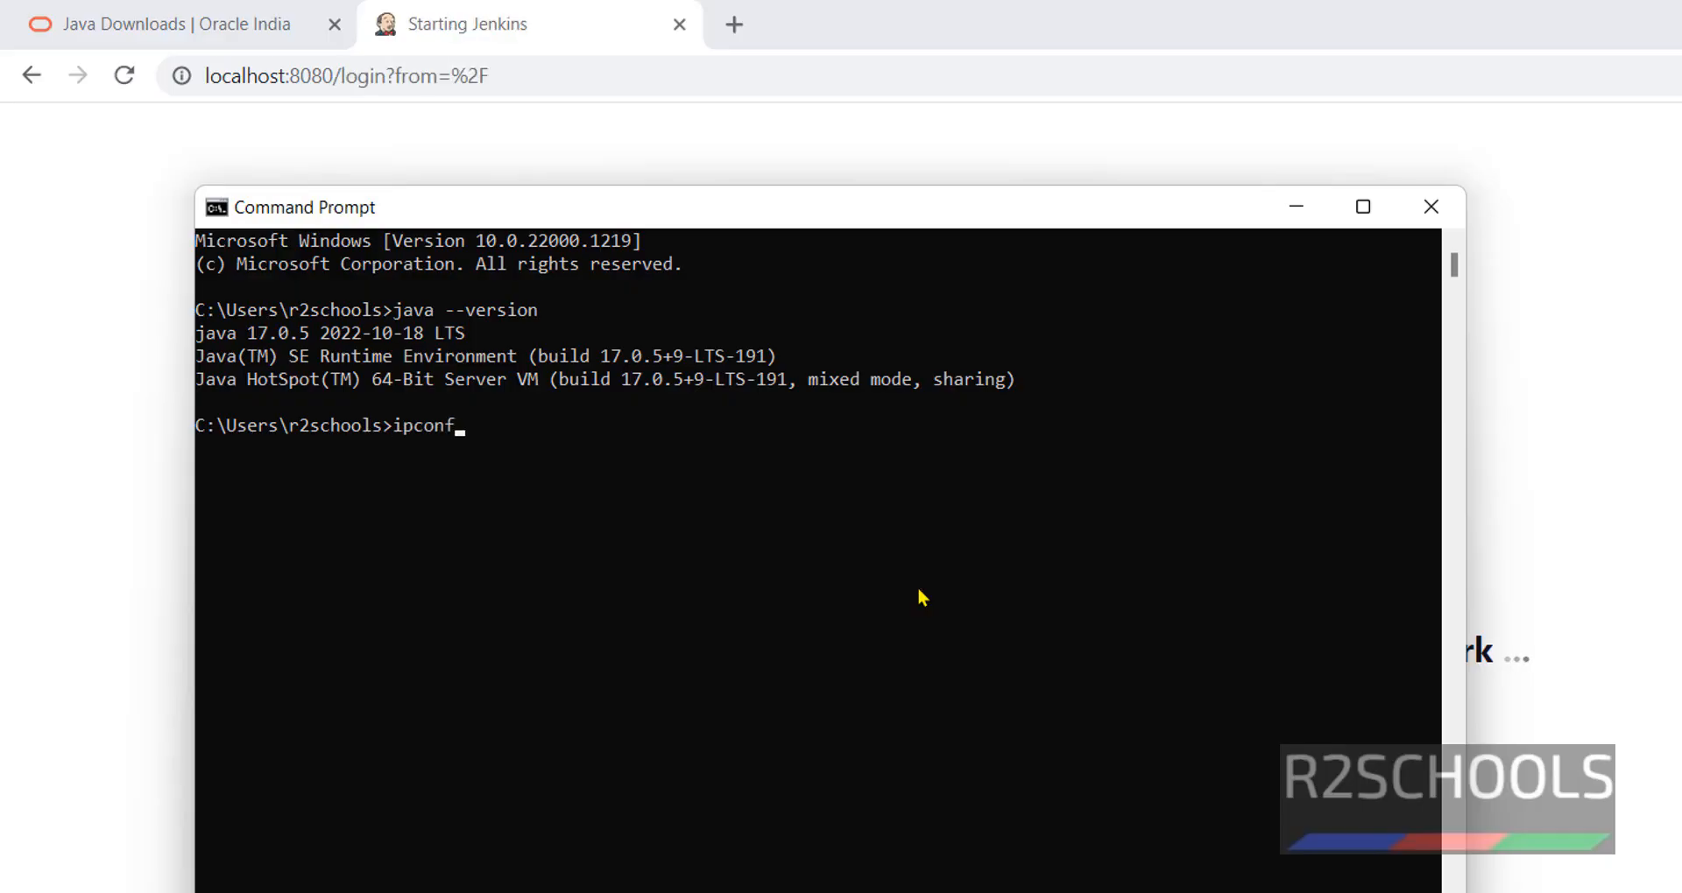
key("Return")
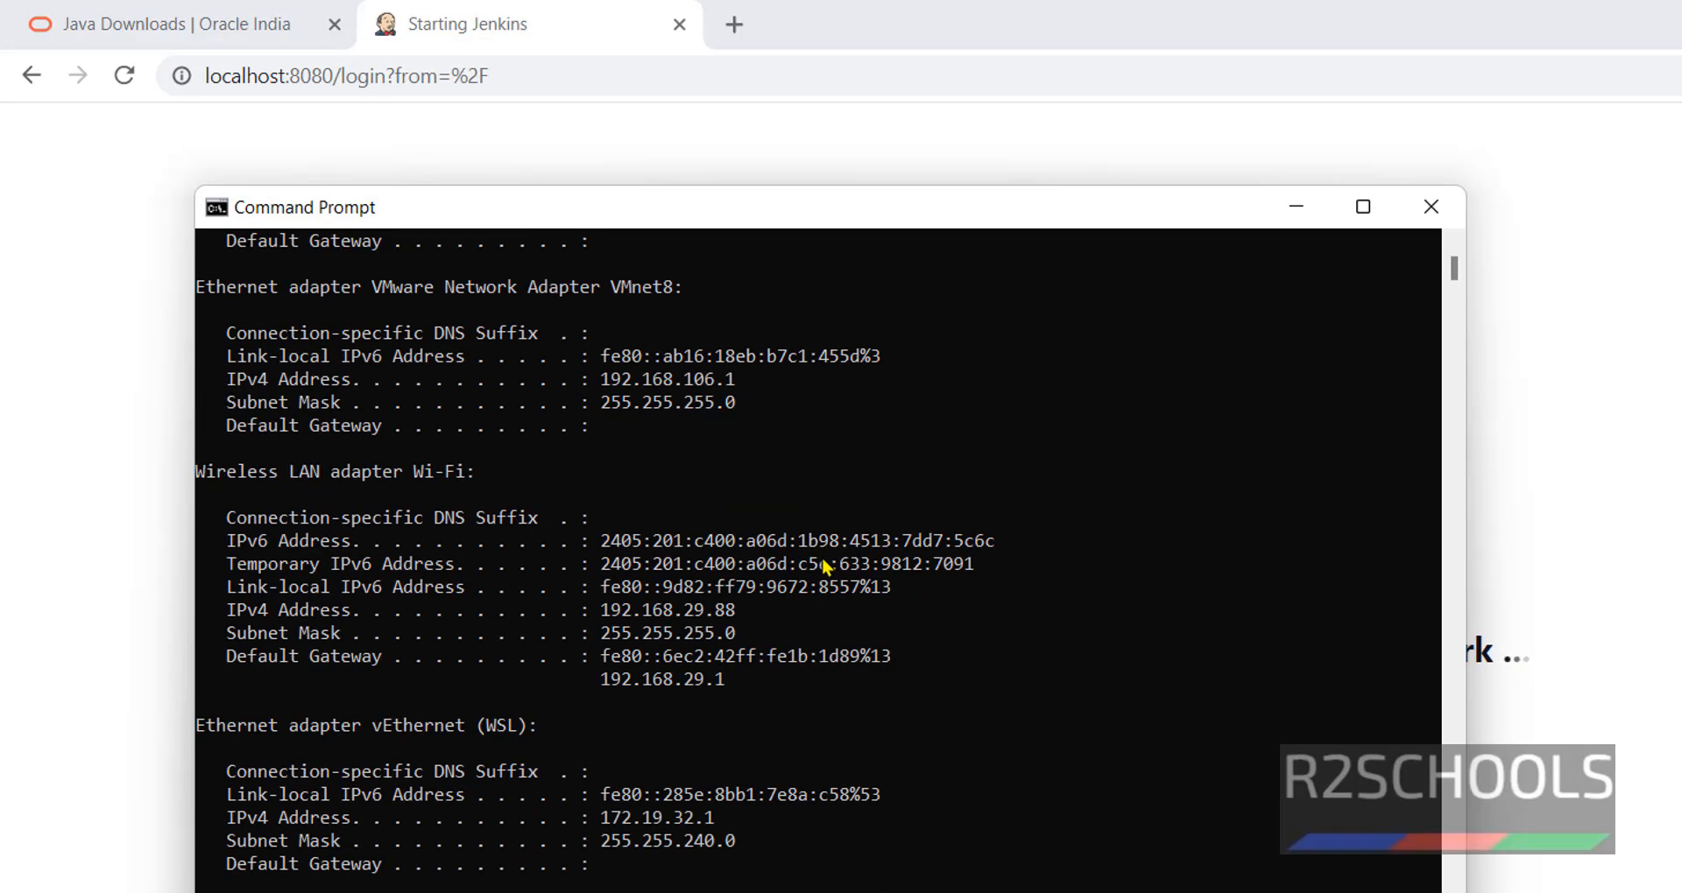
double_click(676, 378)
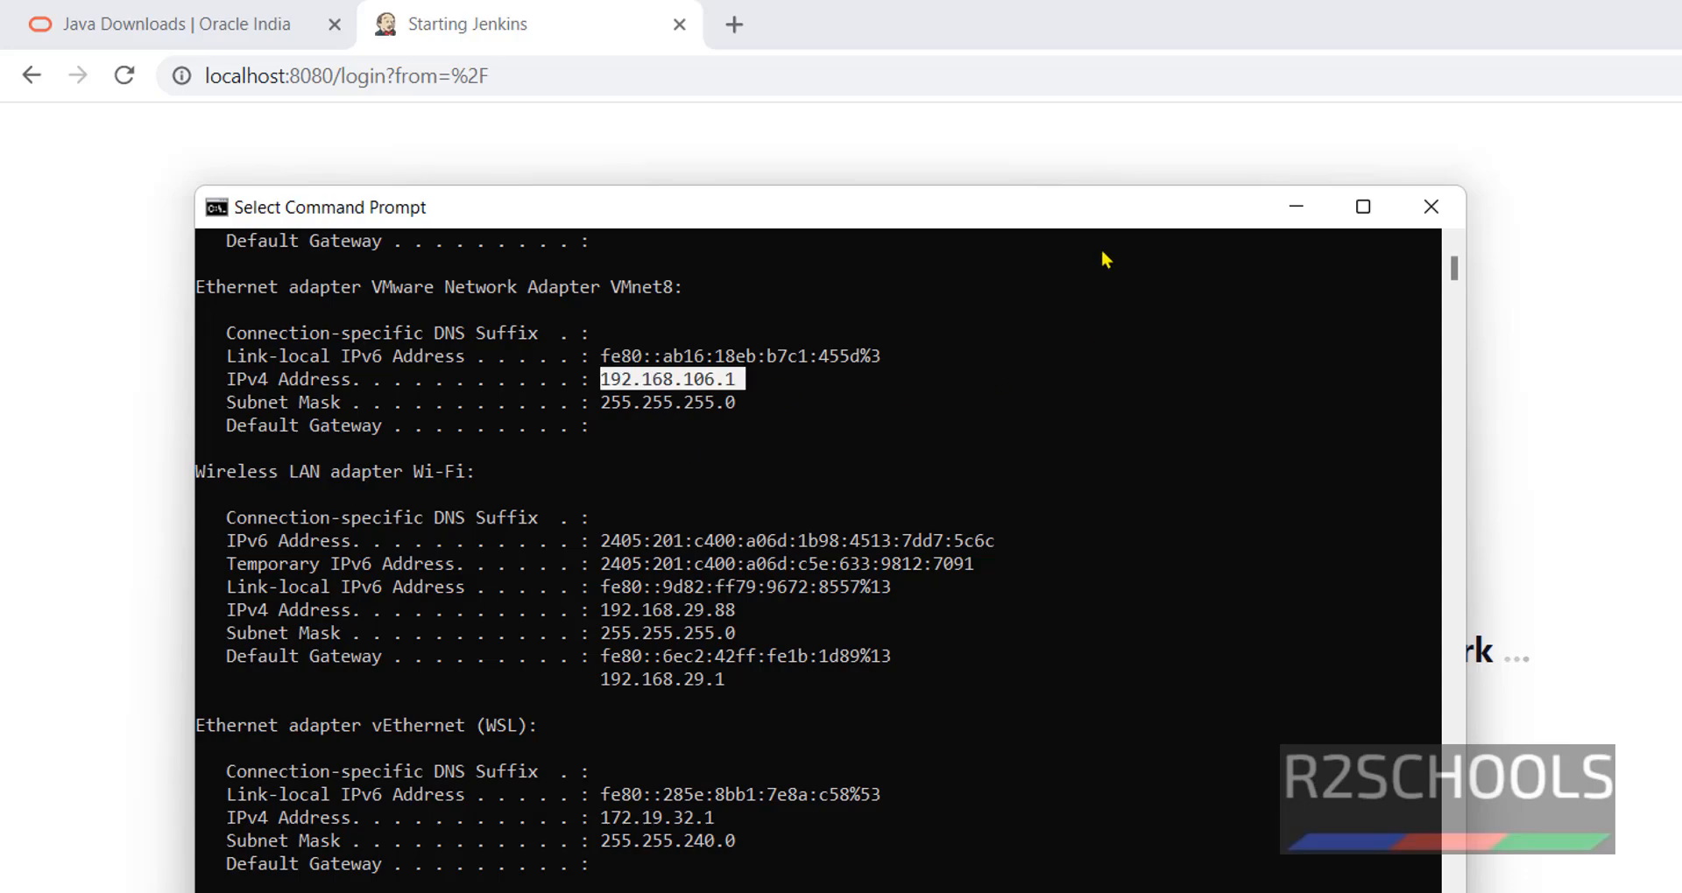
left_click(922, 165)
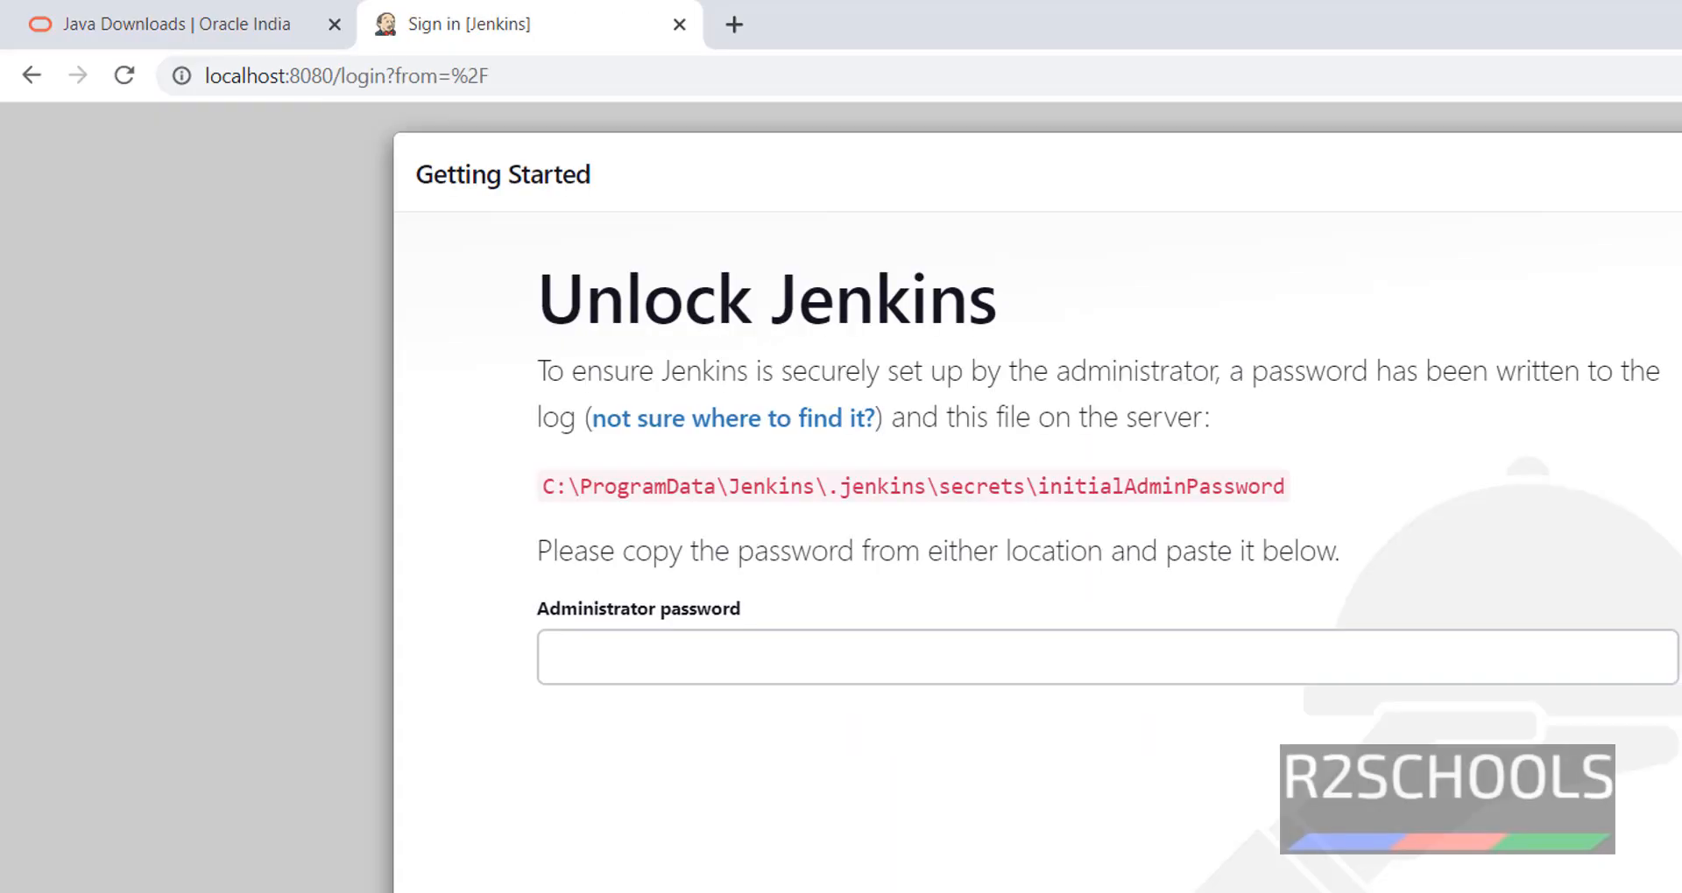
- Copy the secrets folder path from the Unlock Jenkins page and launch File Explorer with Win+E
left_click(636, 665)
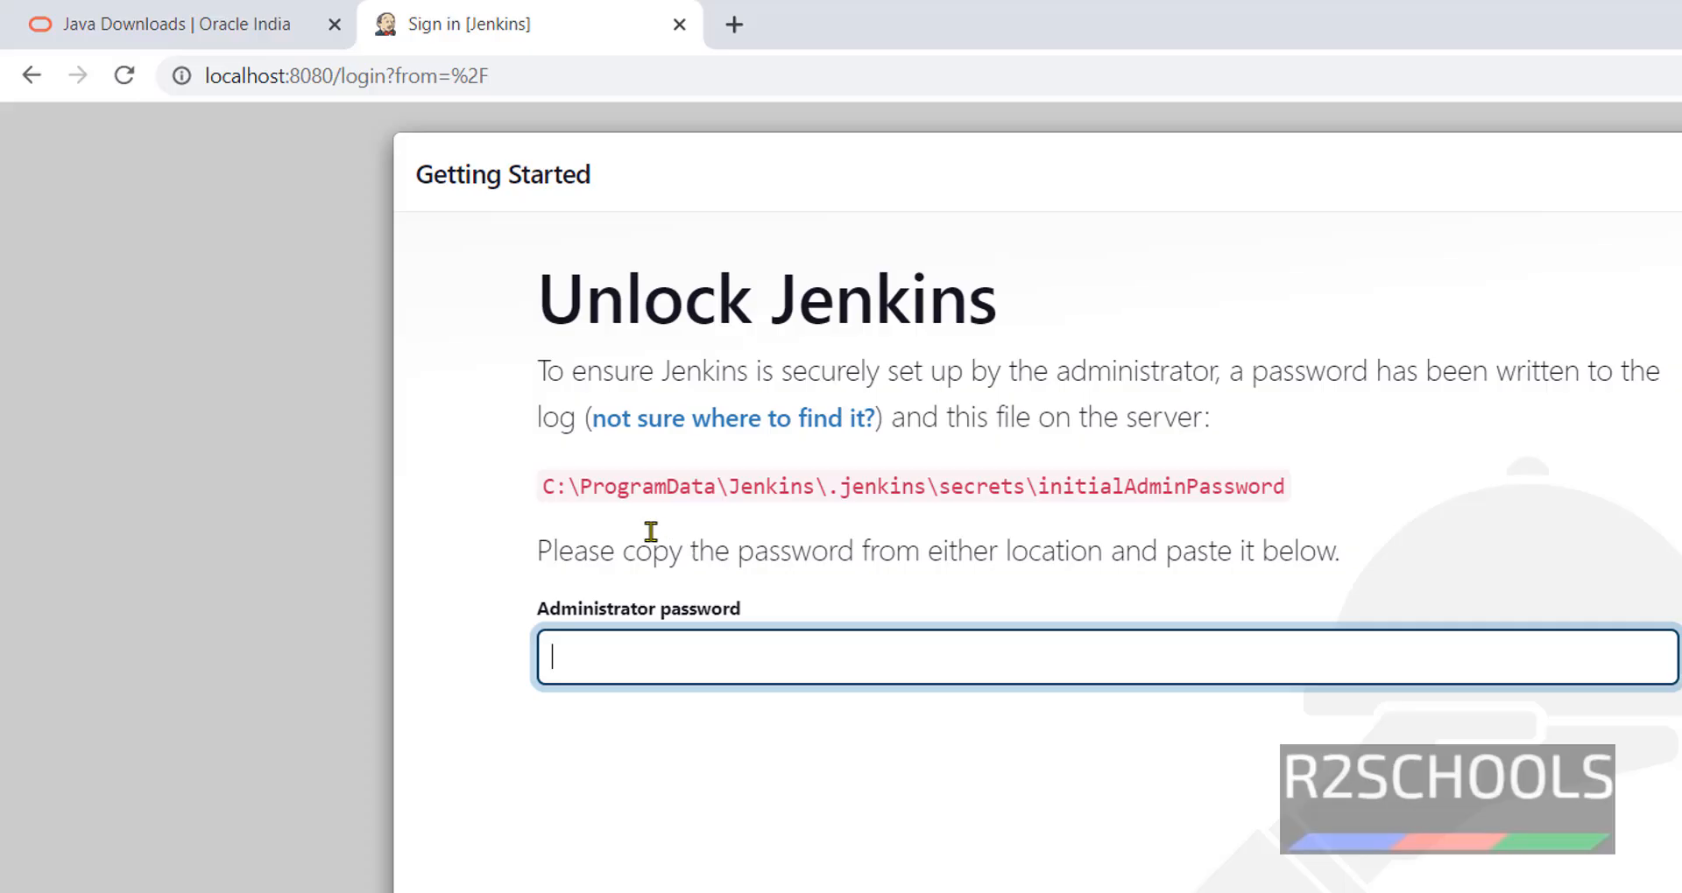
left_click_drag(544, 486, 1037, 484)
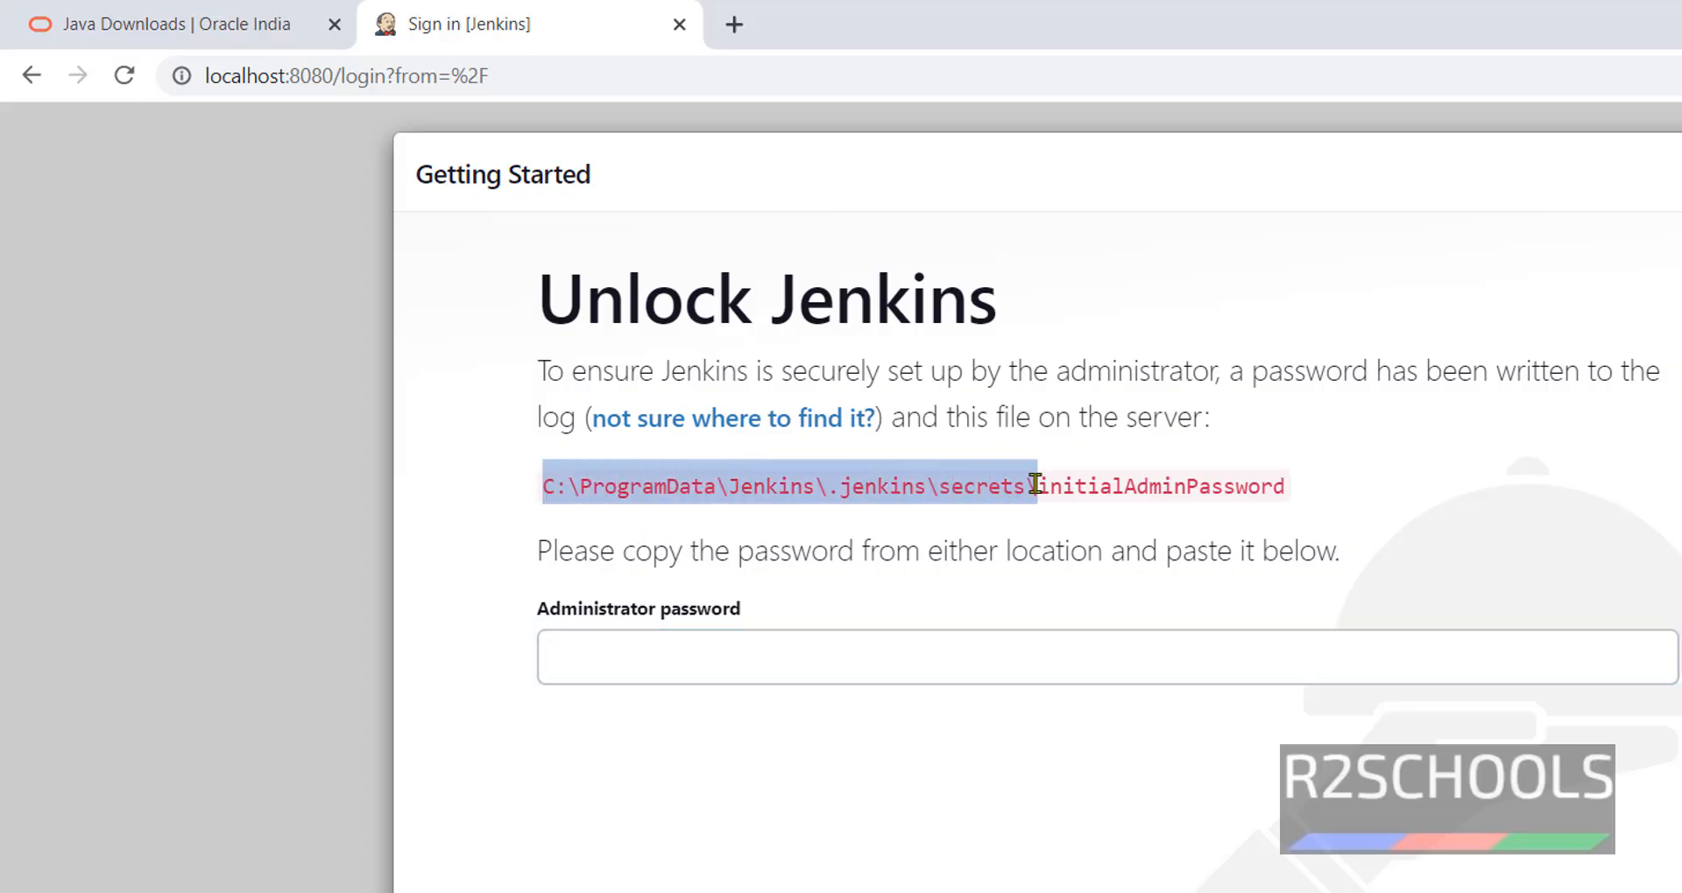
right_click(970, 484)
left_click(1022, 516)
key("super+e")
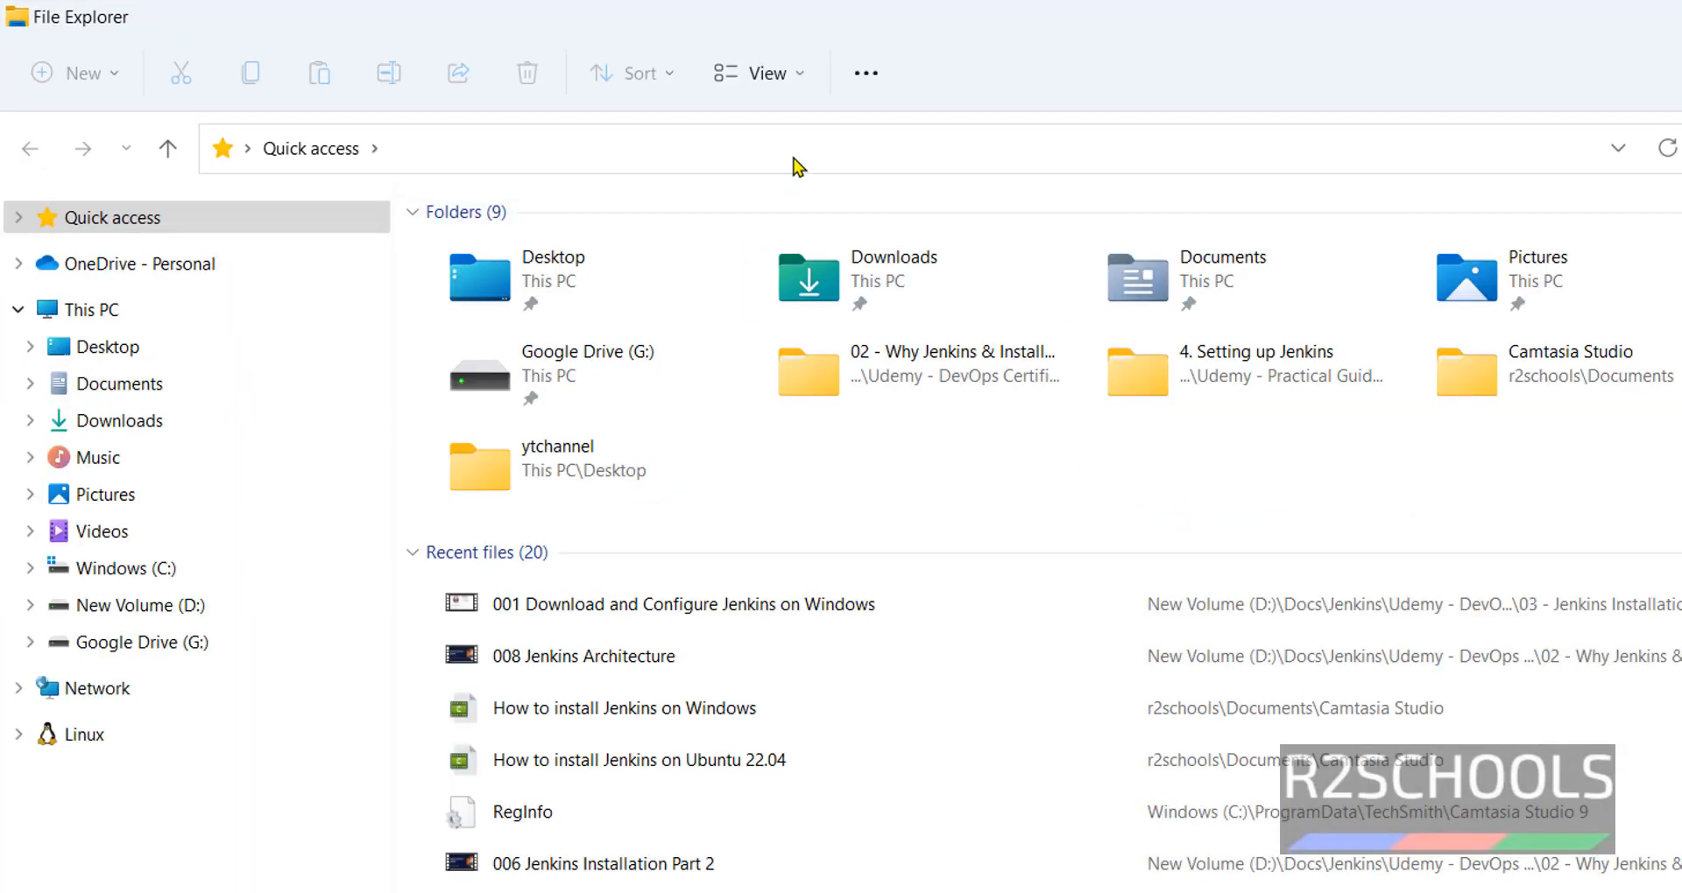
- Go to the secrets folder and open initialAdminPassword in Notepad
left_click(796, 164)
key("ctrl+v")
key("Return")
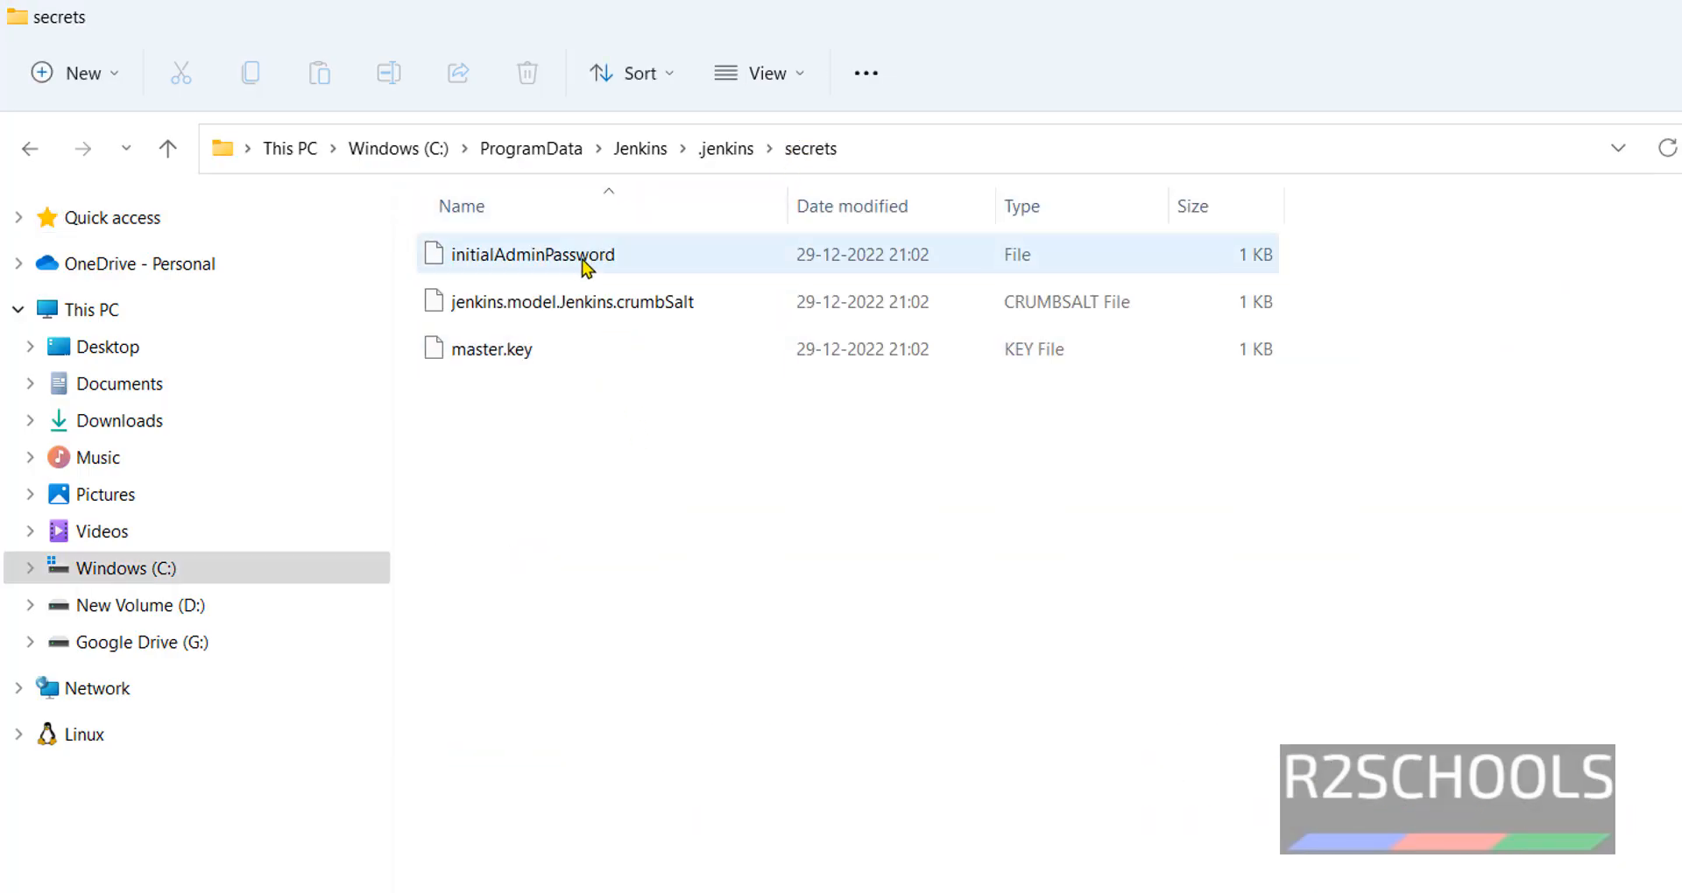
left_click(551, 261)
right_click(552, 261)
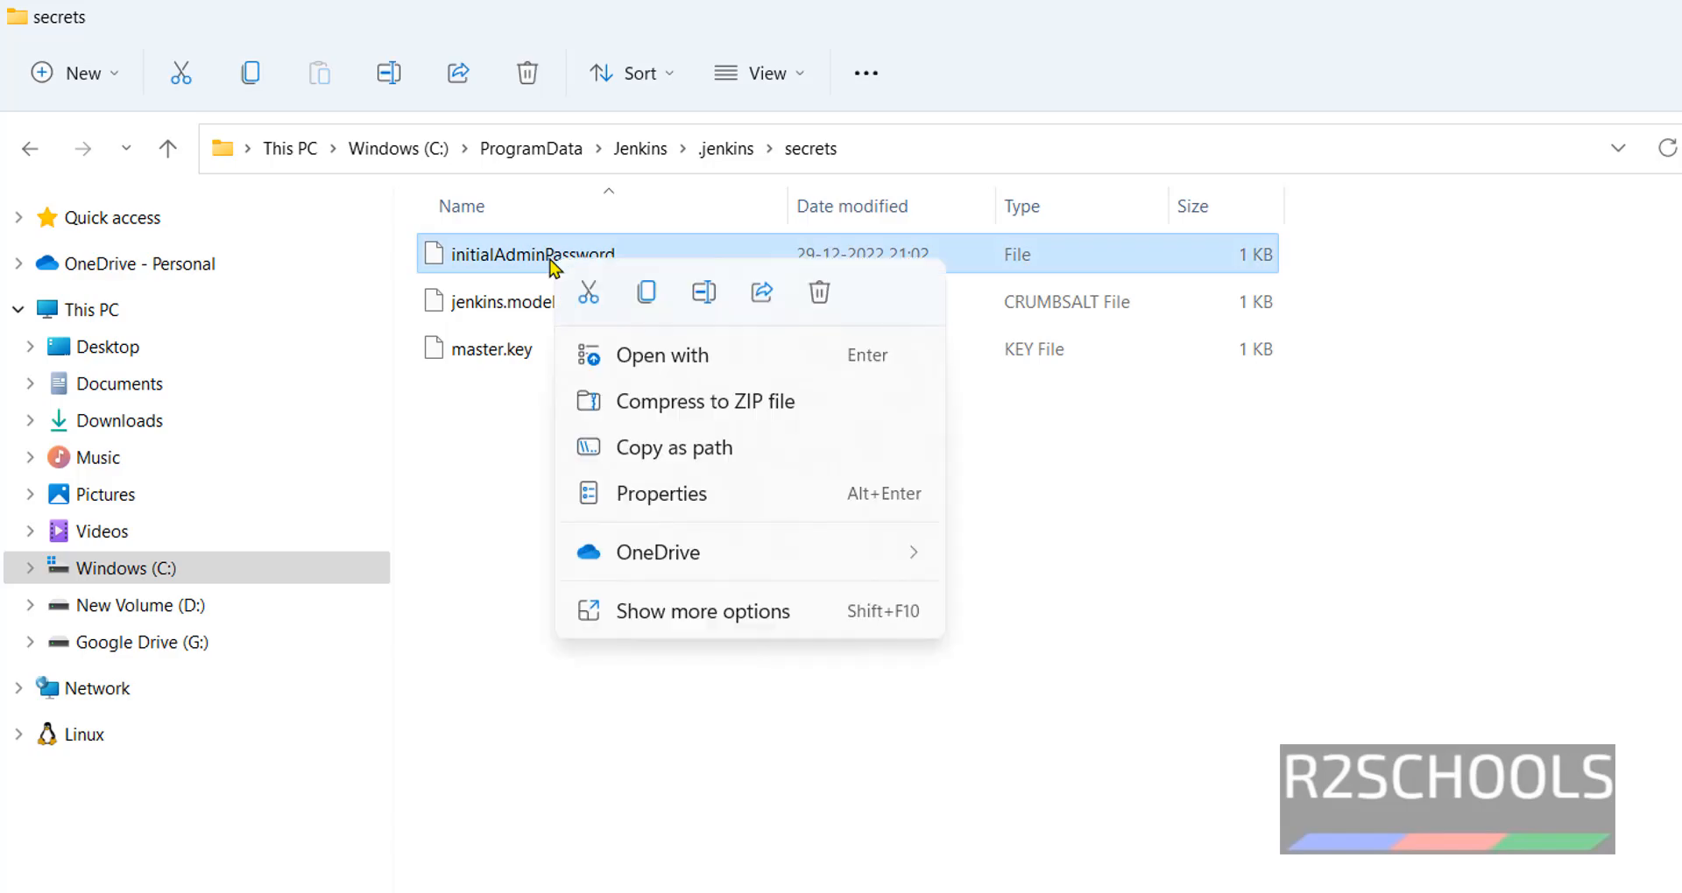
left_click(668, 357)
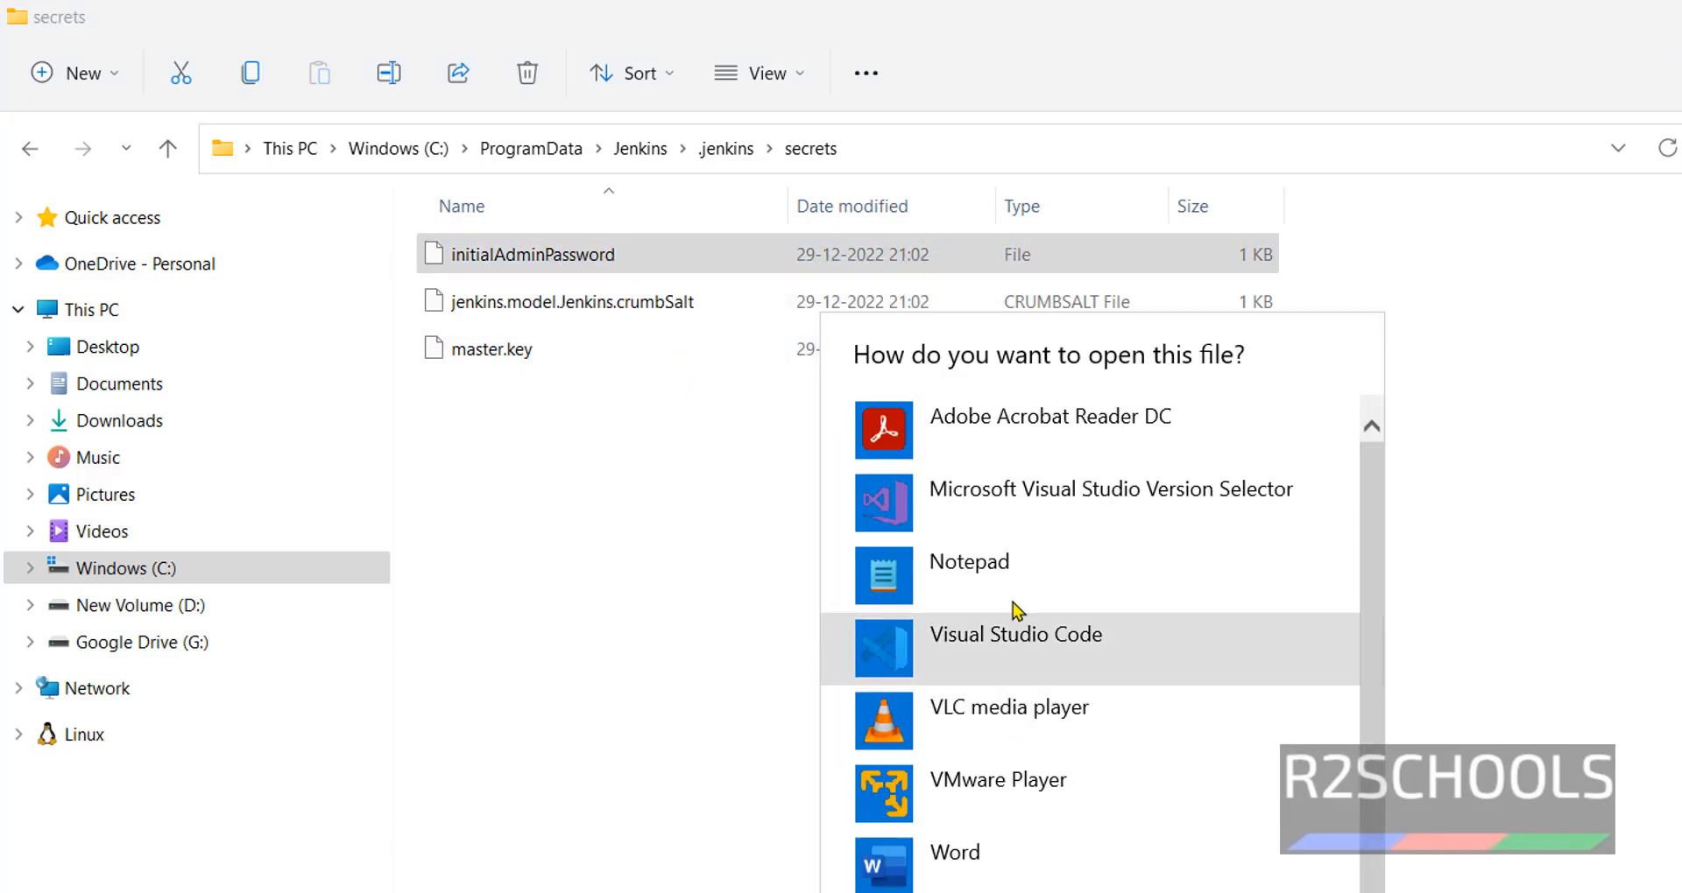
left_click(1013, 603)
left_click(1244, 892)
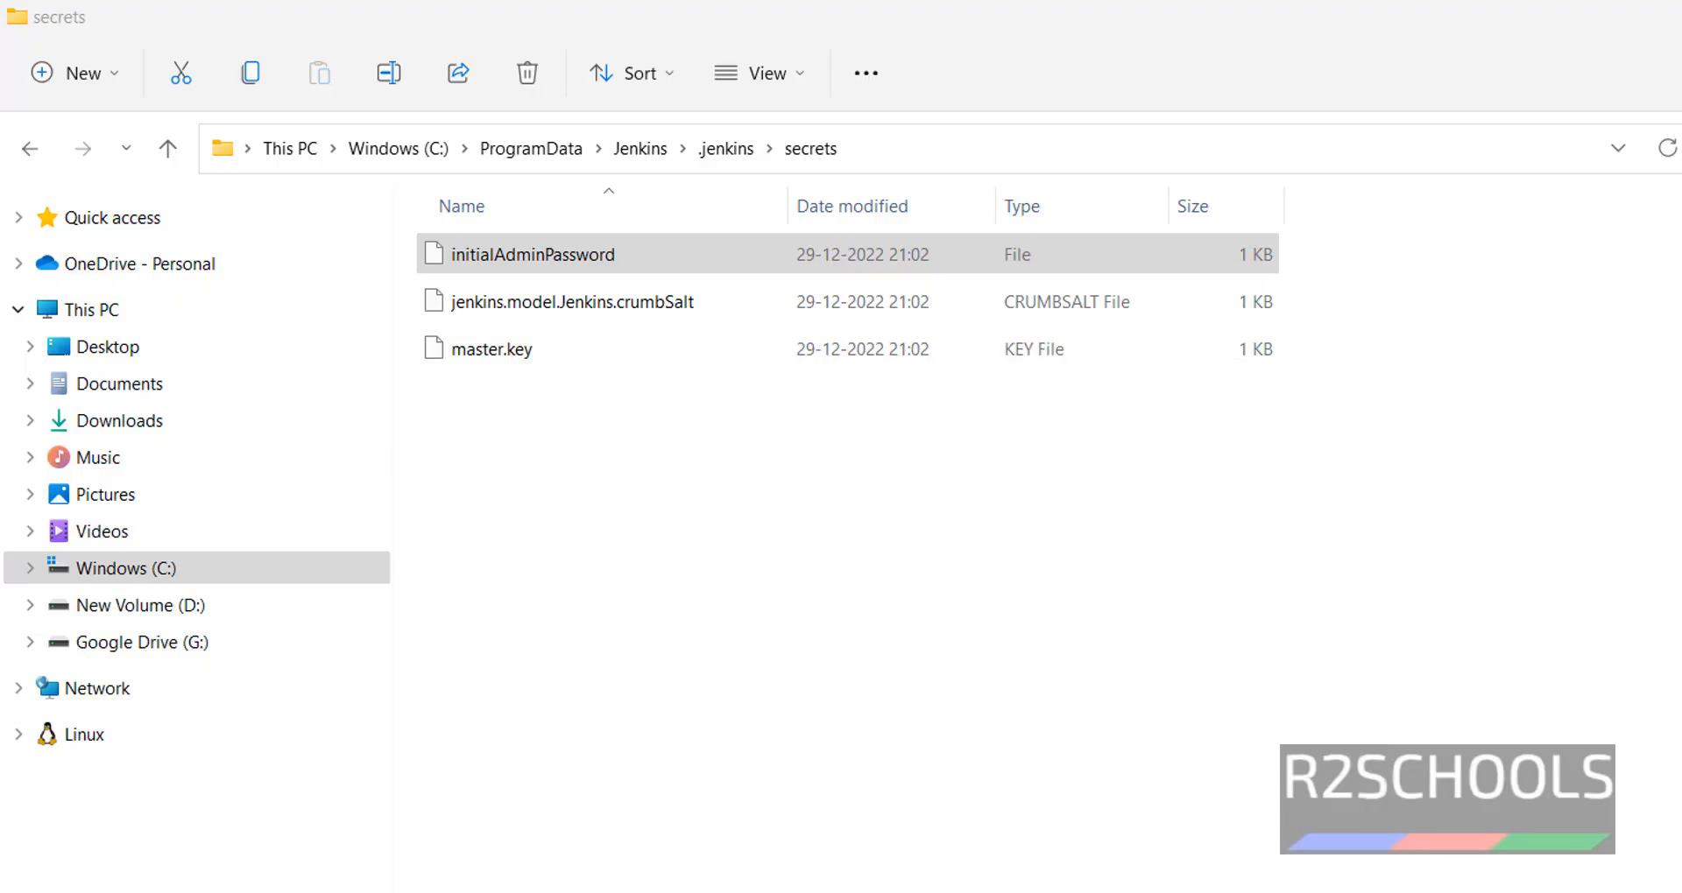
- Paste the copied key into Administrator password, continue, and decline saving it in Chrome
left_click_drag(744, 444, 309, 439)
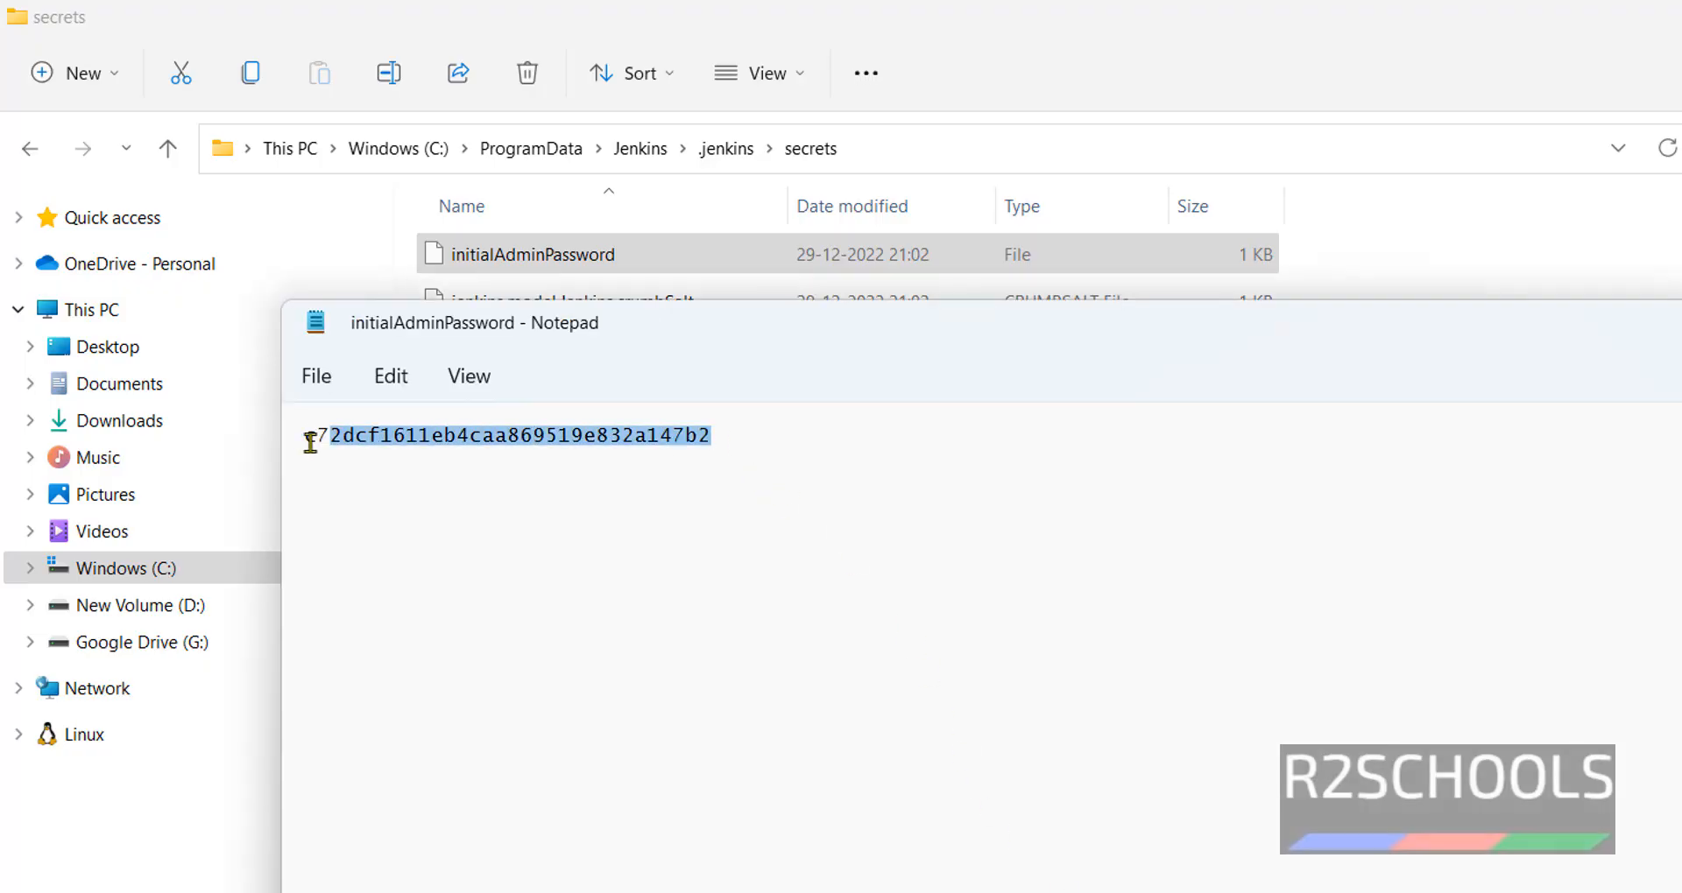
right_click(353, 436)
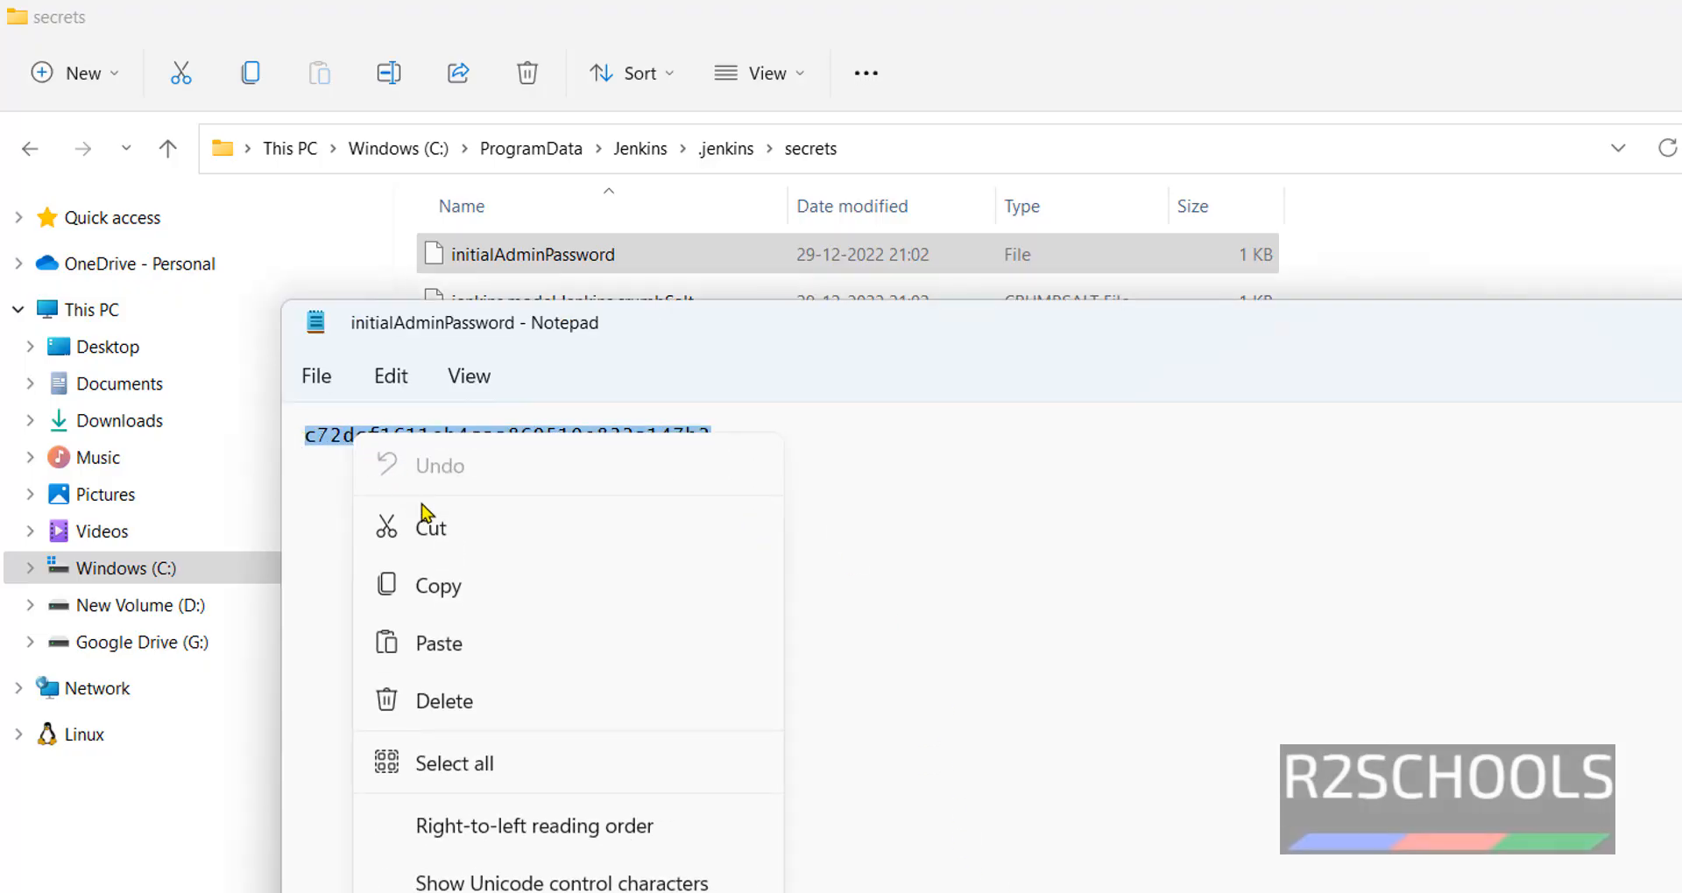
left_click(443, 586)
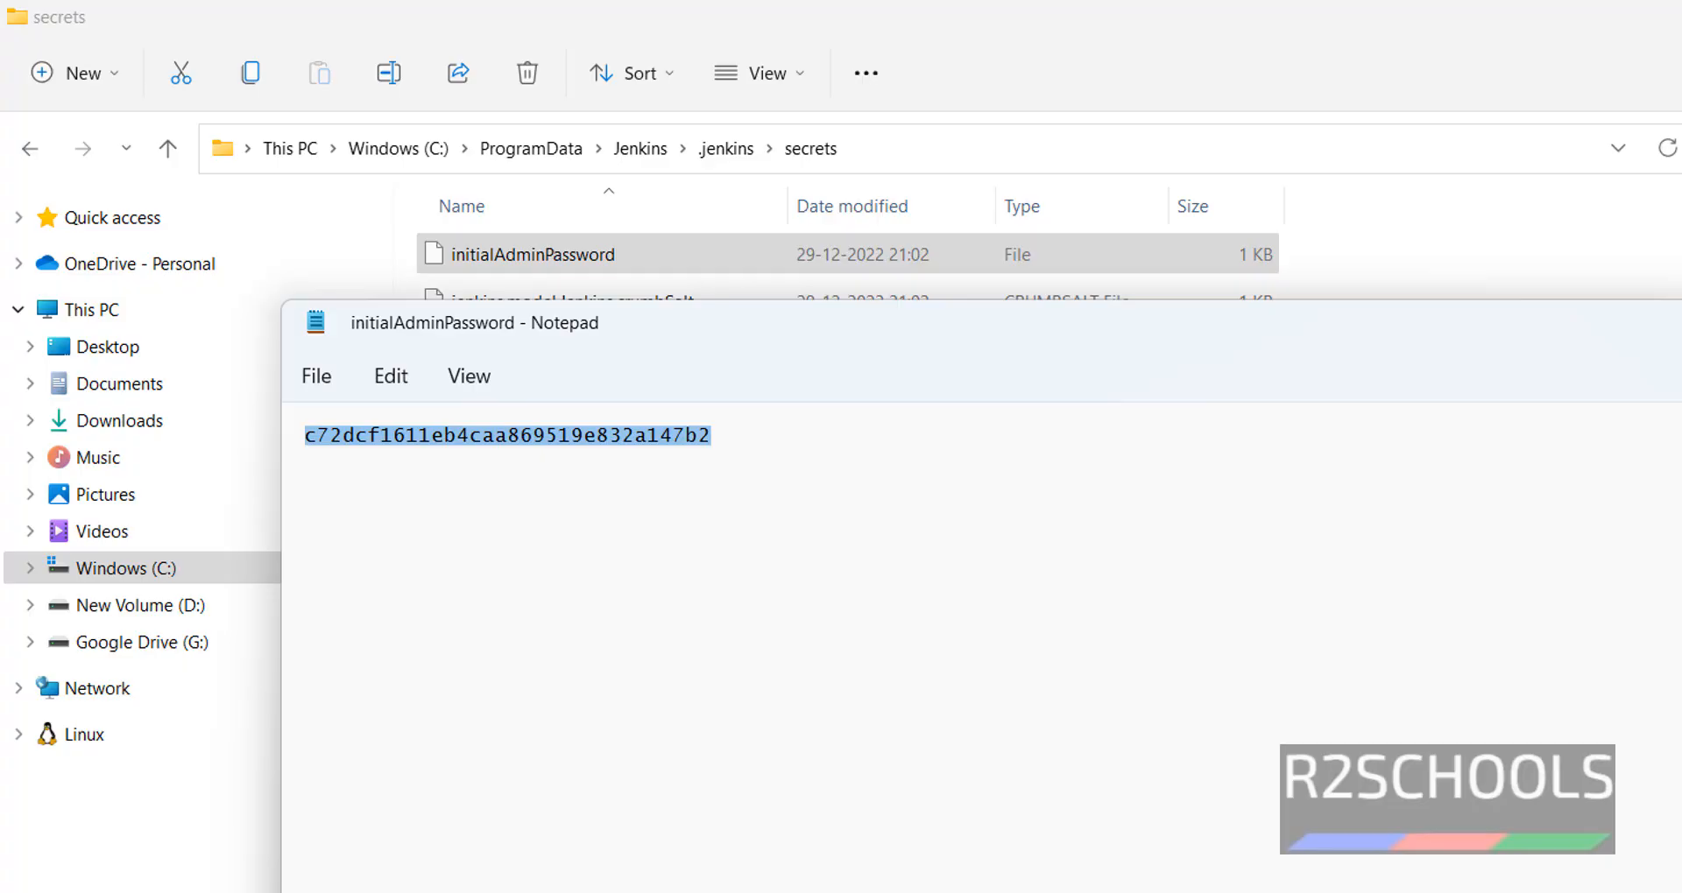
key("alt+Tab")
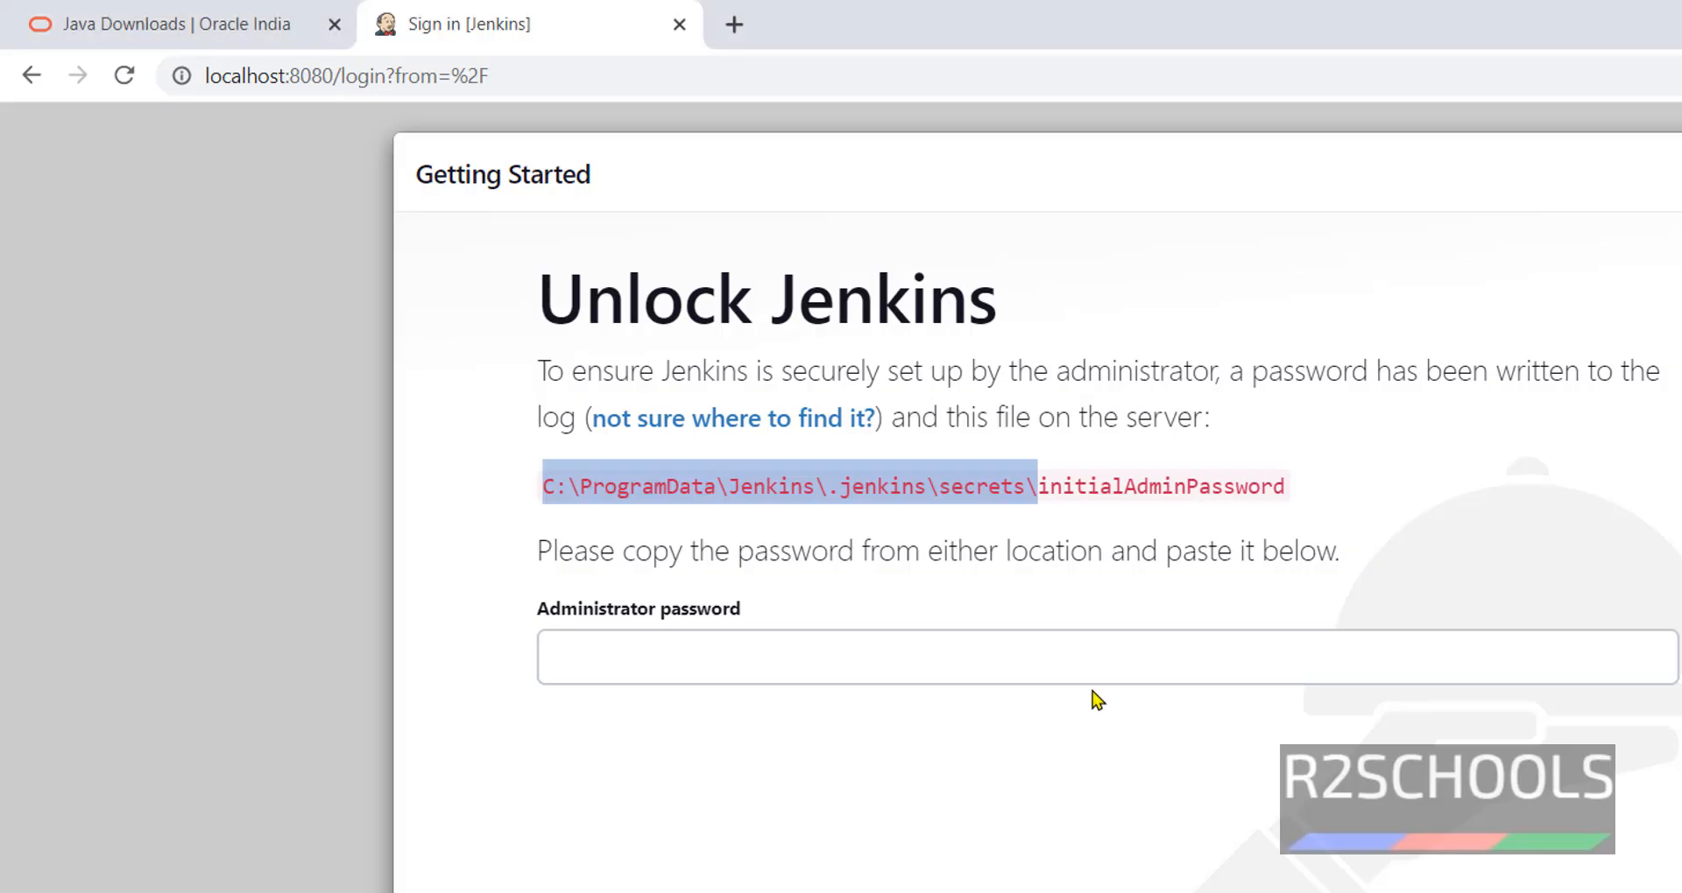
left_click(1089, 669)
key("ctrl+v")
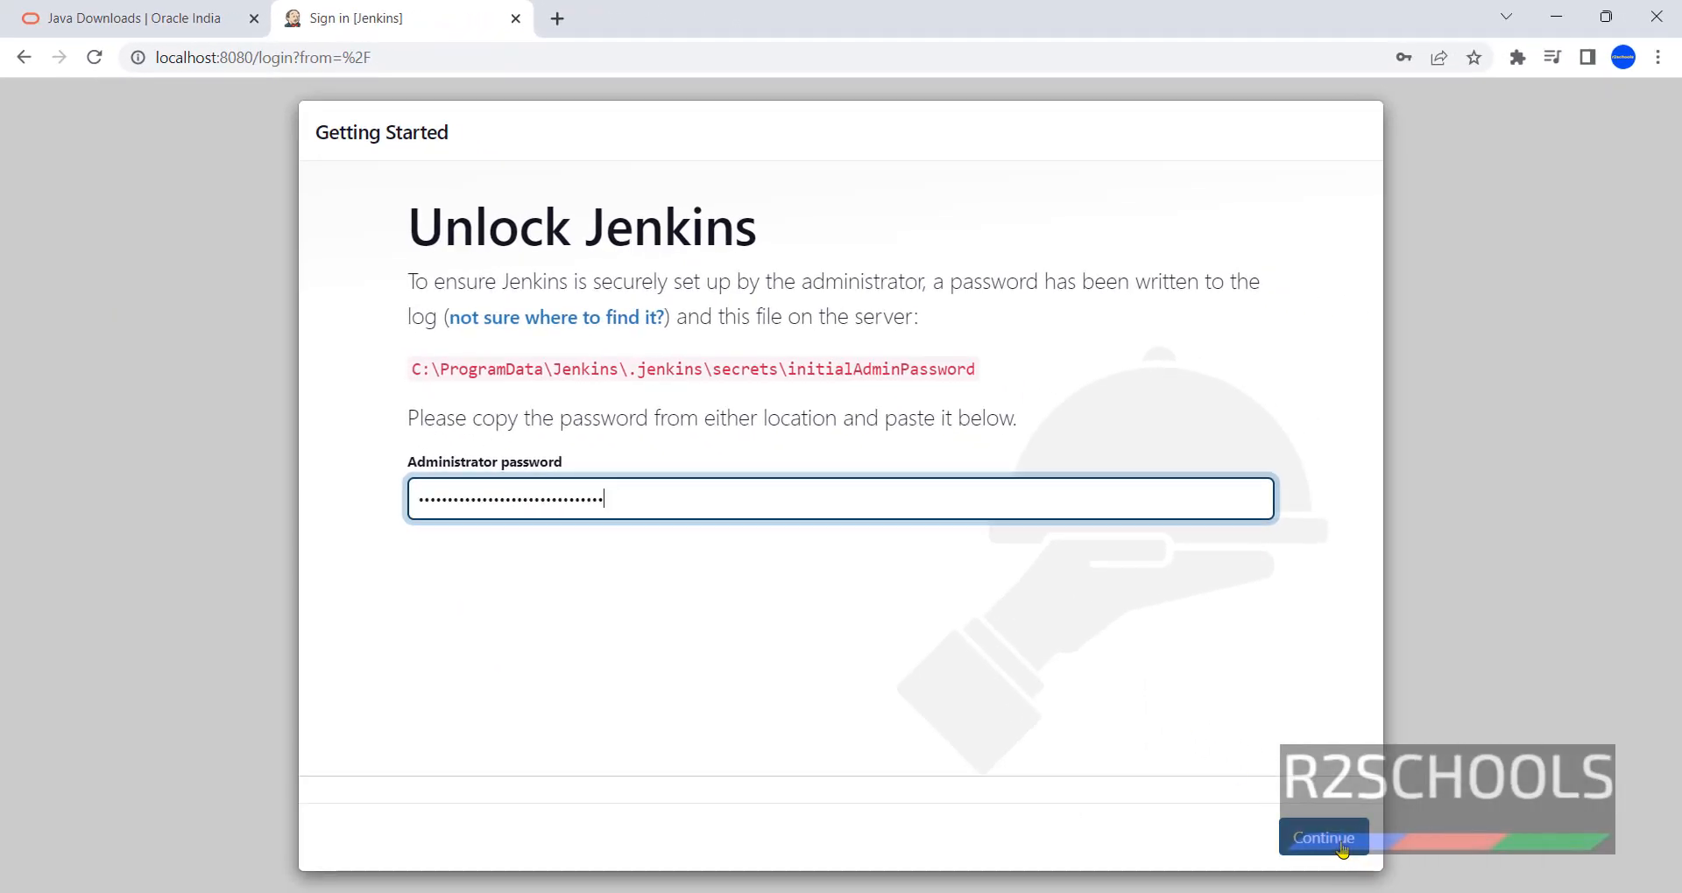
left_click(1340, 842)
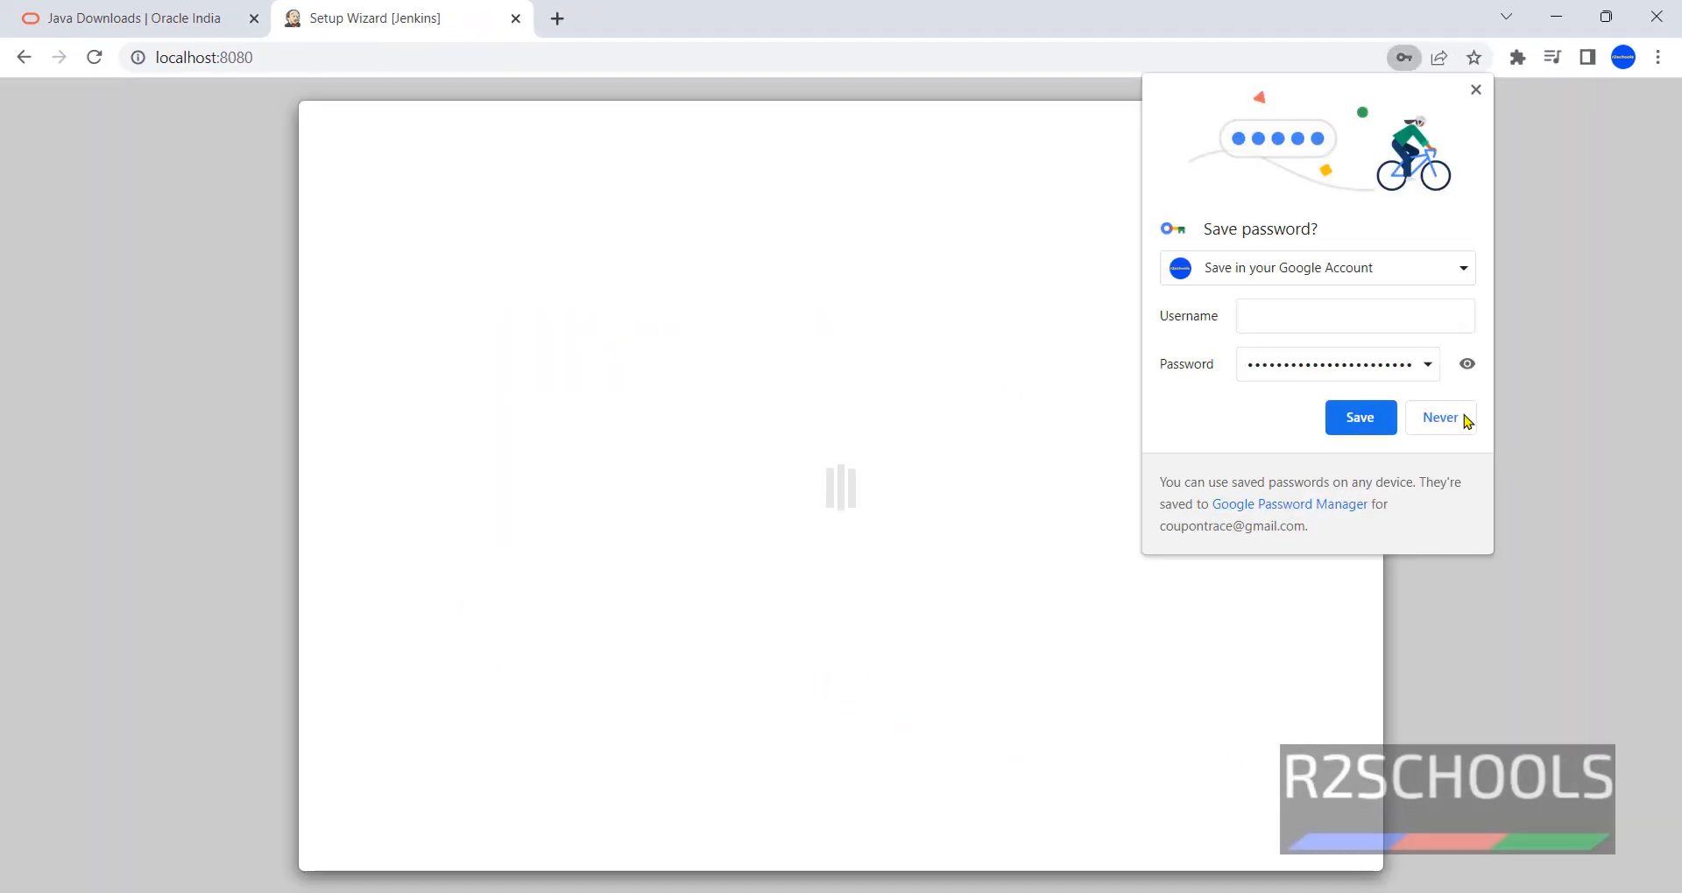
left_click(1465, 419)
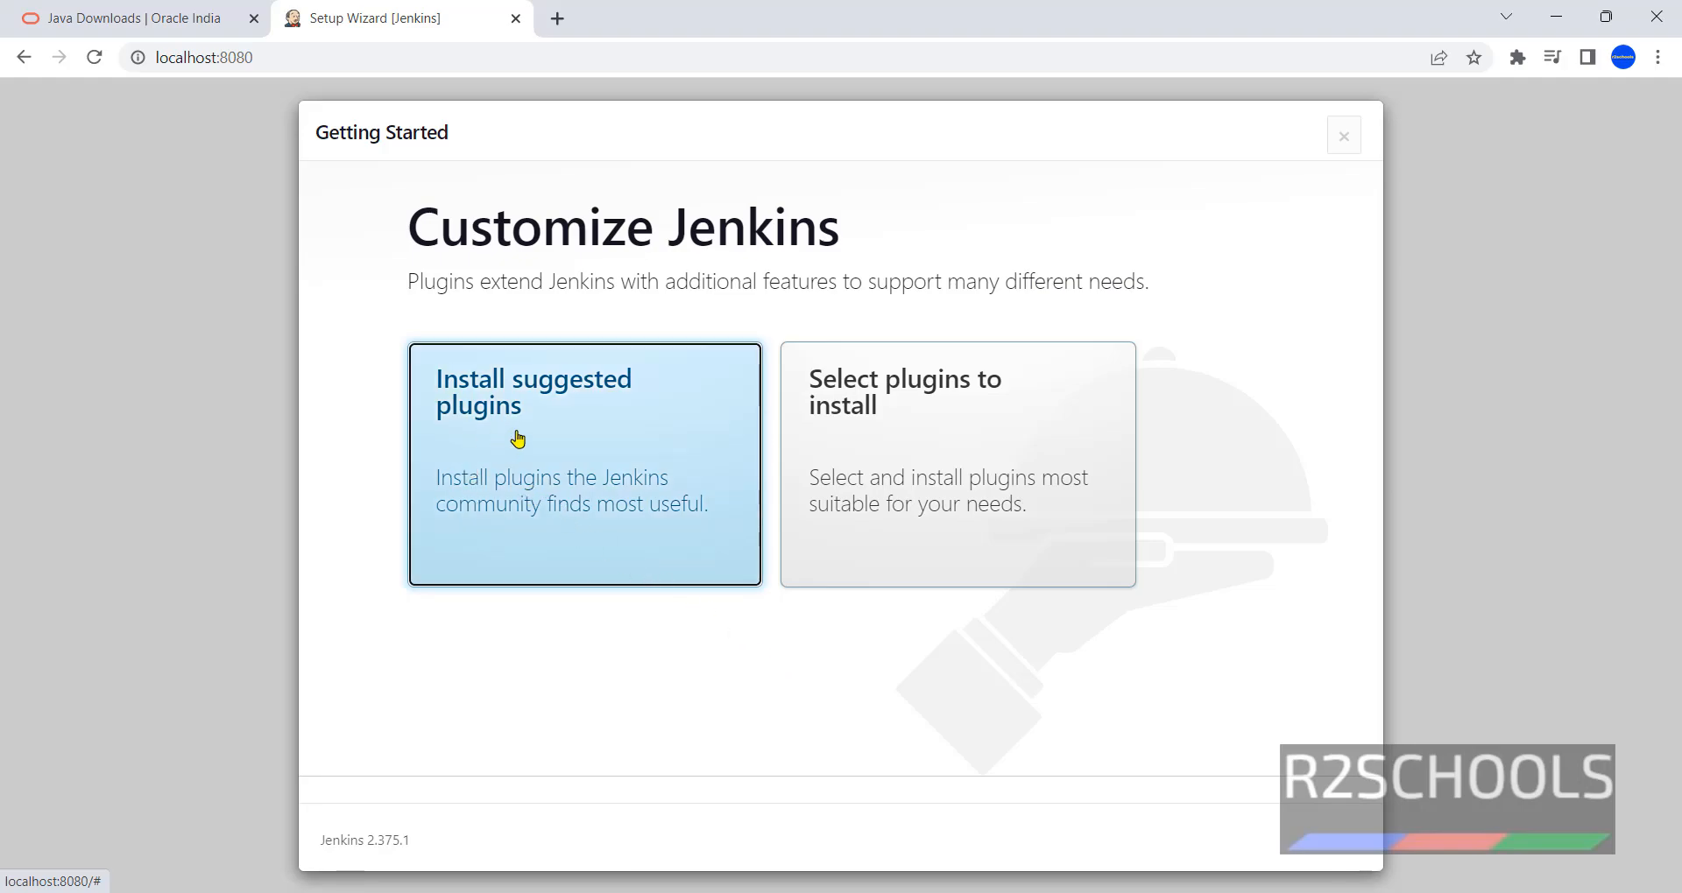
- Choose Install suggested plugins and let the plugin installation complete
left_click(565, 462)
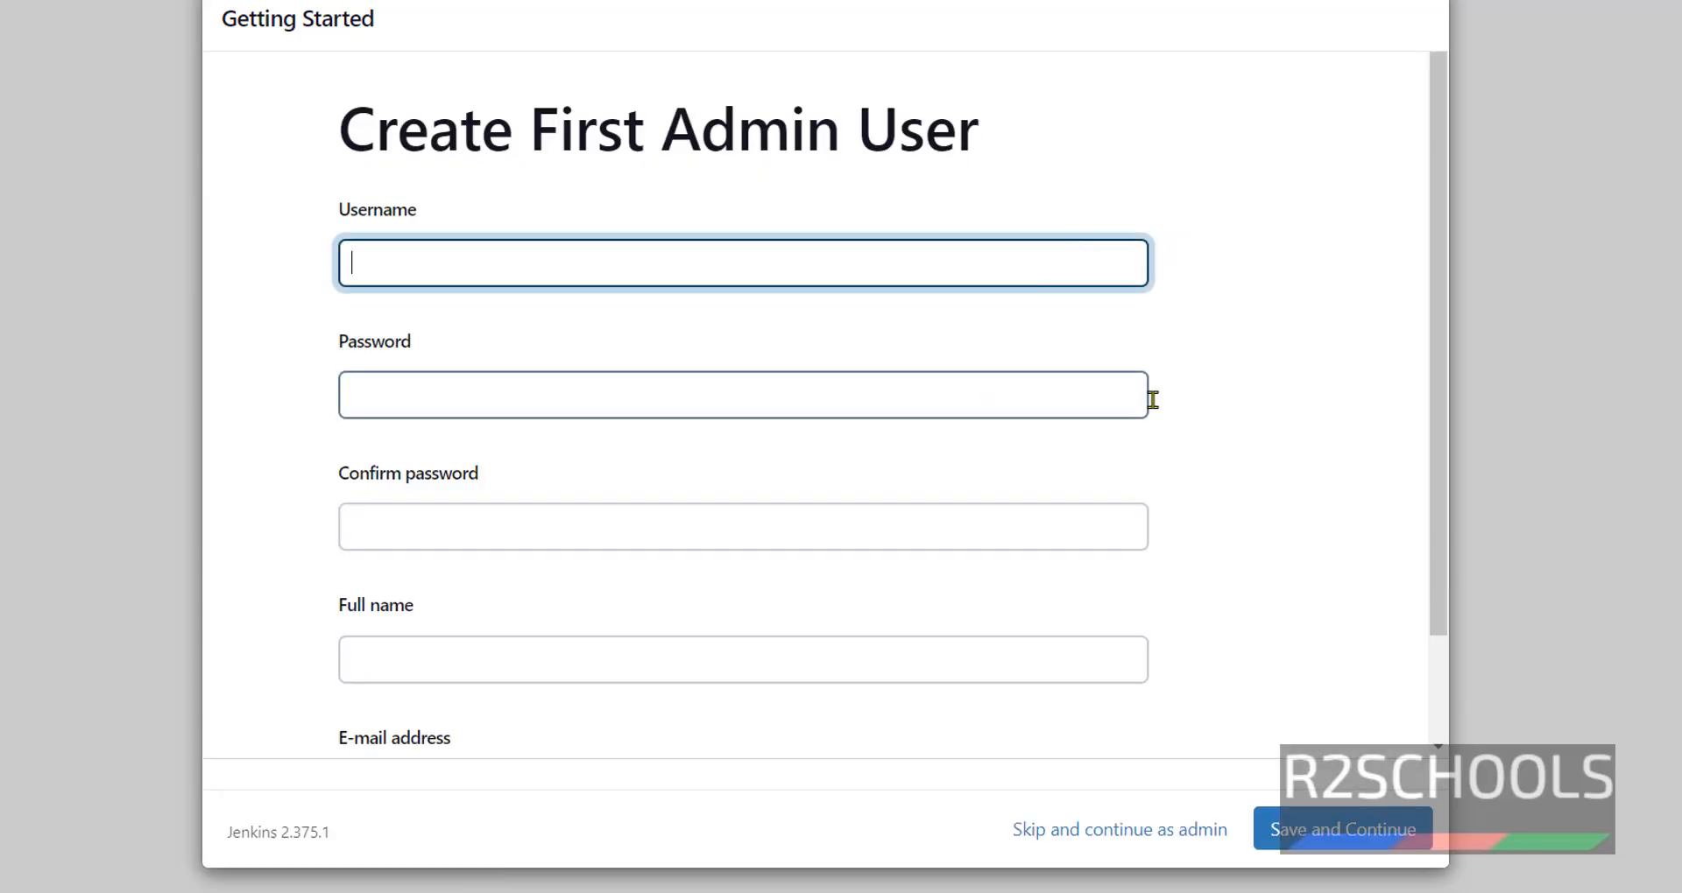
- Enter username jadmin and type the admin password in both password fields
scroll(1213, 429, "down", 2)
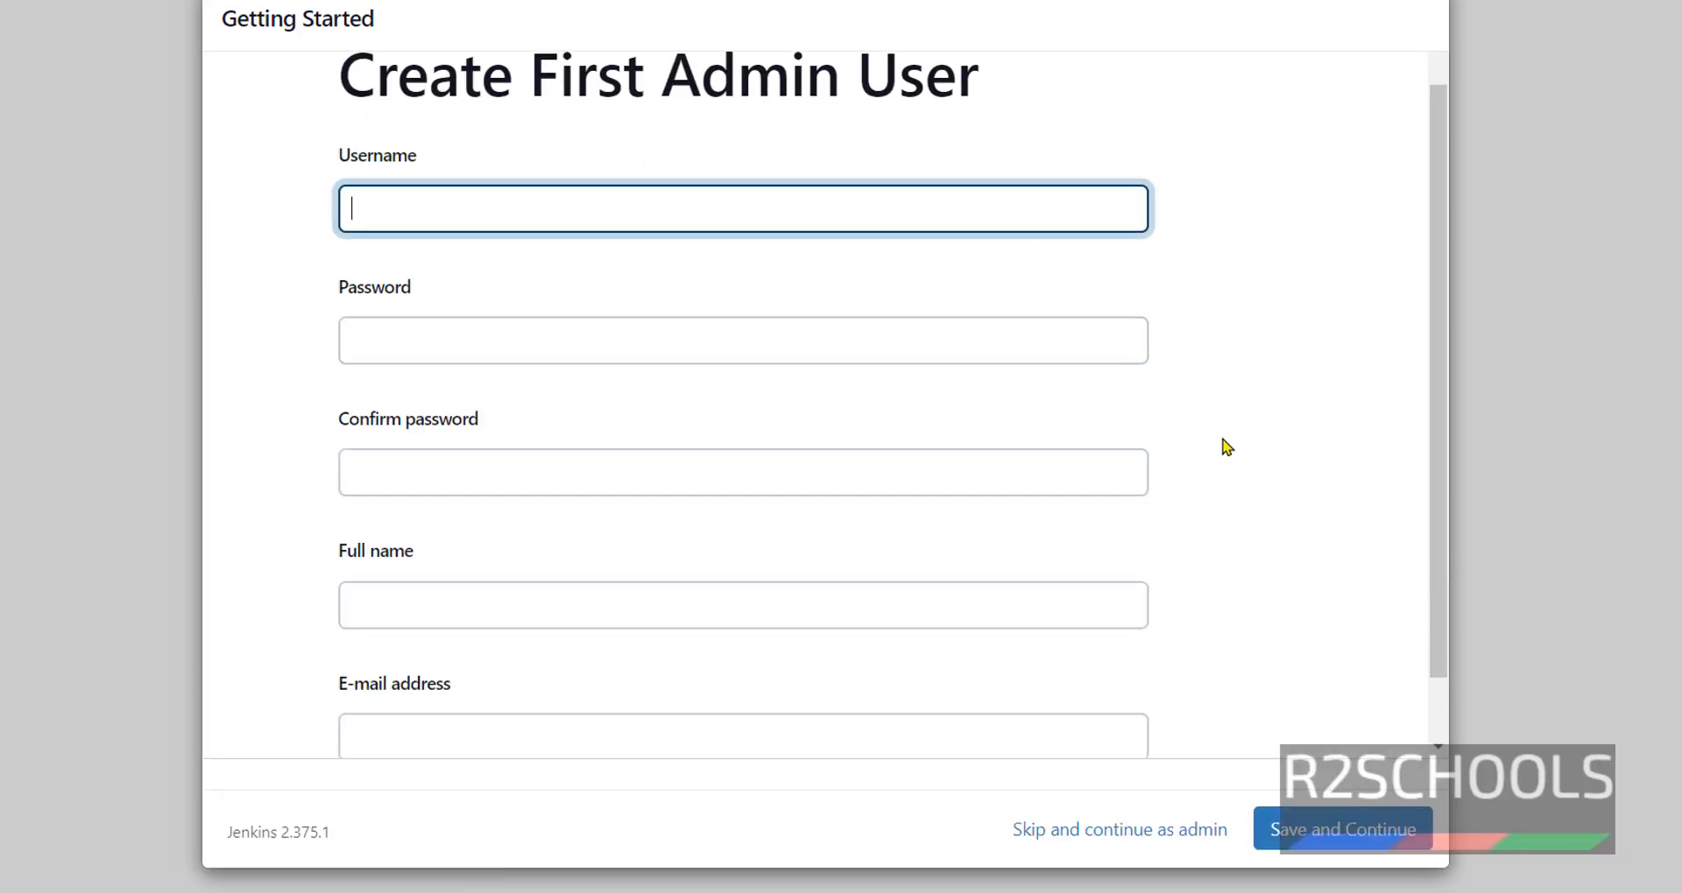
scroll(1224, 452, "up", 2)
left_click(876, 264)
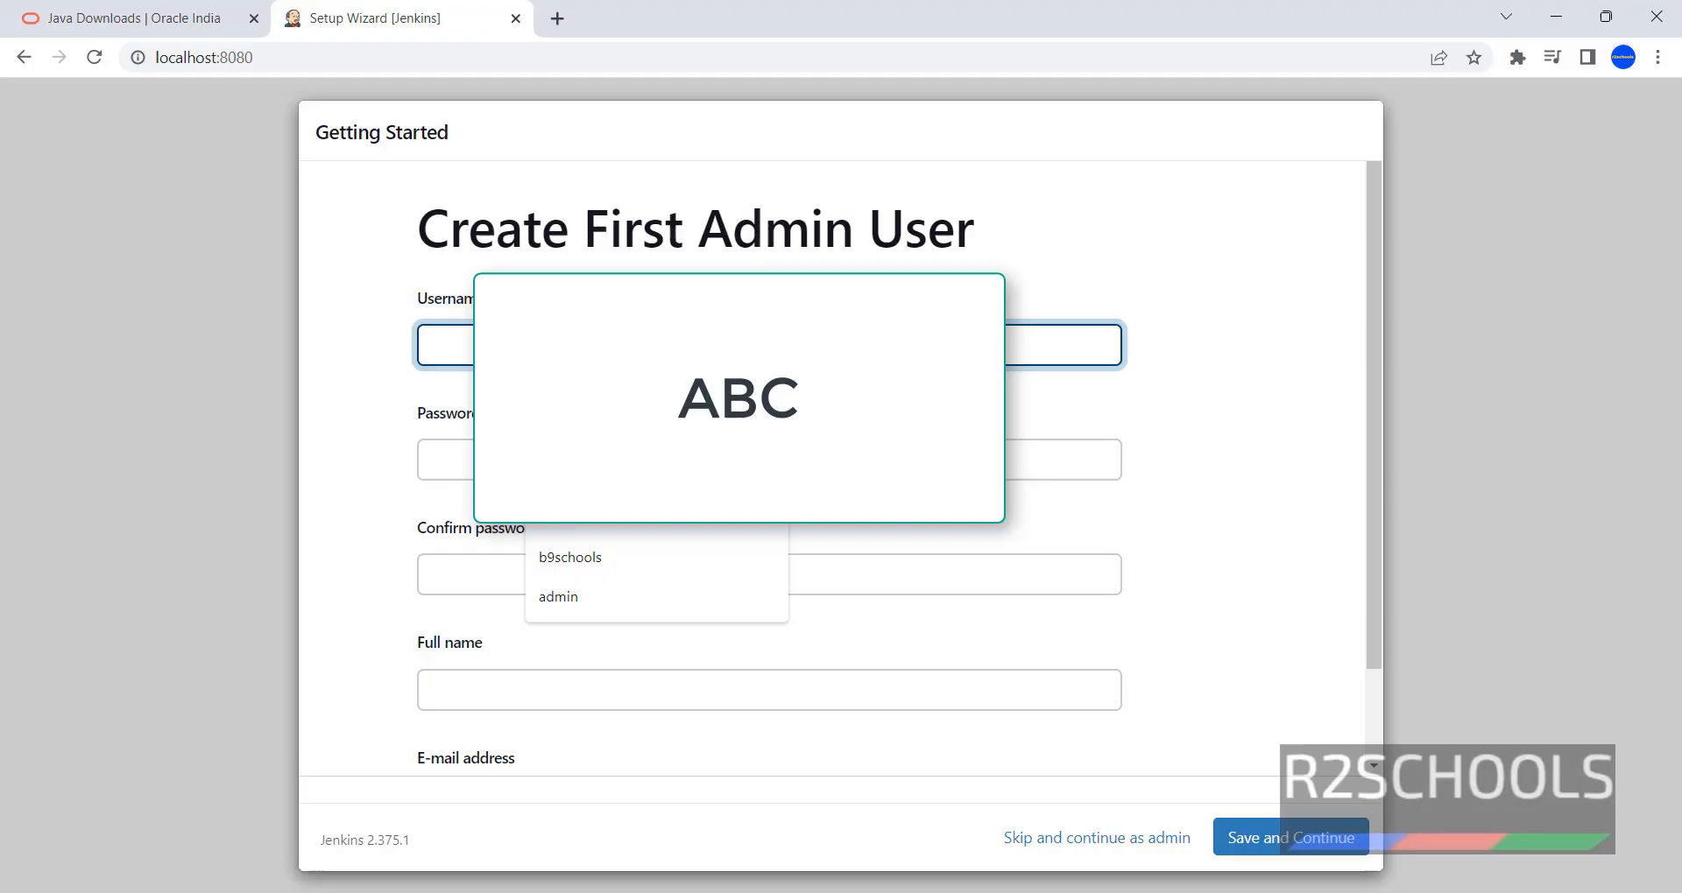
left_click(1105, 245)
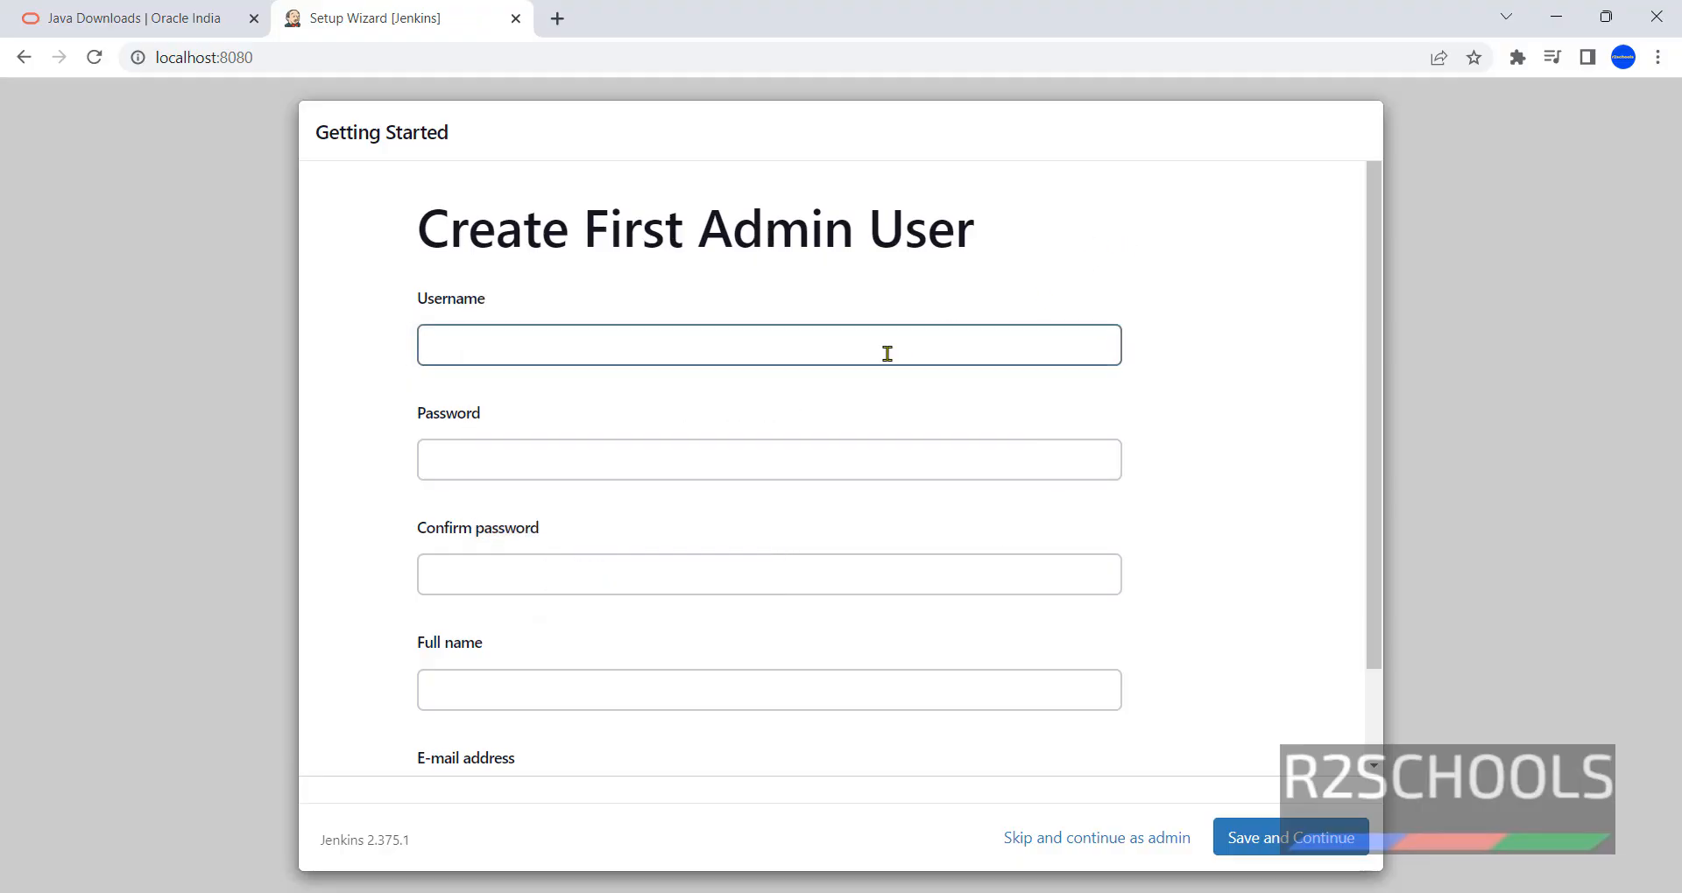
left_click(1031, 354)
type("jadmin")
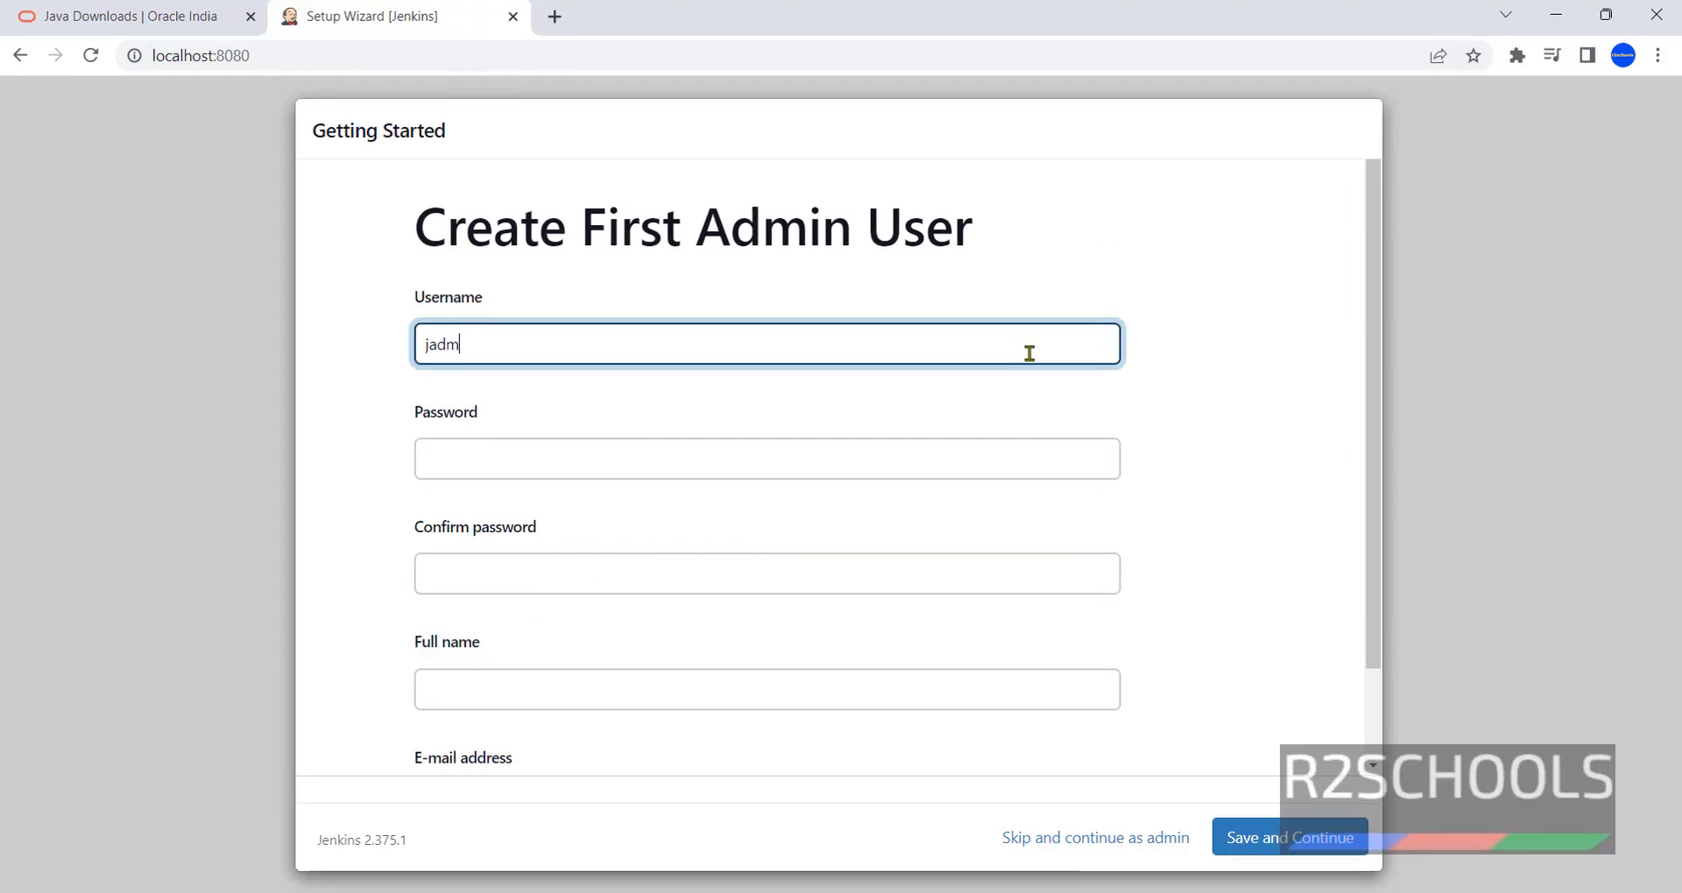
key("Tab")
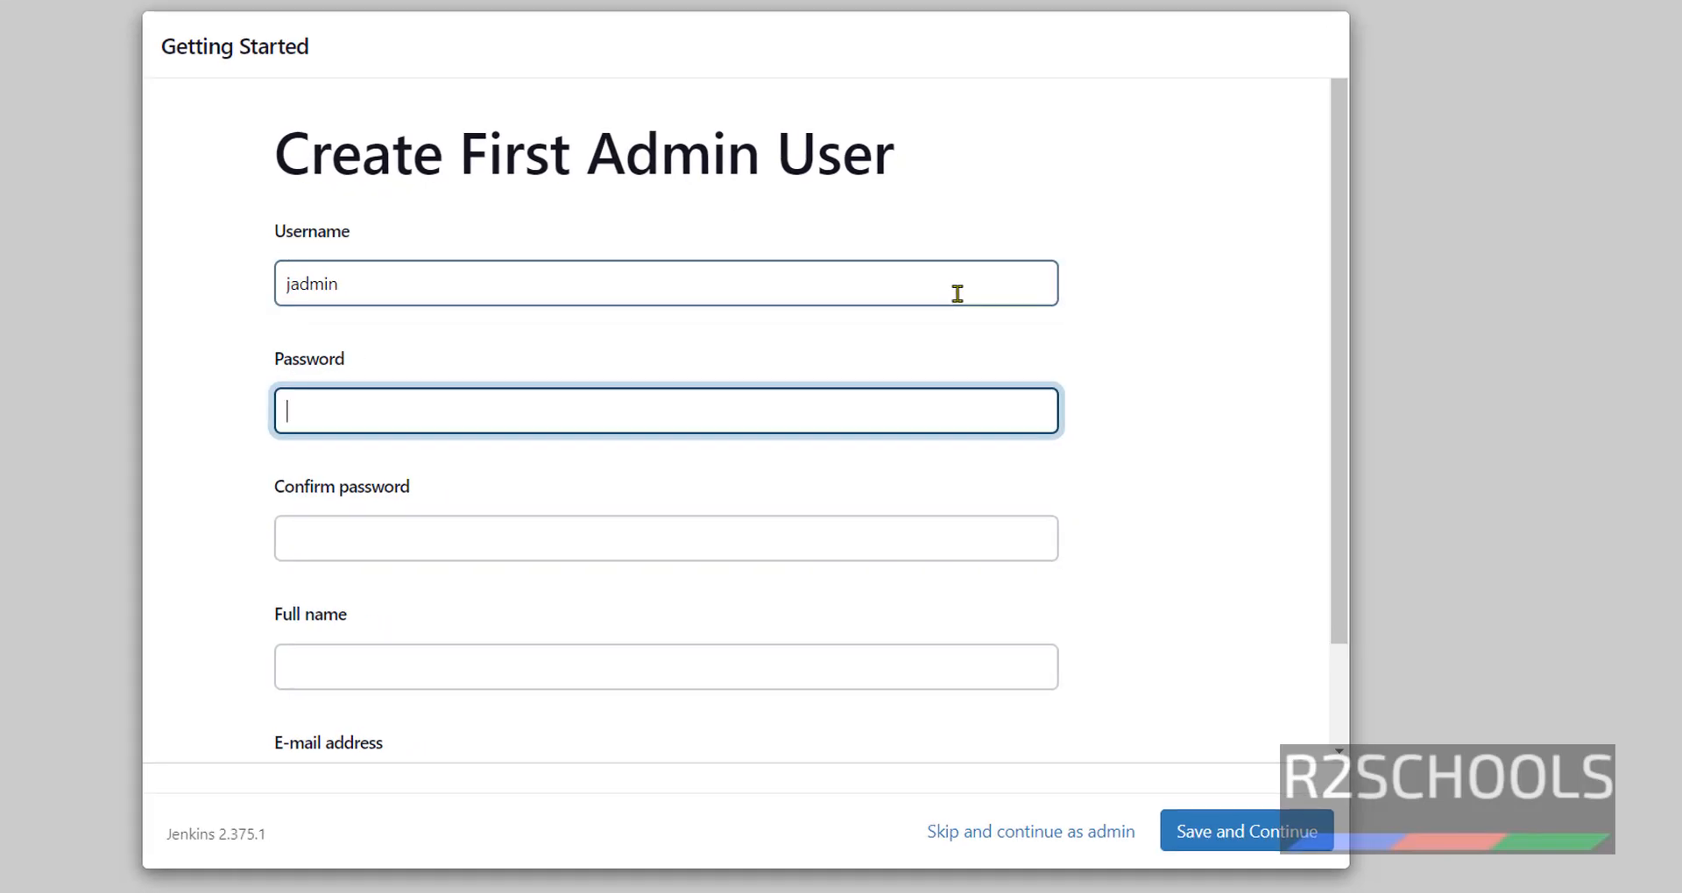
type("••••••••••")
key("BackSpace")
key("BackSpace")
key("BackSpace")
key("BackSpace")
key("BackSpace")
key("BackSpace")
key("BackSpace")
key("BackSpace")
key("BackSpace")
key("BackSpace")
key("BackSpace")
type("•••••••••")
key("Tab")
type("•••••••••")
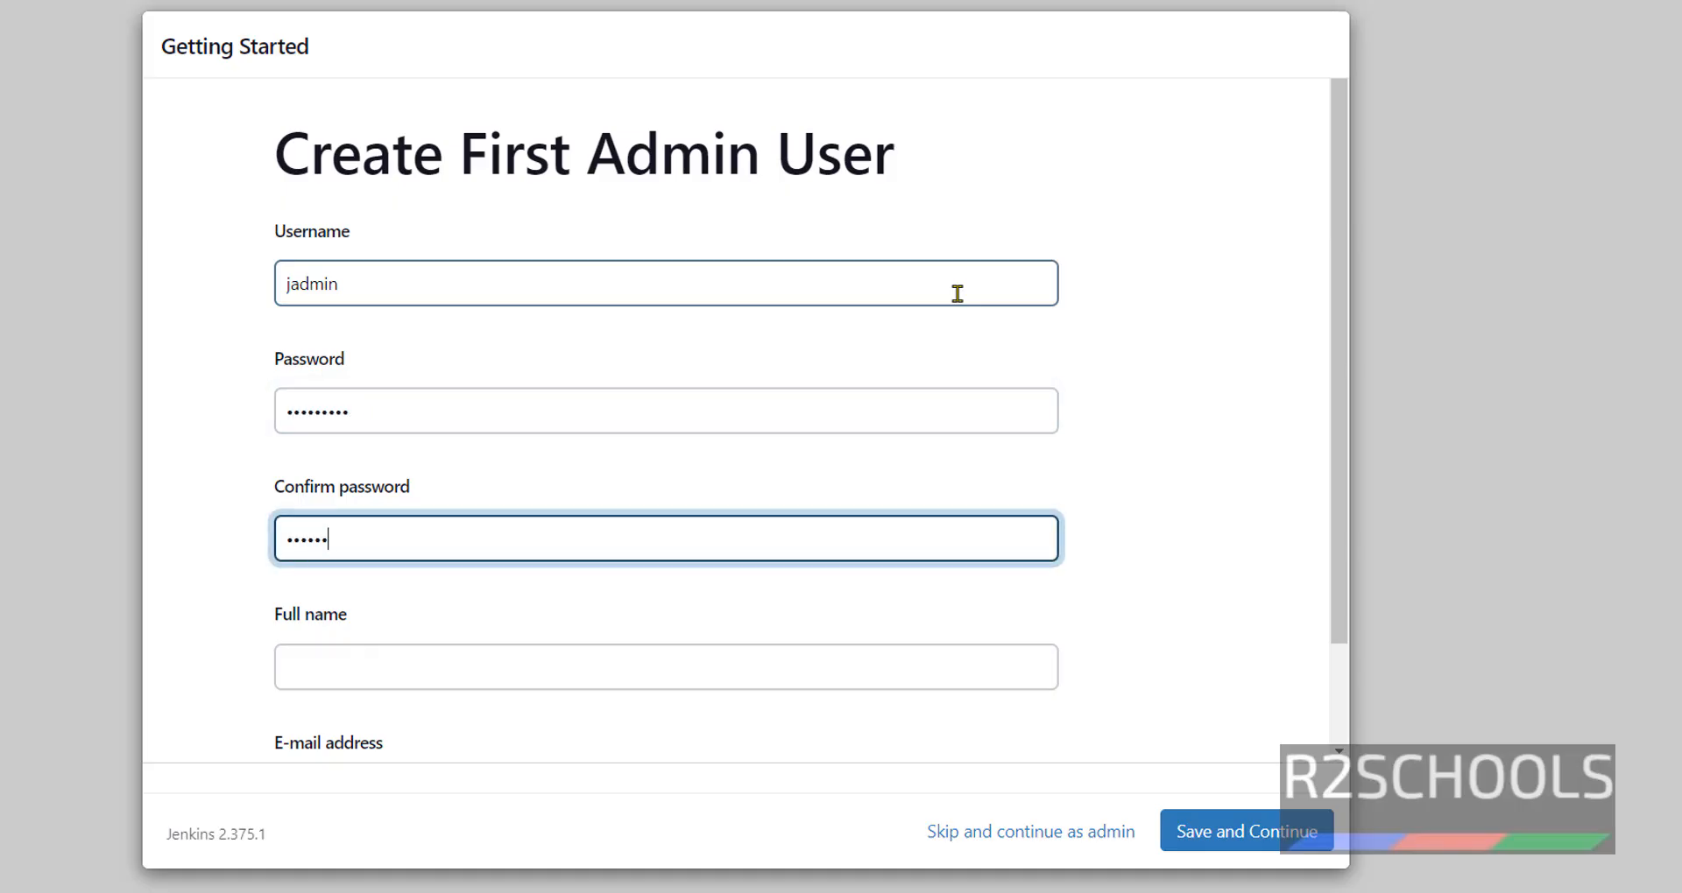
- Fill in the full name and autofilled e-mail address, then save the admin user
scroll(957, 294, "down", 1)
left_click(782, 548)
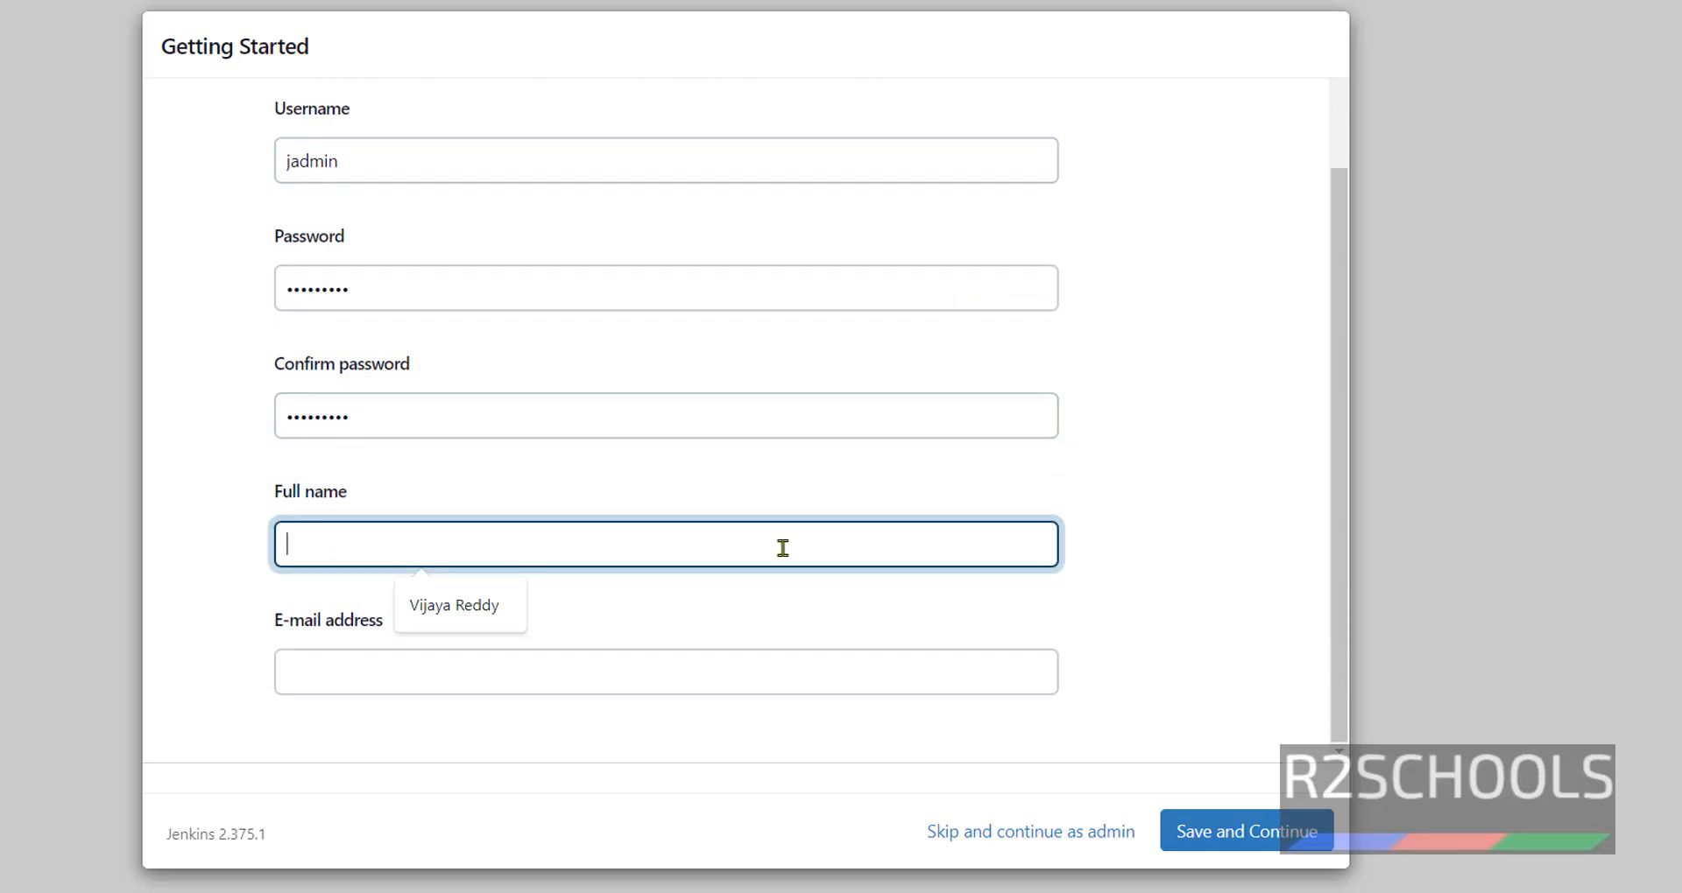
left_click(969, 630)
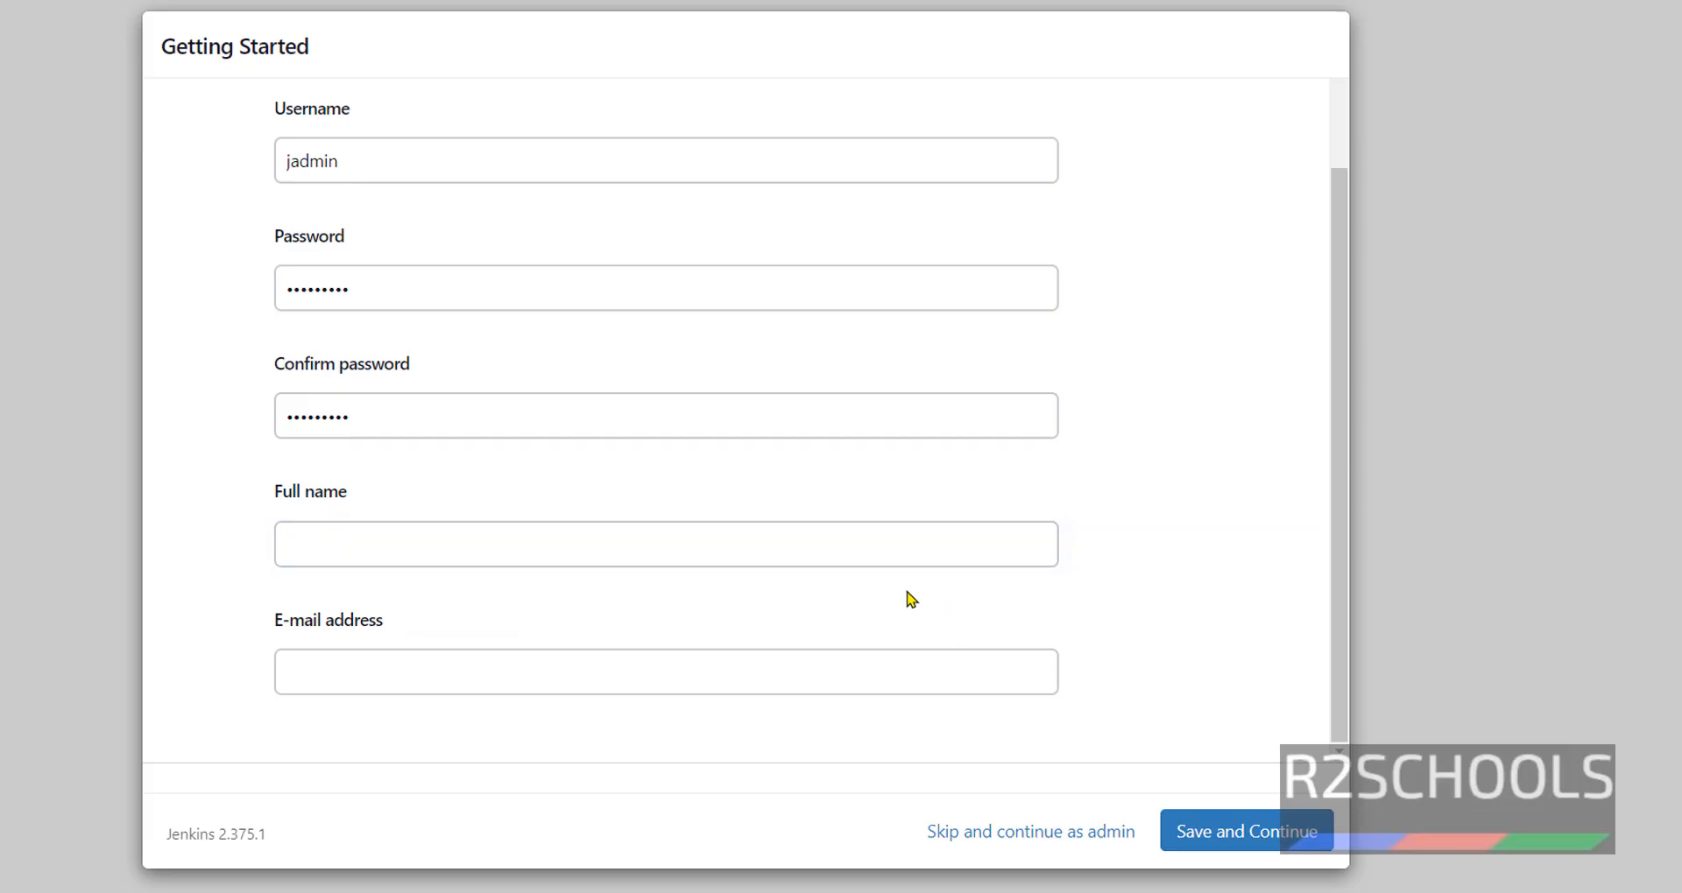
left_click(538, 543)
type("r2")
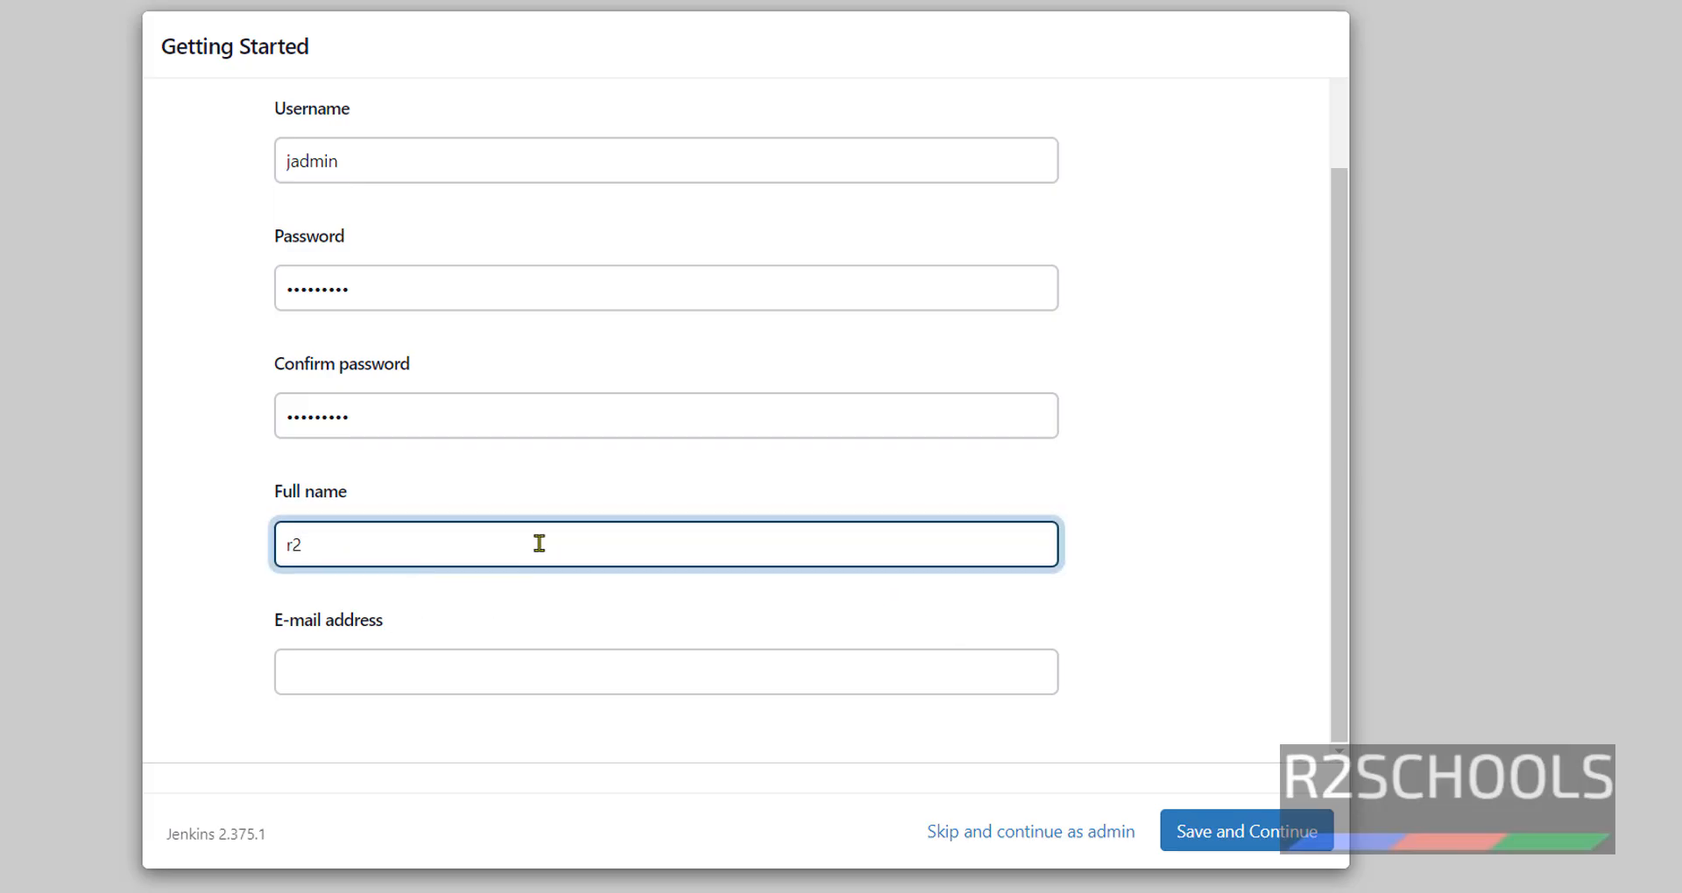
key("BackSpace")
key("BackSpace")
type("r2schools")
left_click(430, 664)
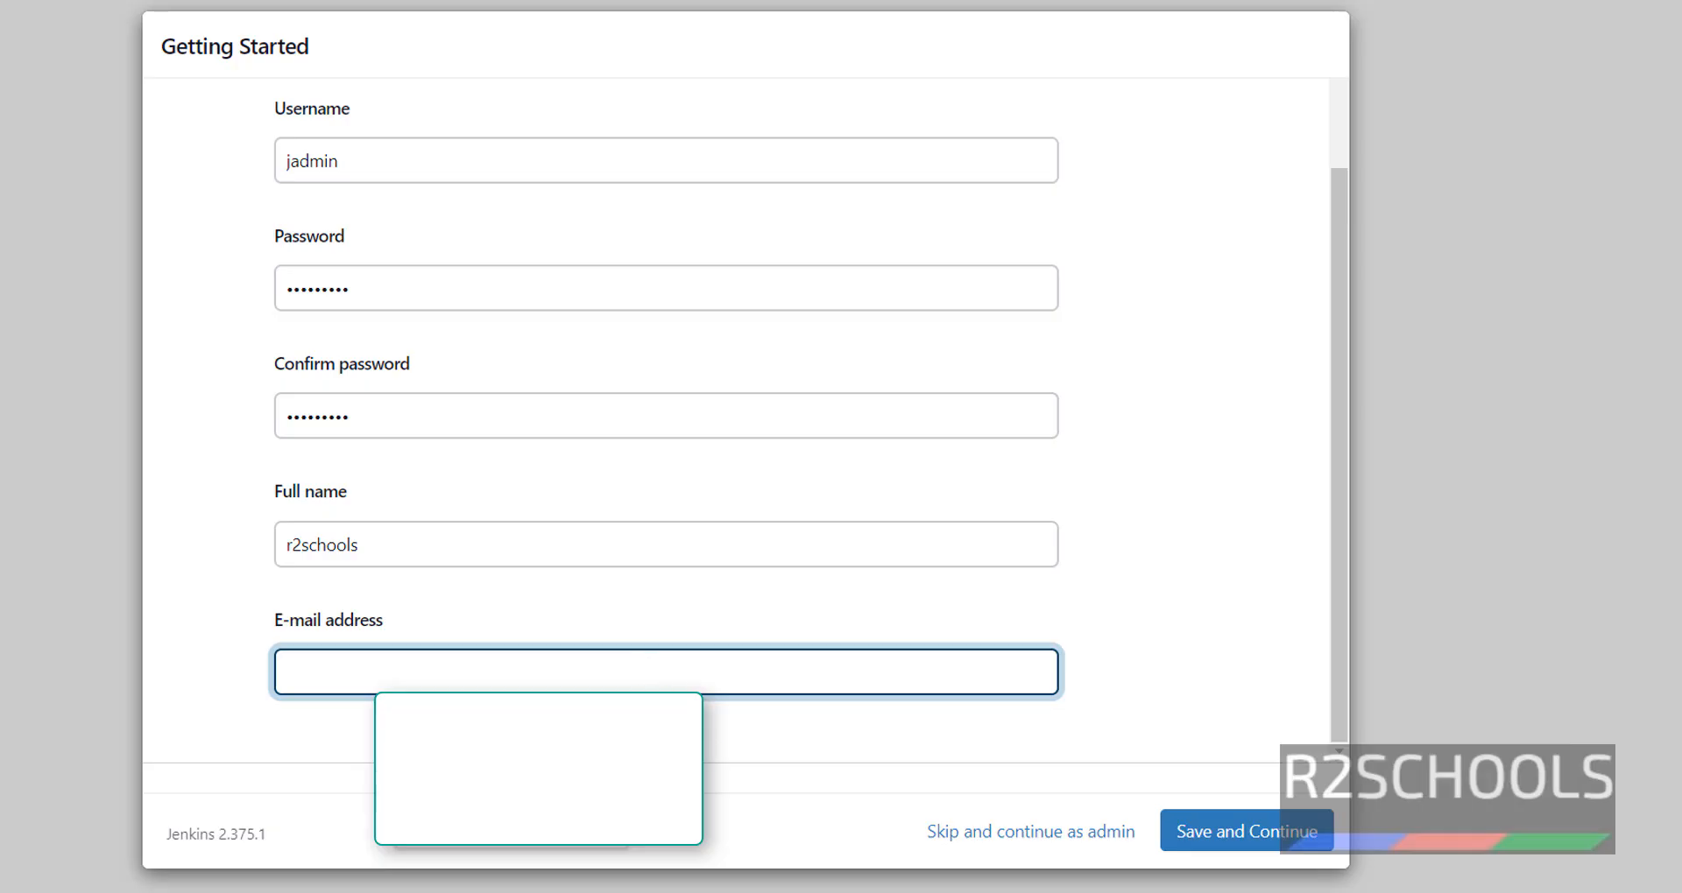
left_click(582, 848)
left_click(582, 744)
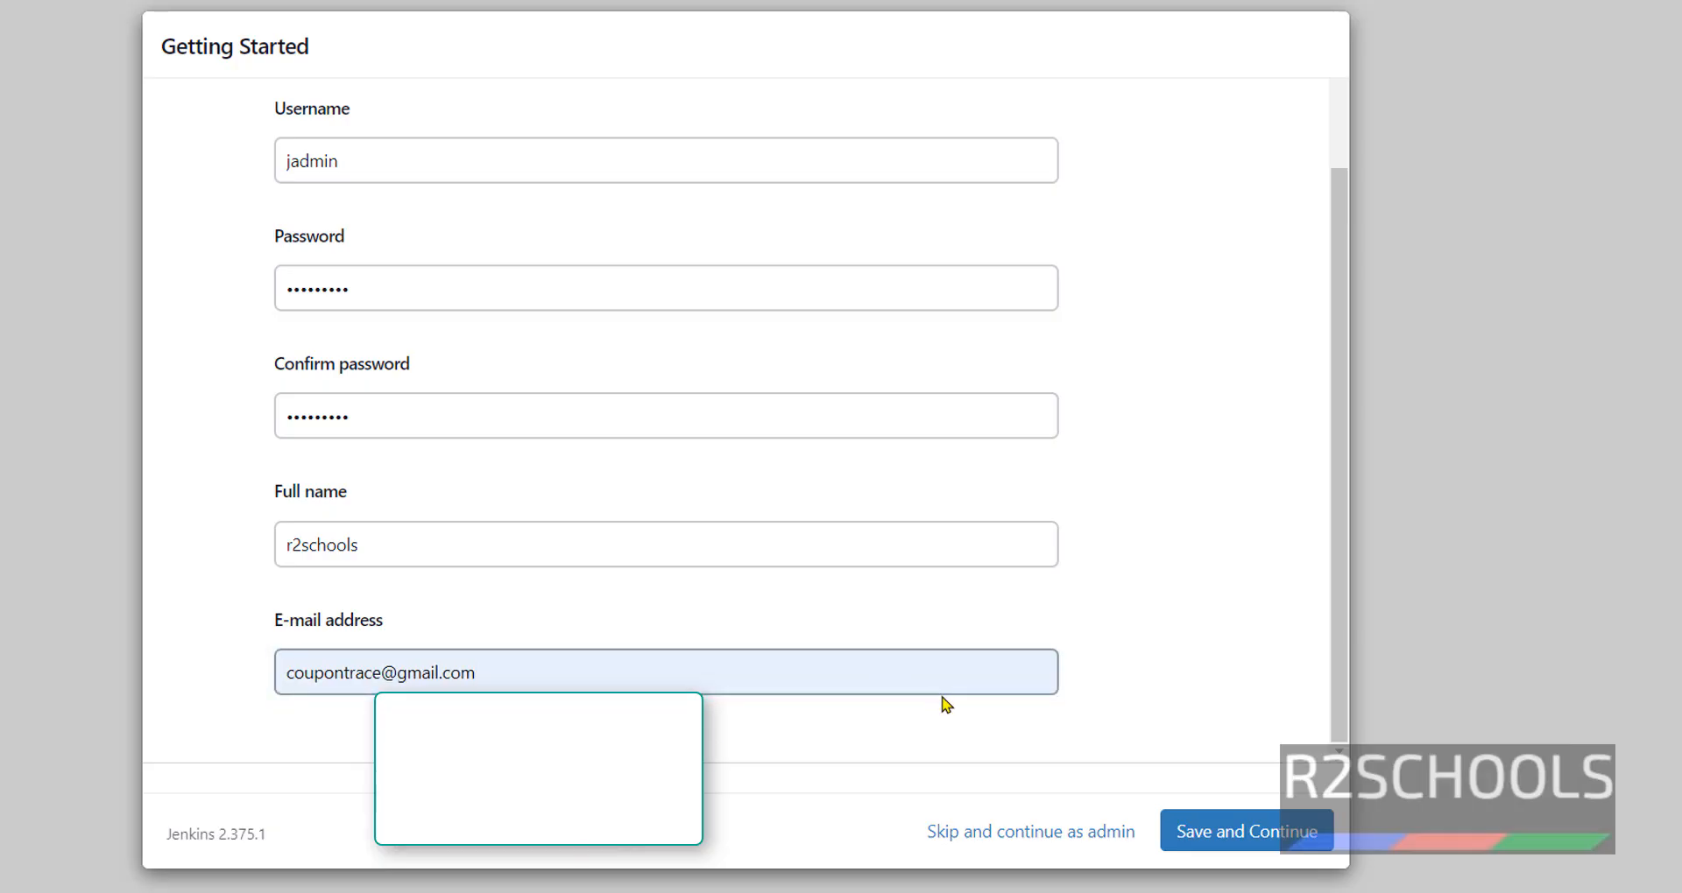
left_click(1184, 832)
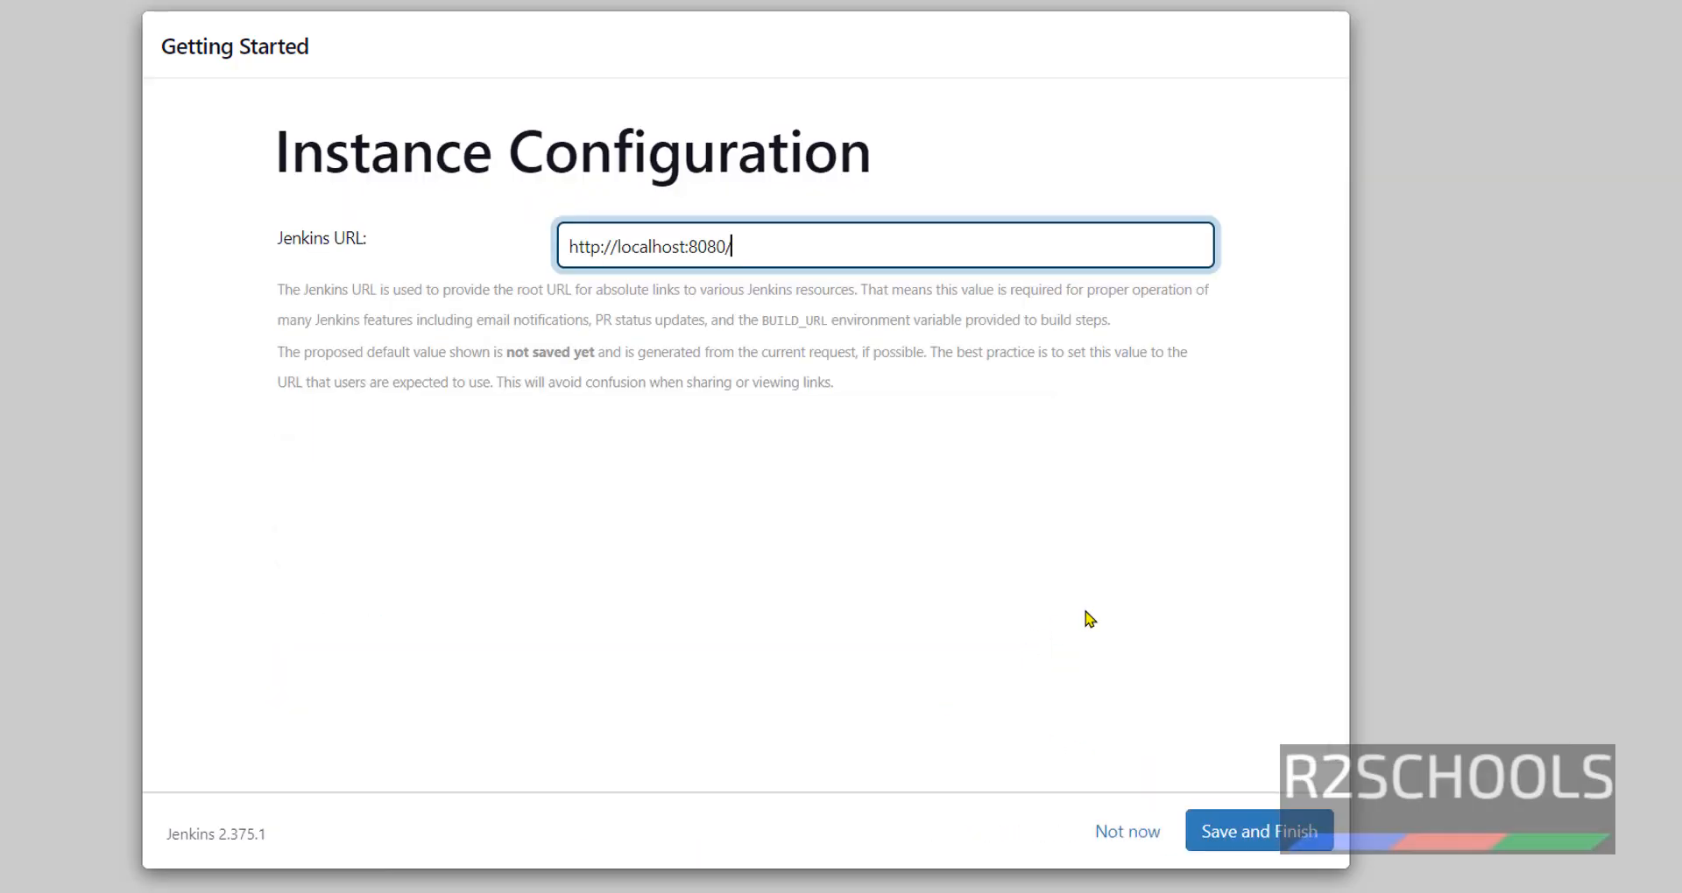
left_click_drag(780, 252, 563, 255)
key("ctrl+c")
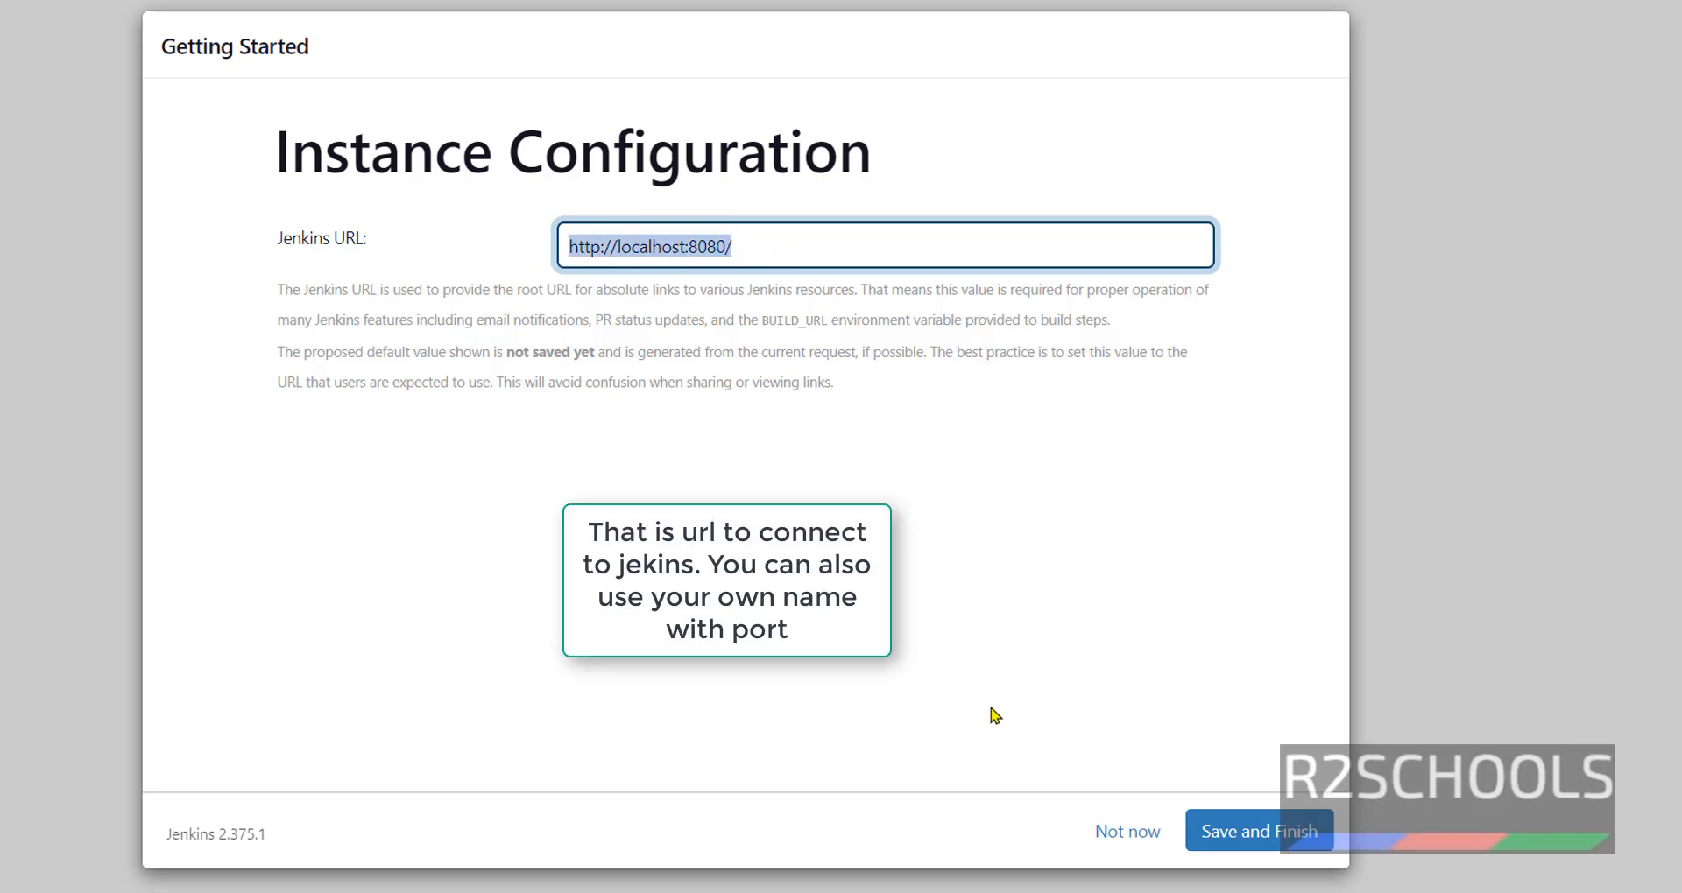
left_click(1284, 836)
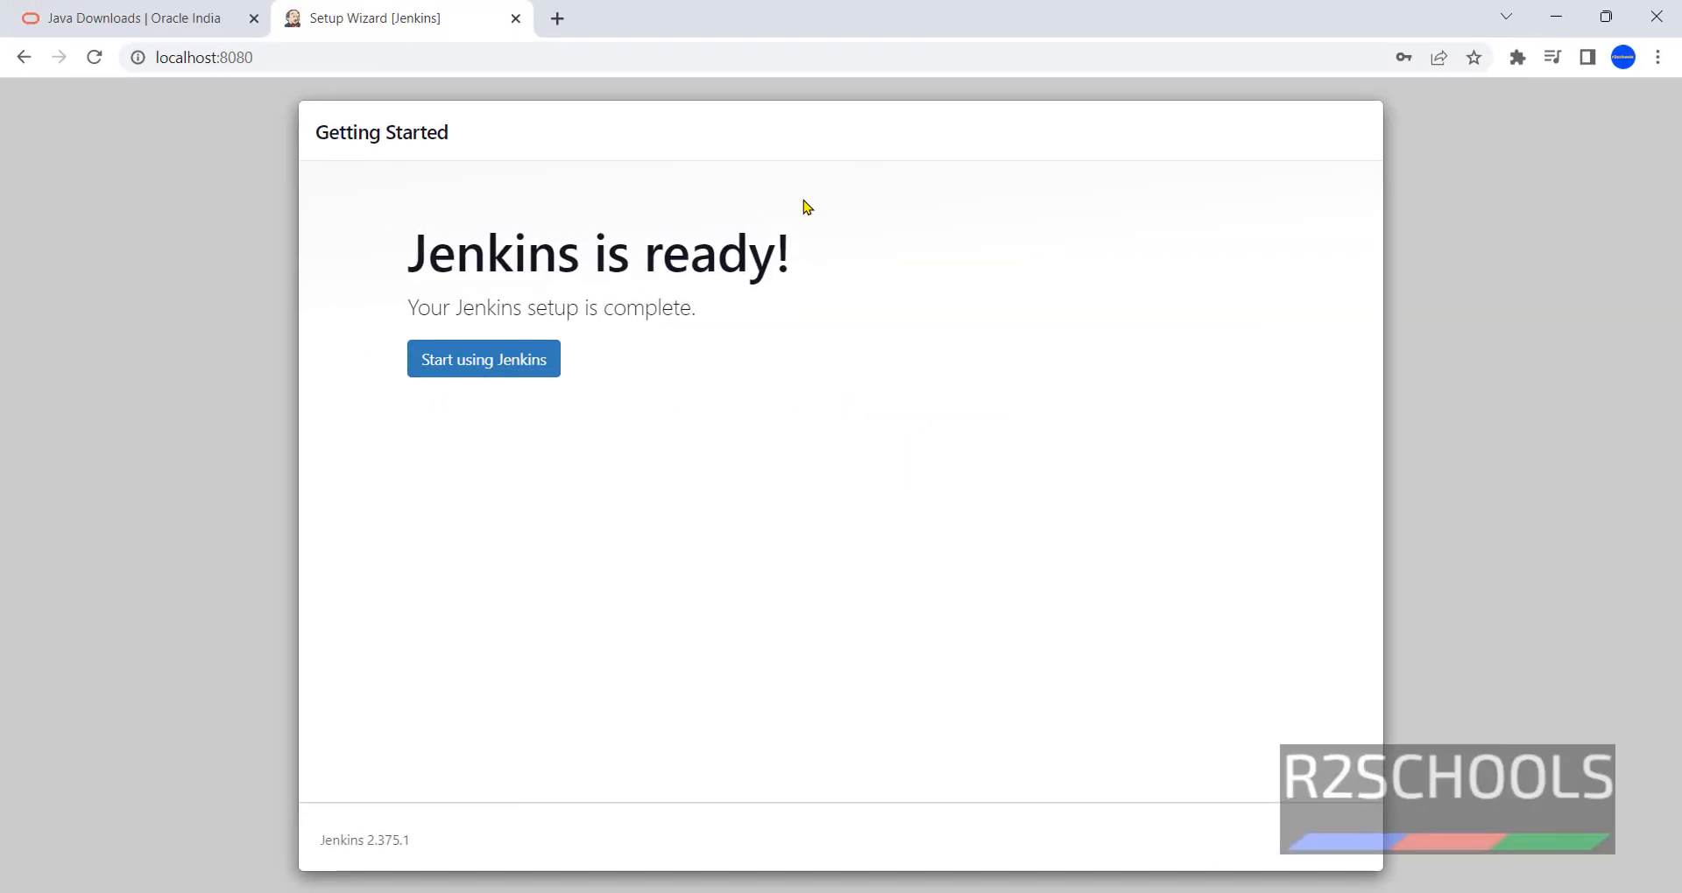
left_click(491, 361)
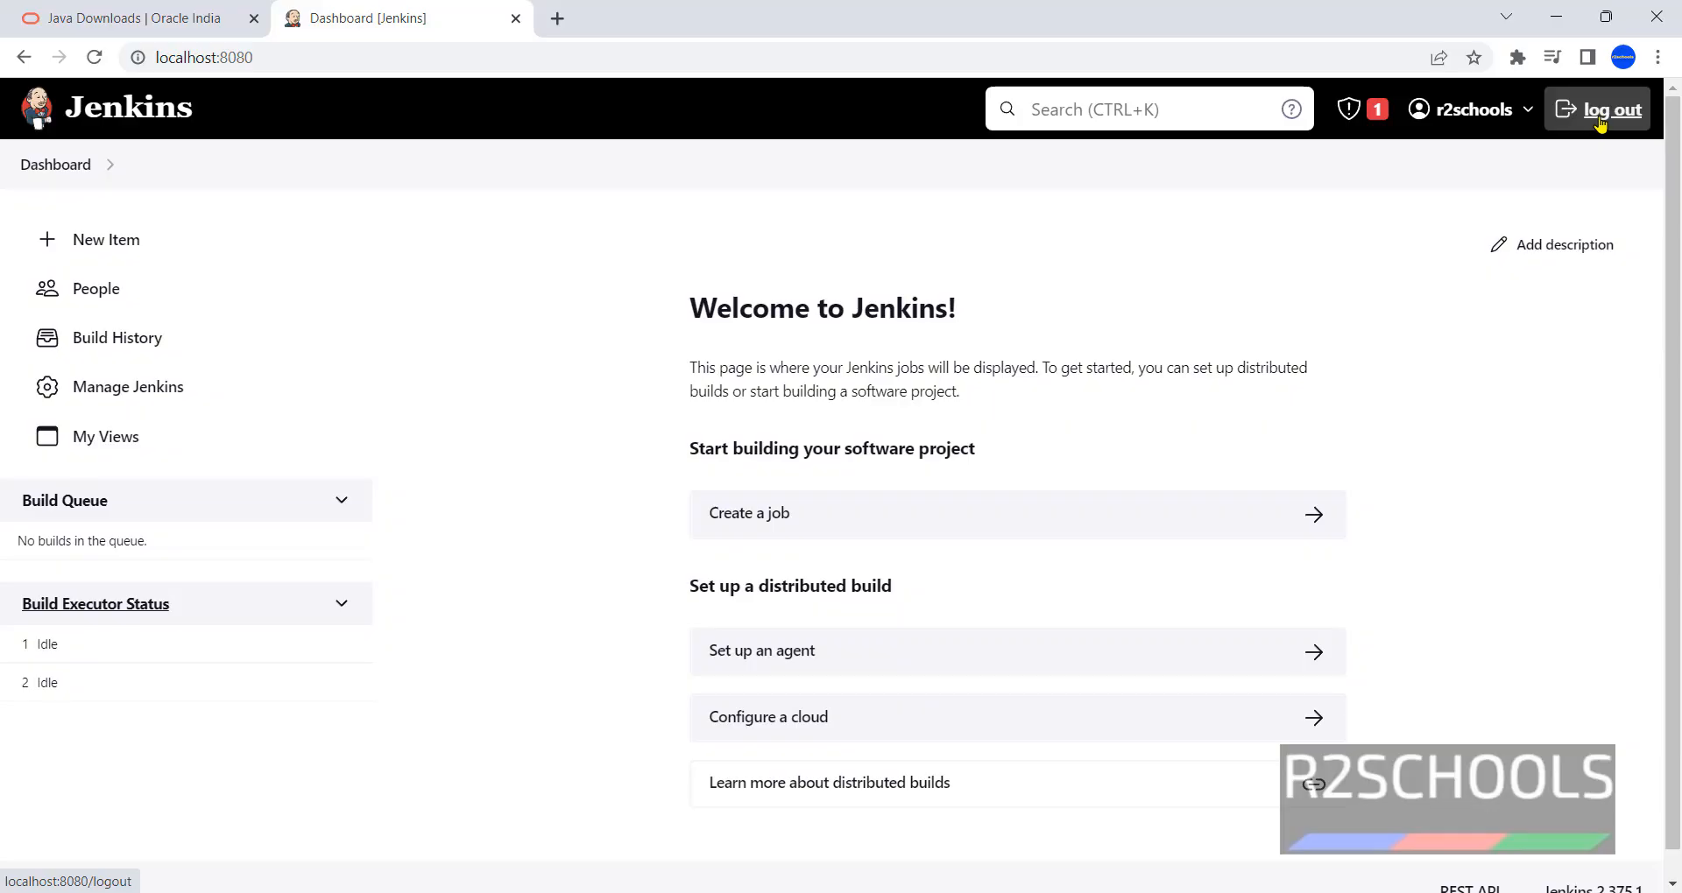
- Log out of Jenkins from the account menu
left_click(1521, 114)
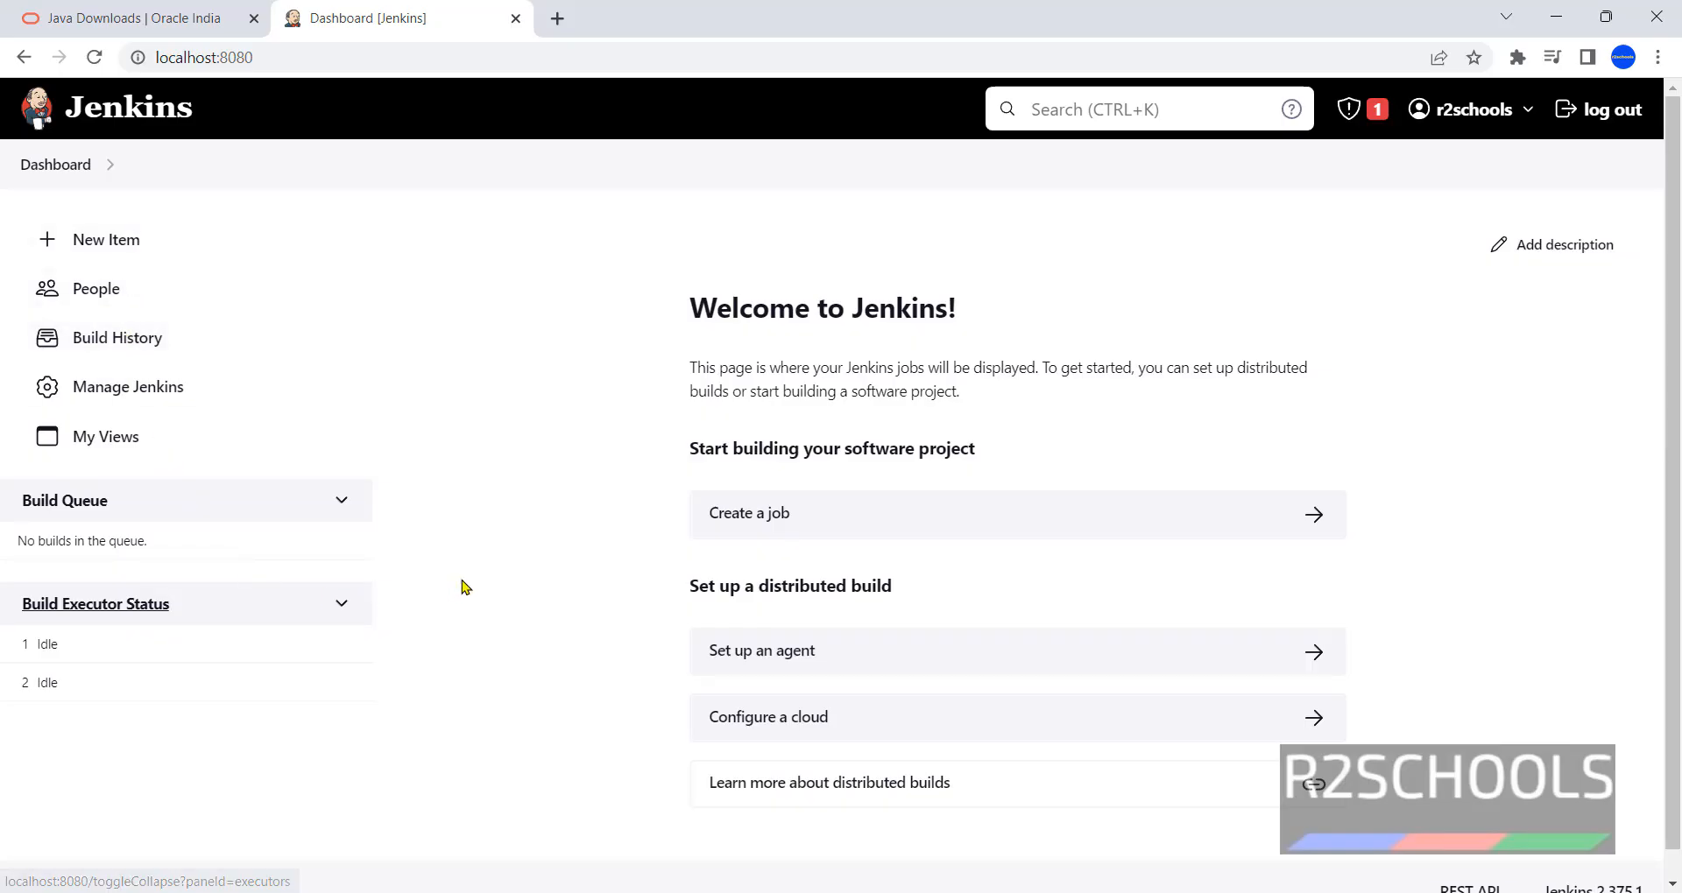
left_click(1610, 114)
left_click(480, 58)
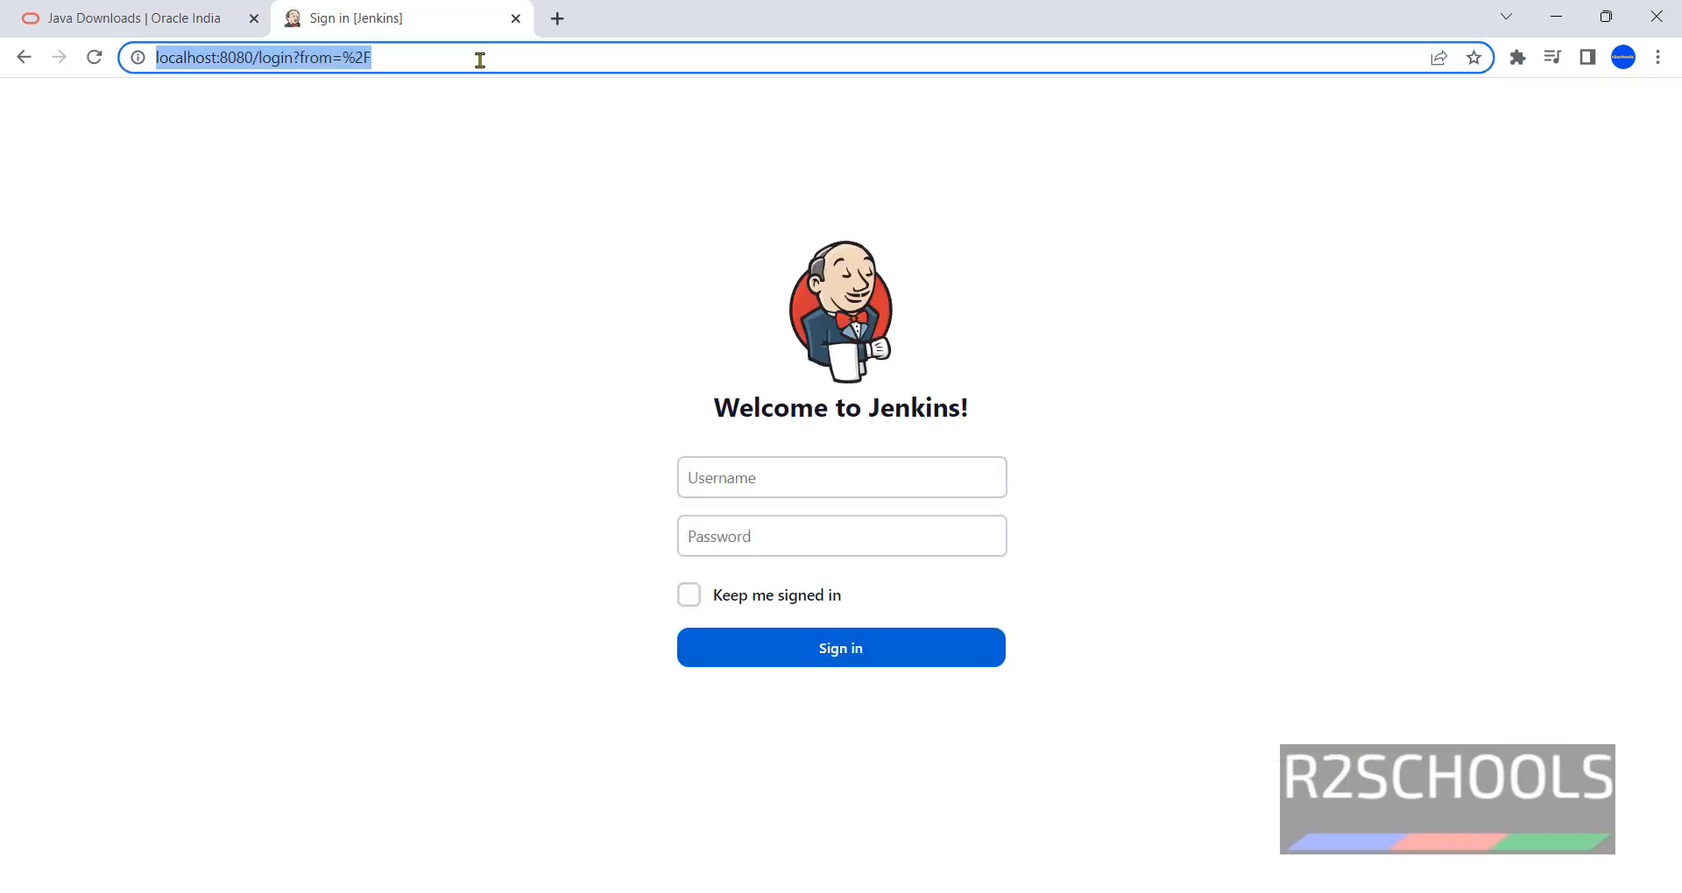
- Sign back in as jadmin with its password, then log out again
left_click(748, 487)
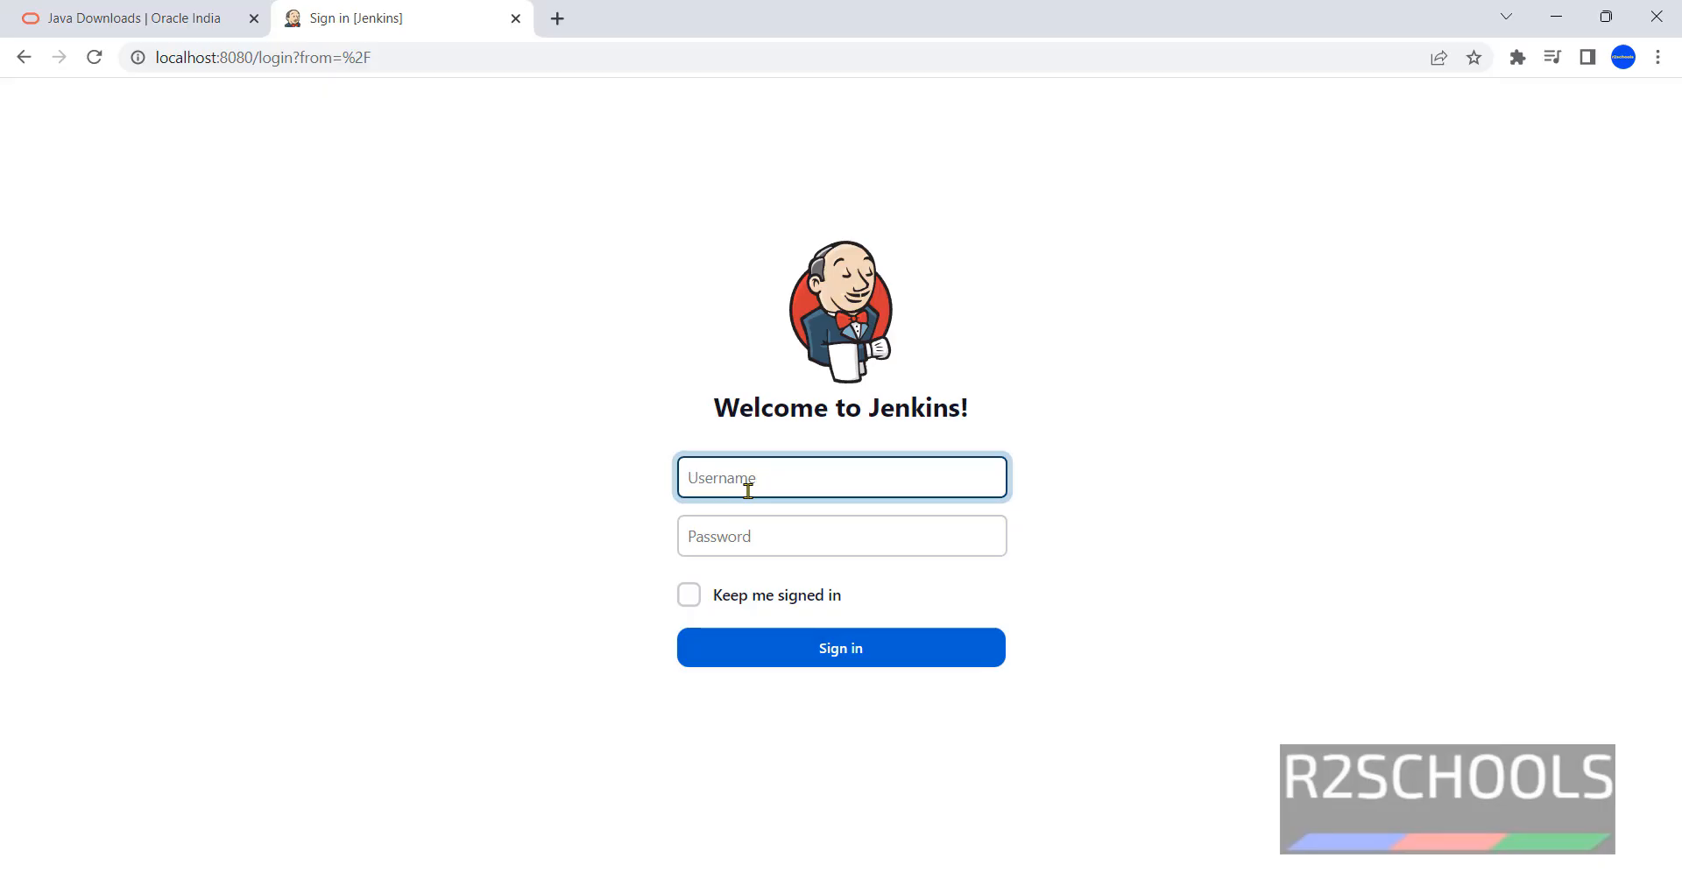
type("jadmin")
key("Tab")
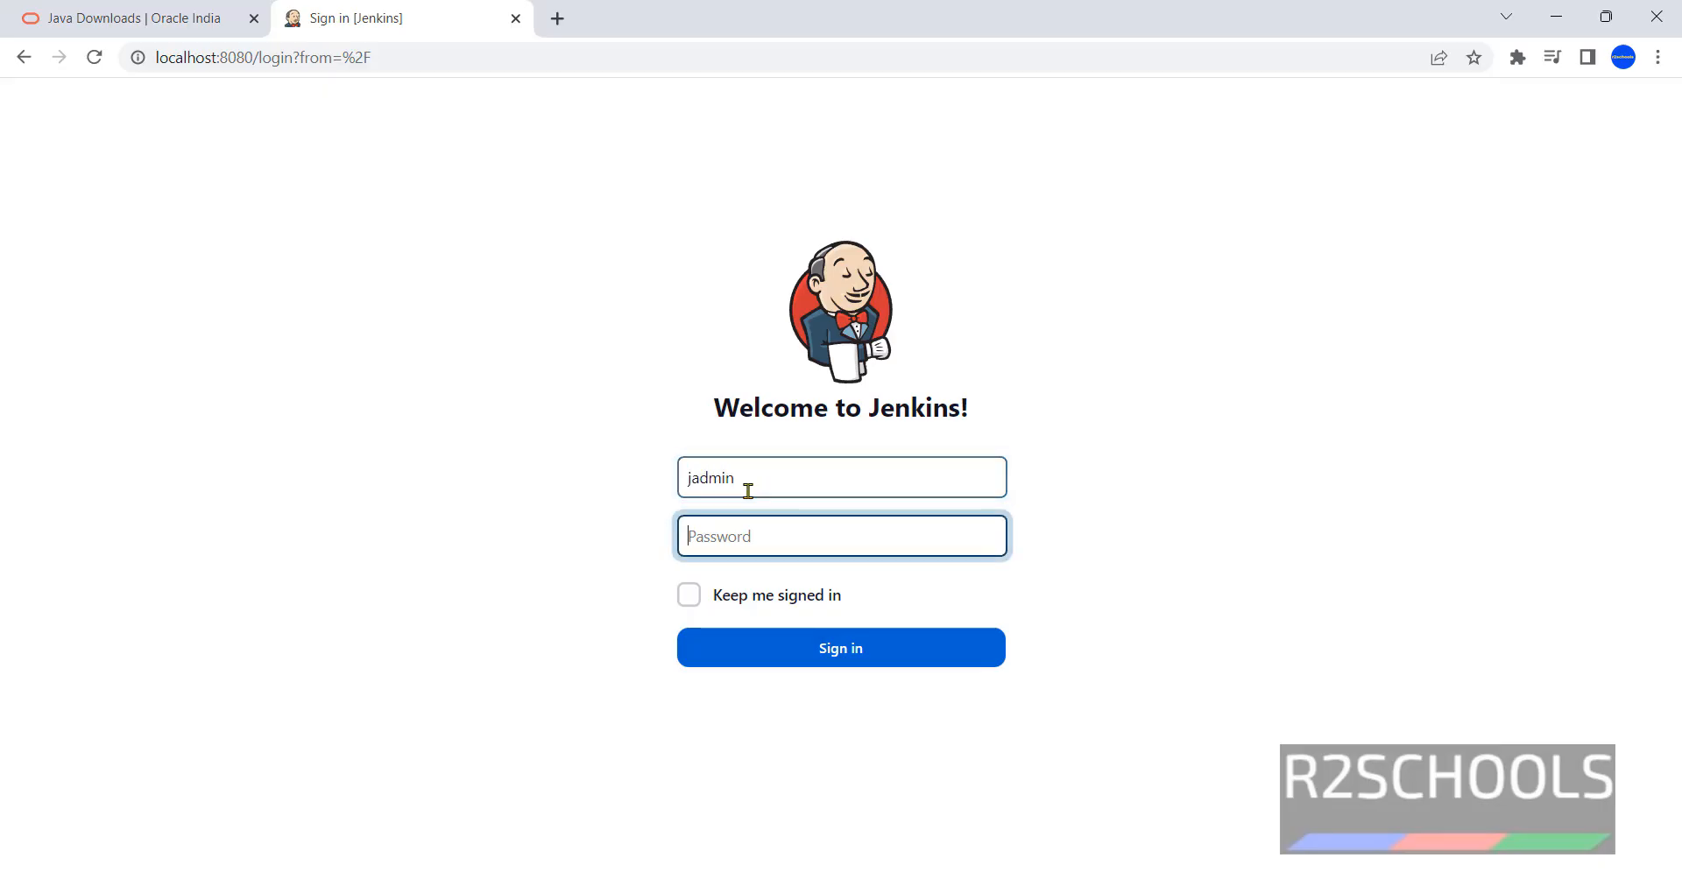
type("*********")
key("Return")
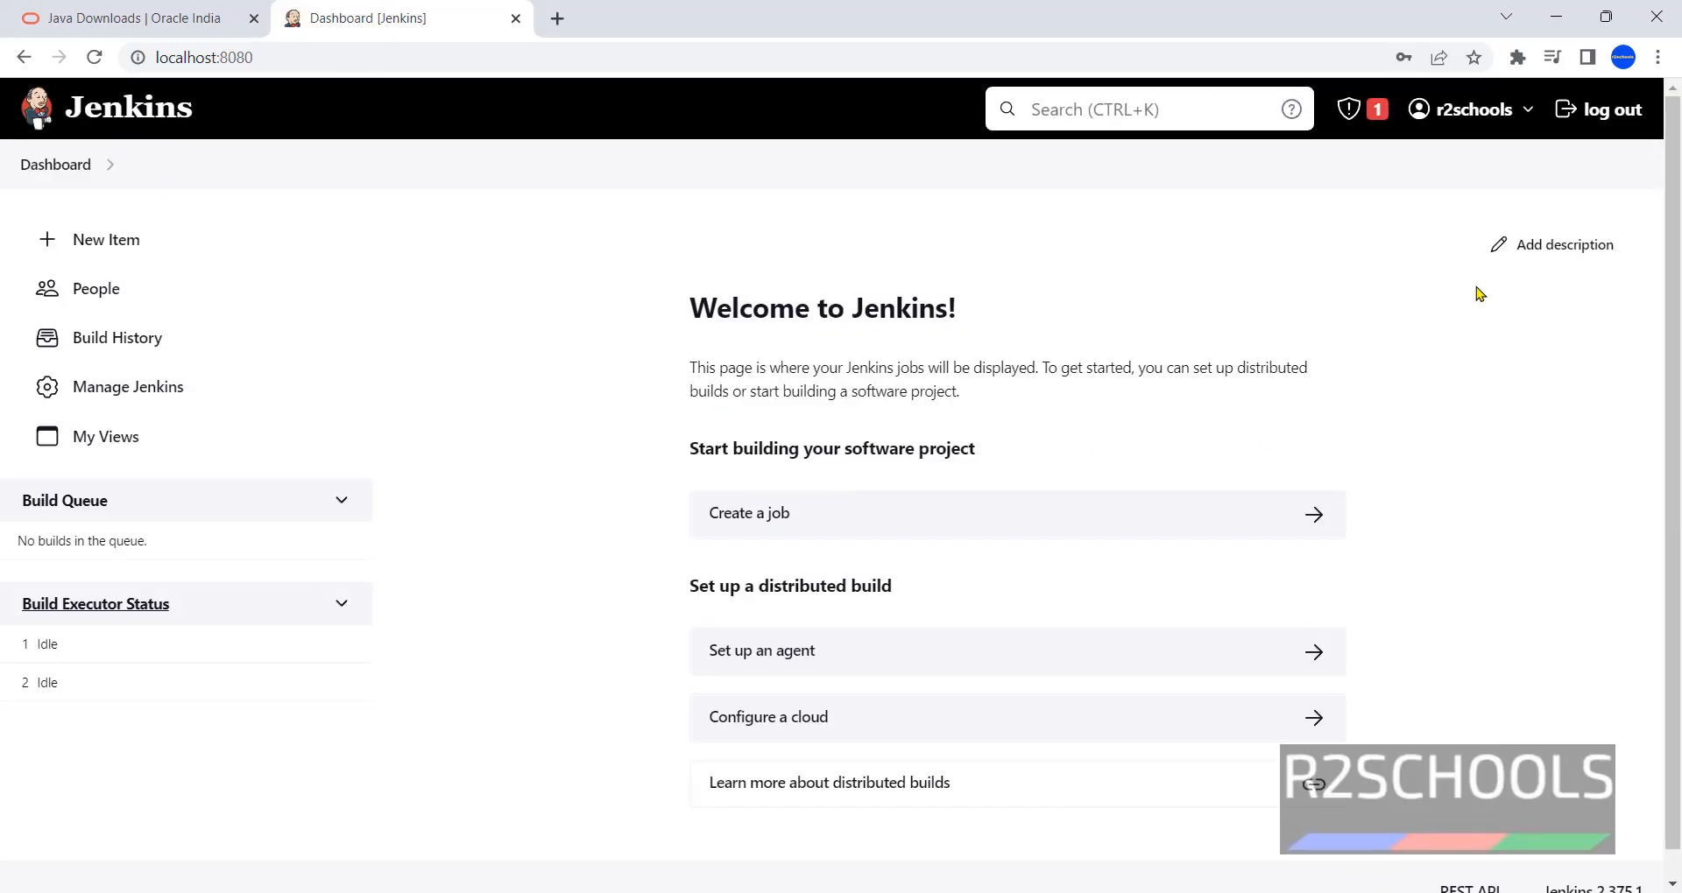
left_click(1616, 111)
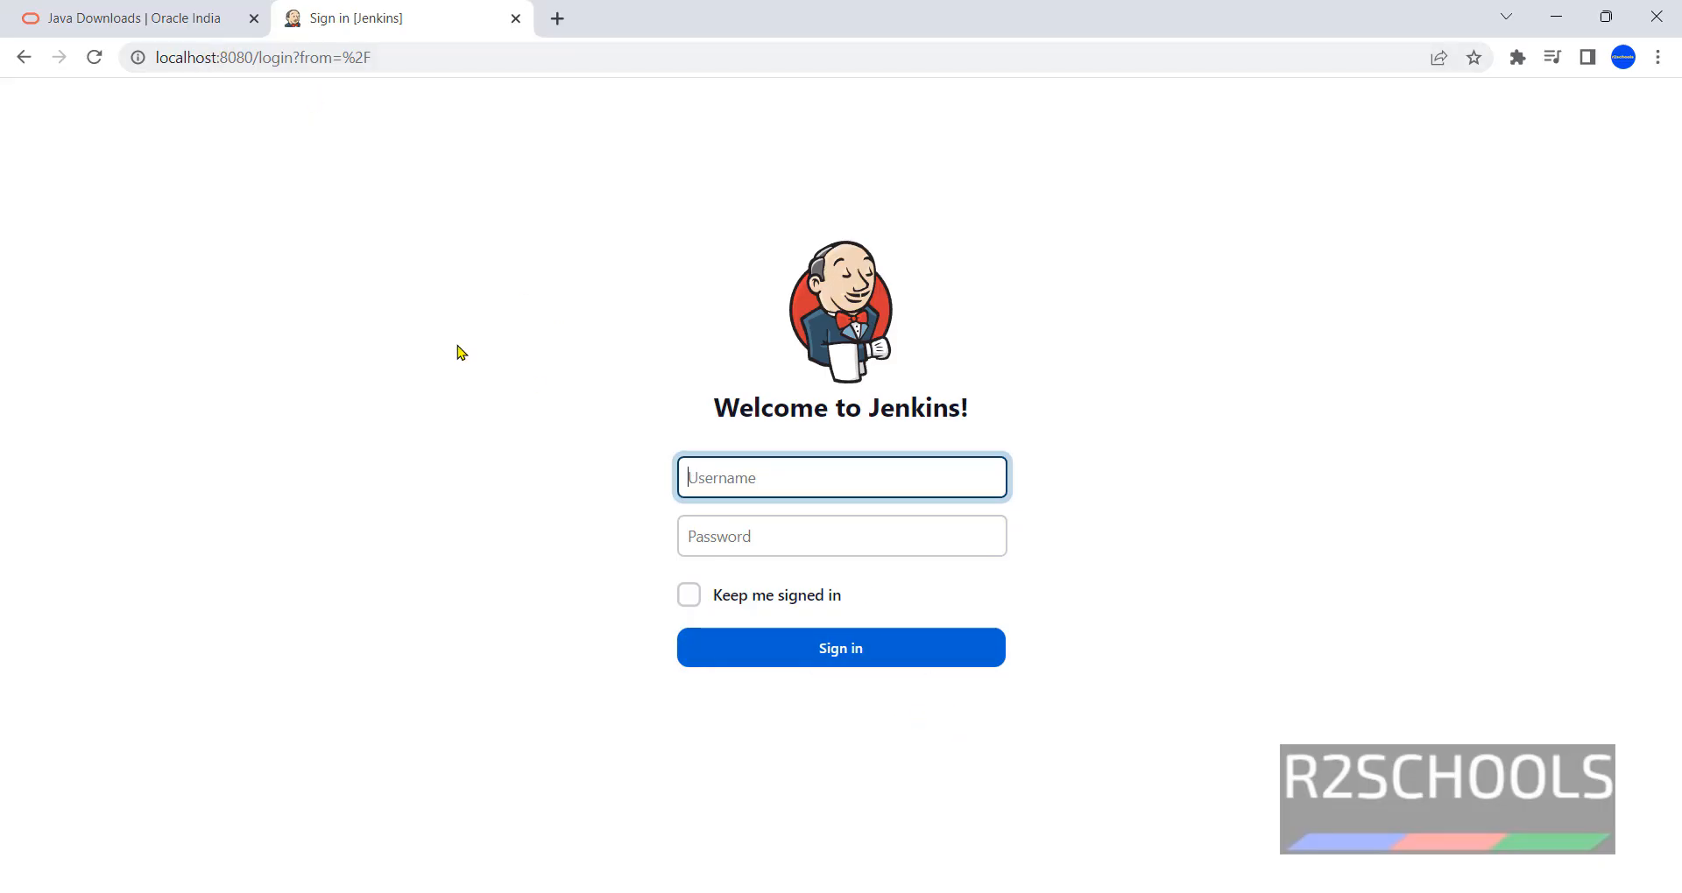
- Run ipconfig in Command Prompt and select the IPv4 address 192.168.56.1
key("super+r")
key("Return")
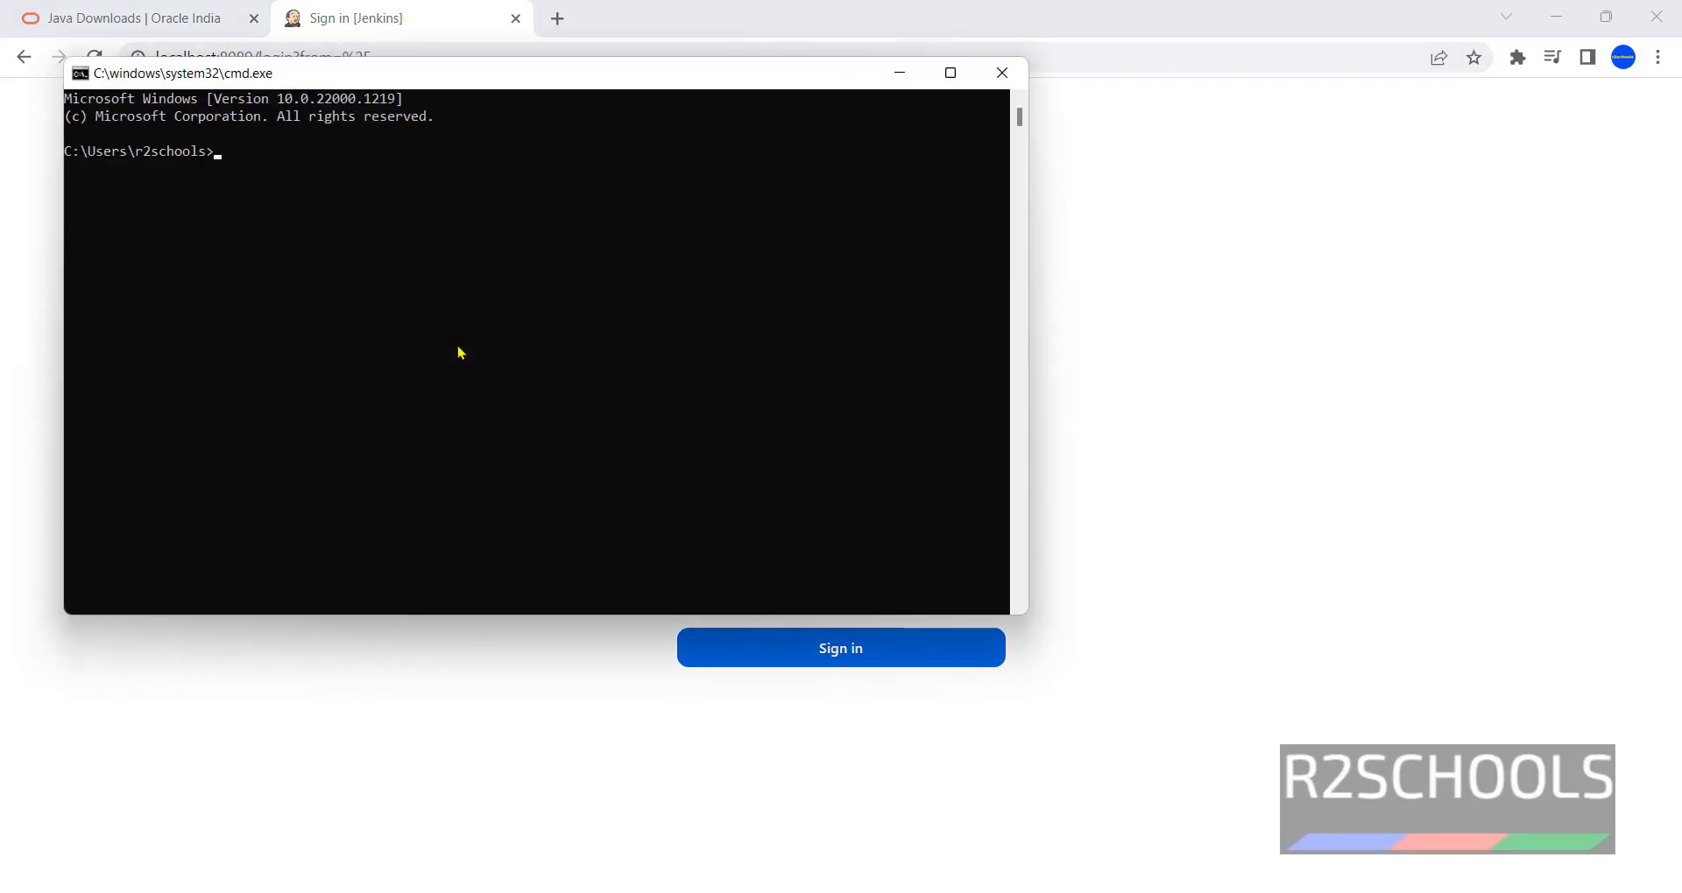
type("ipcinf")
key("BackSpace")
key("BackSpace")
key("BackSpace")
type("config")
key("Return")
scroll(459, 351, "up", 15)
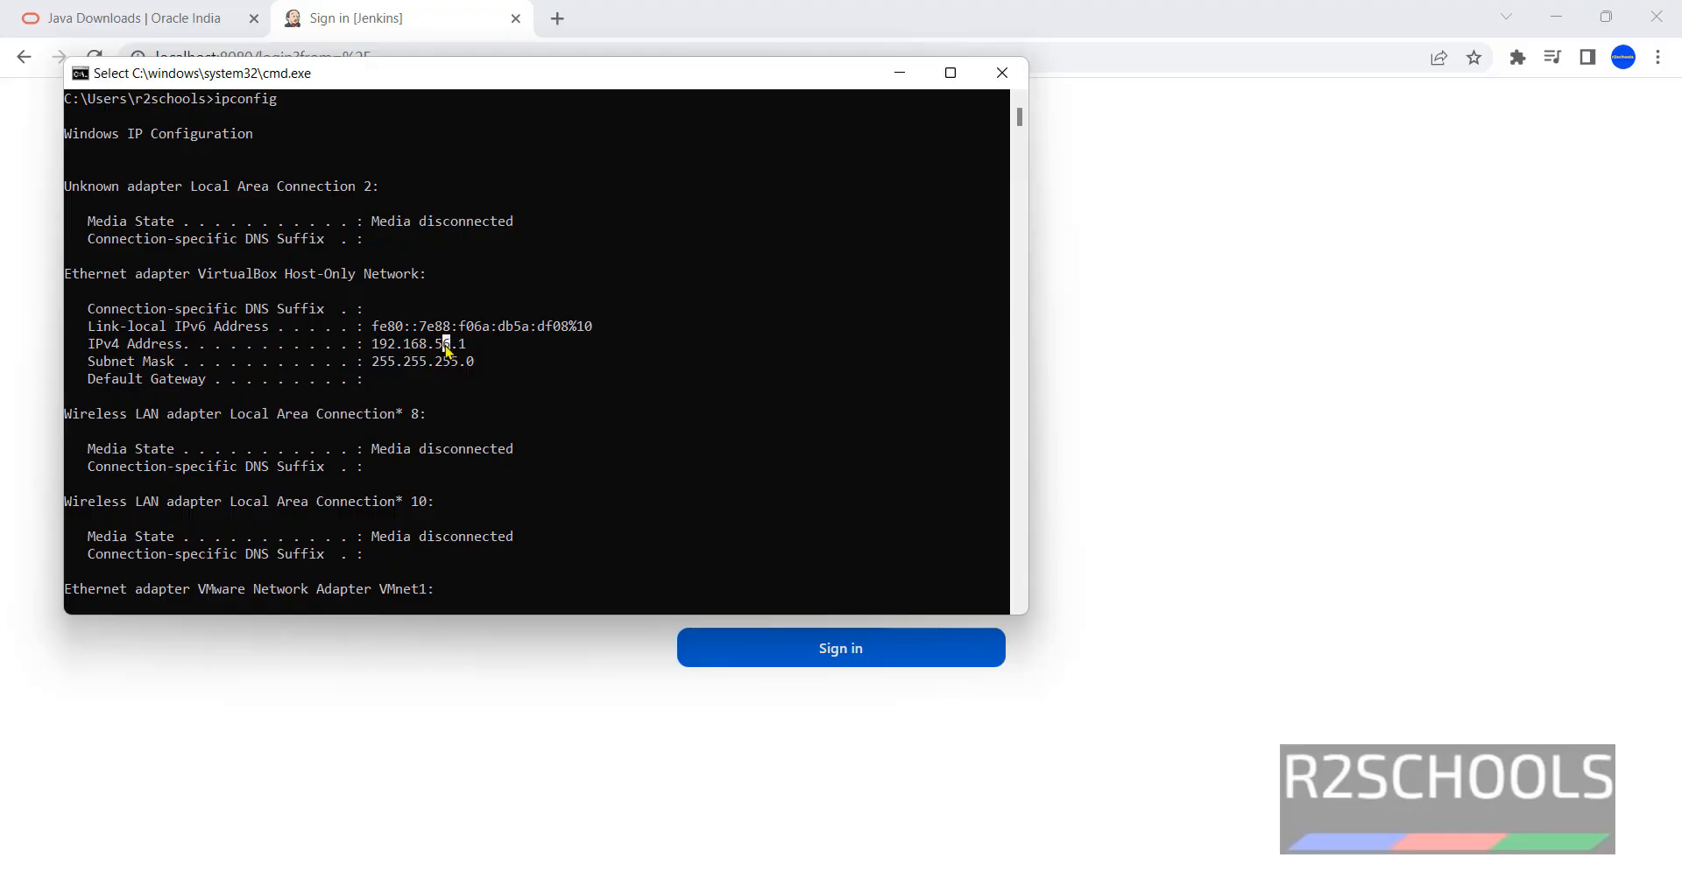
double_click(446, 344)
- In a new tab, load Jenkins at 192.168.56.1:8080 by replacing localhost with the IP
left_click(623, 10)
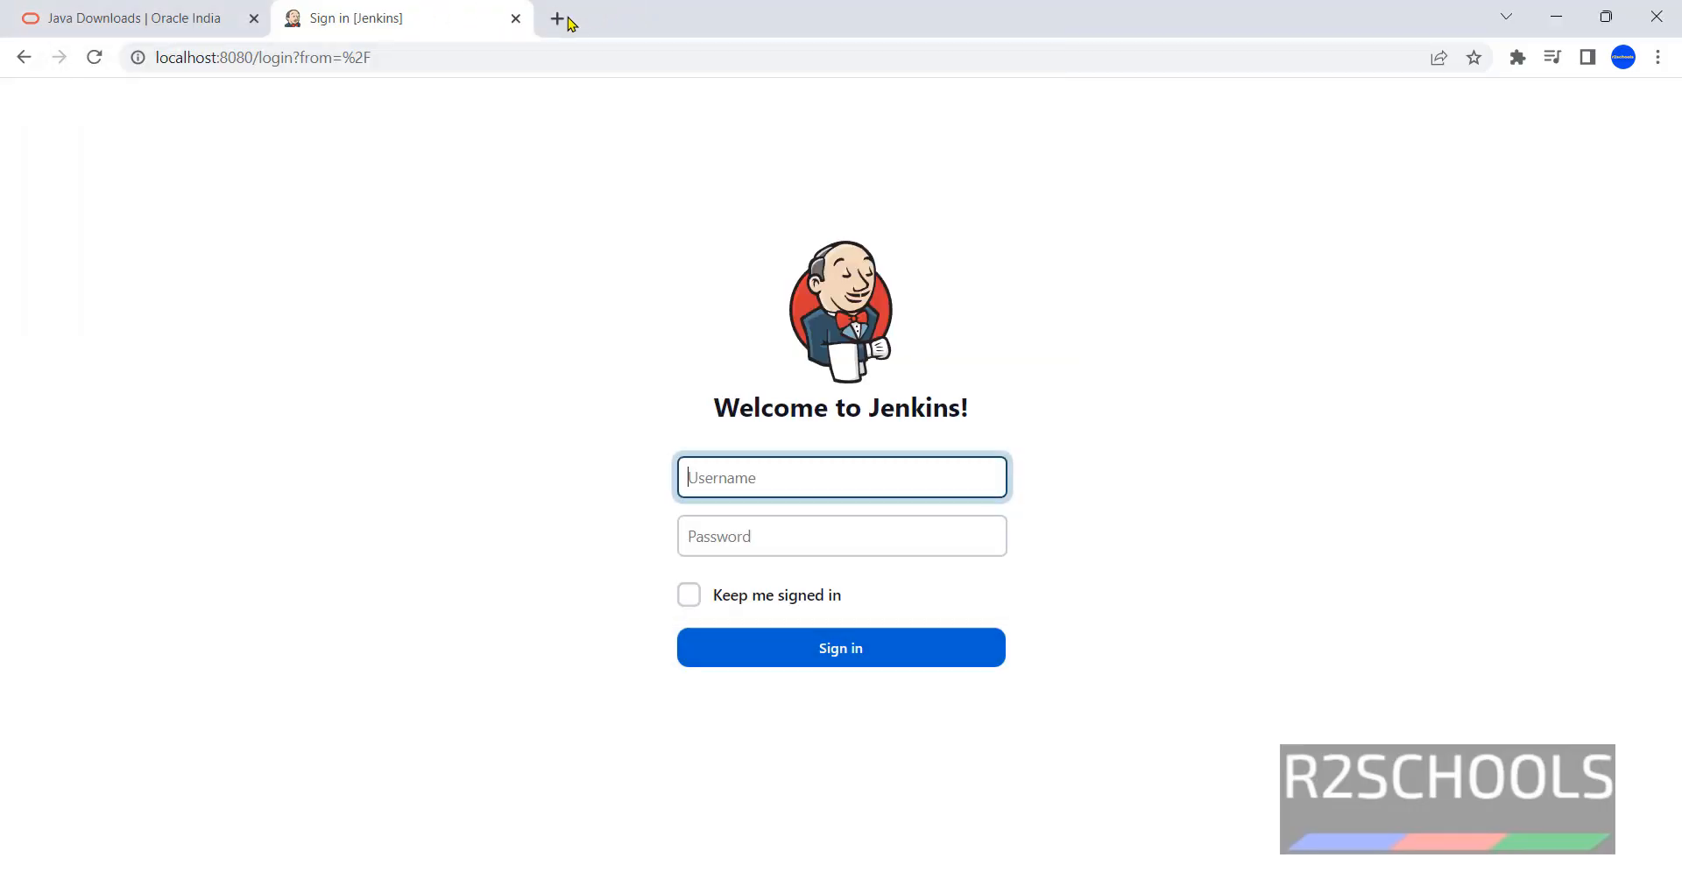
left_click(557, 18)
key("ctrl+v")
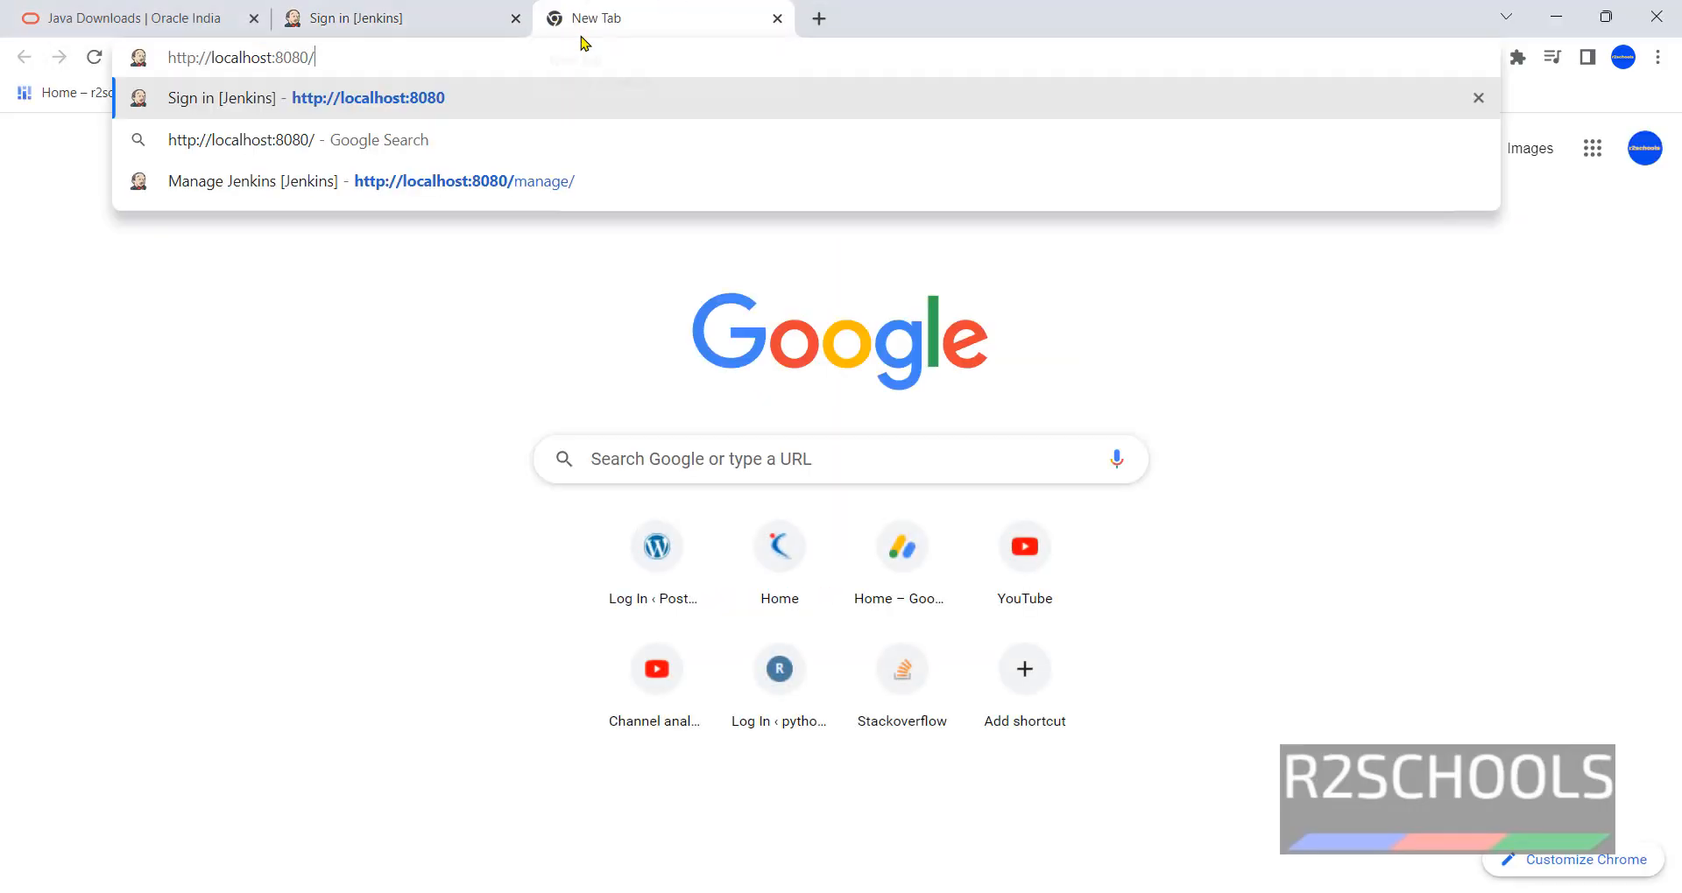
key("alt+Tab")
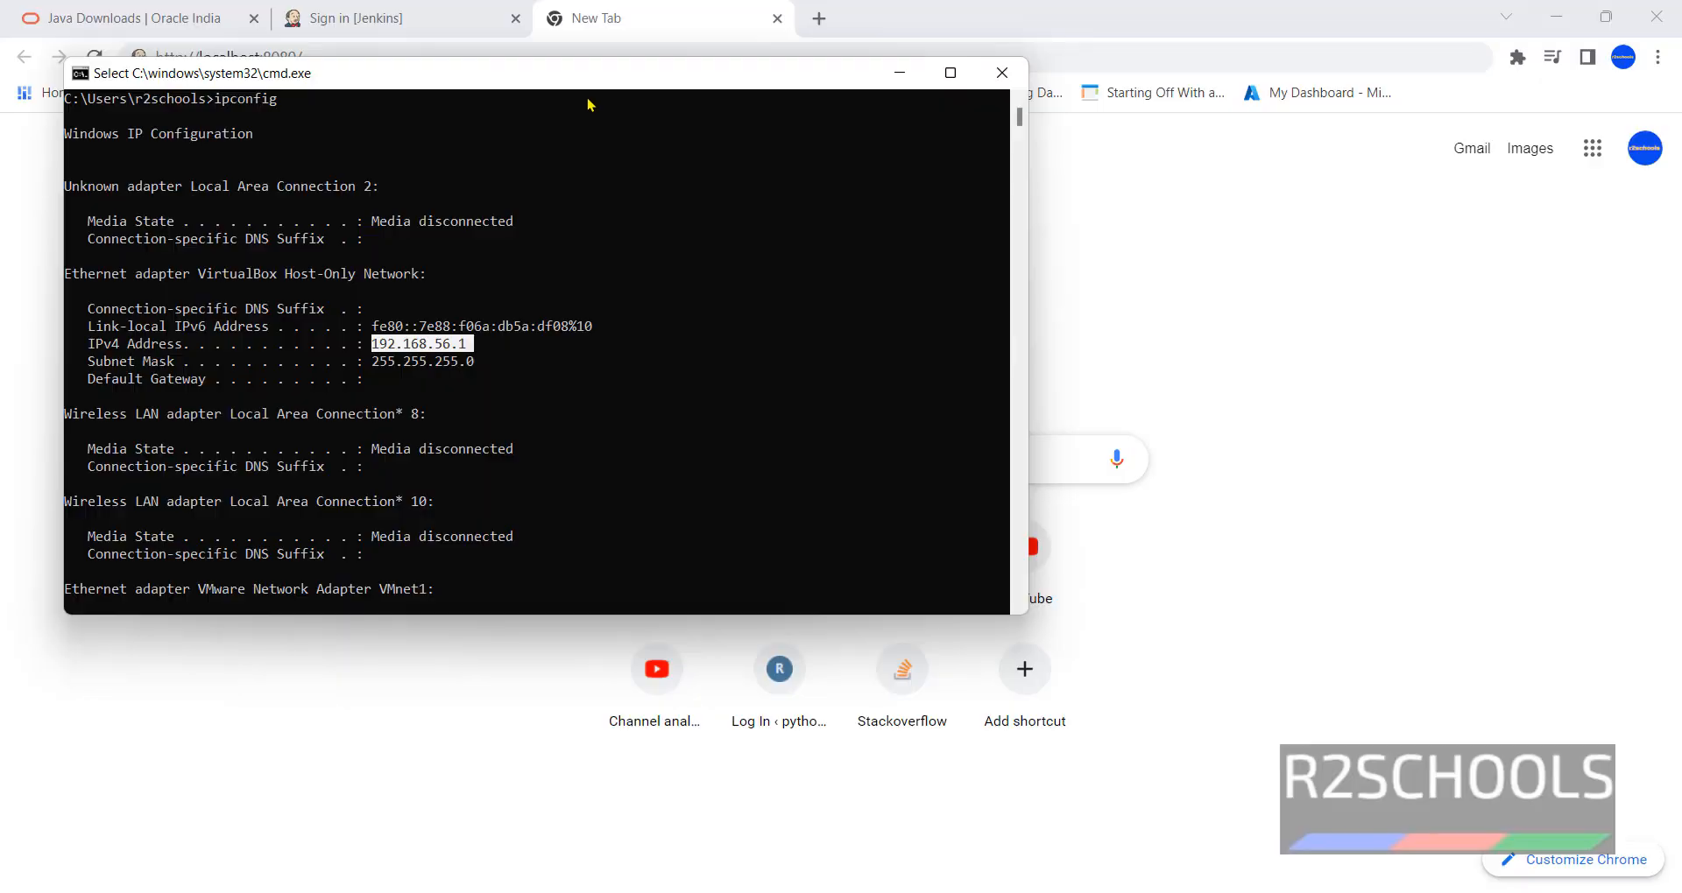
left_click_drag(550, 72, 579, 98)
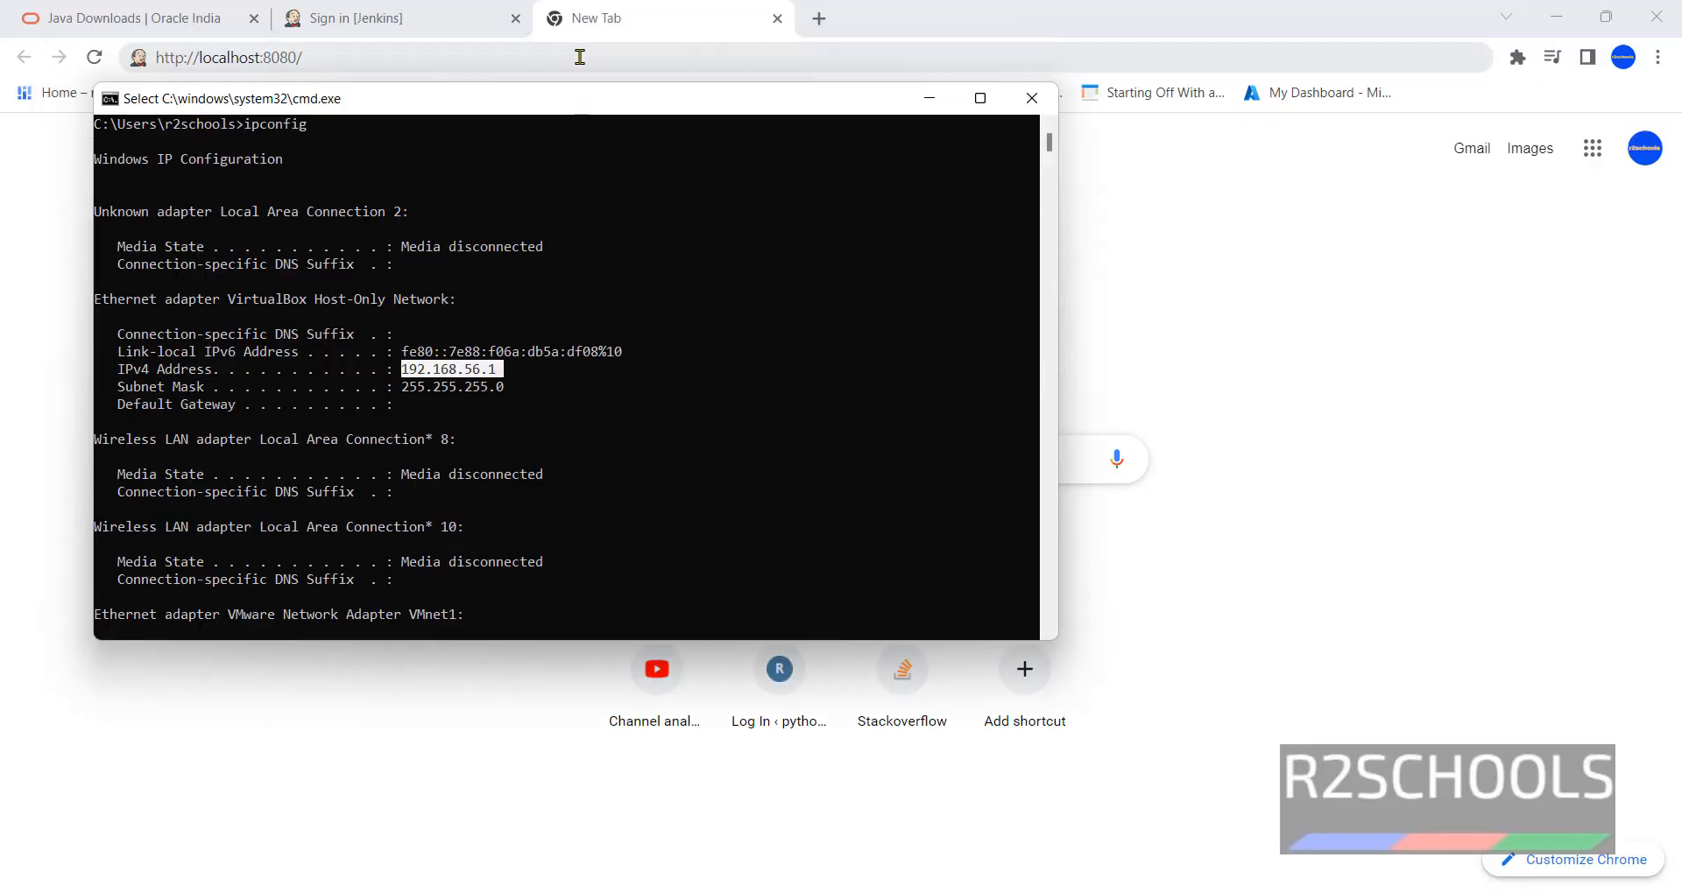
left_click_drag(247, 58, 200, 59)
type("19")
type("2.1")
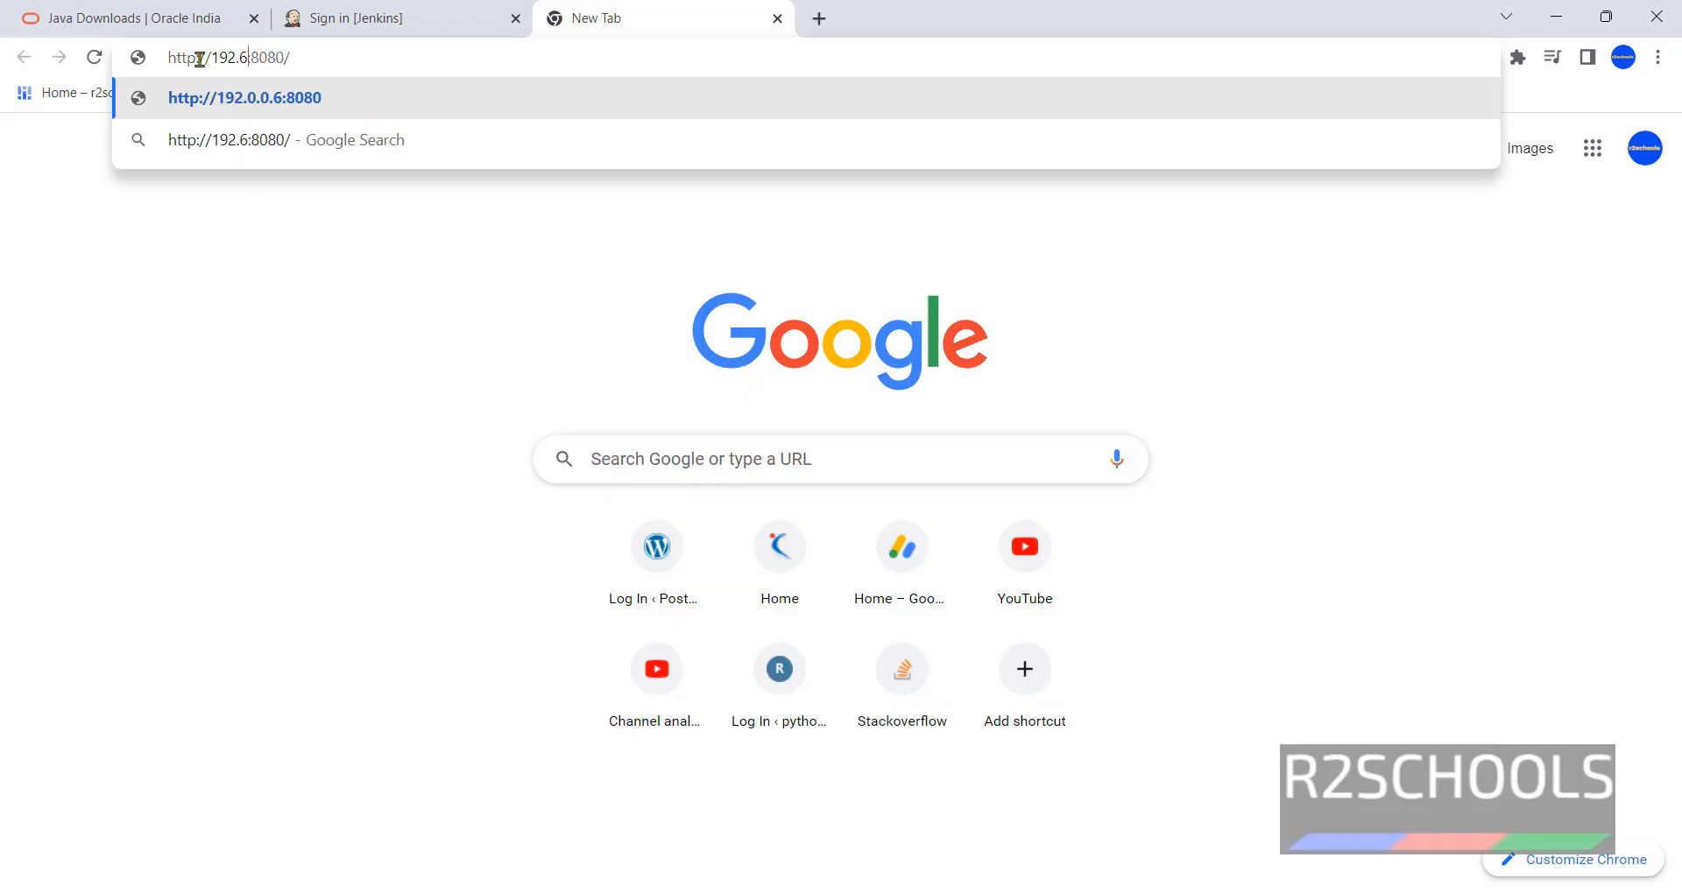
type("68.56")
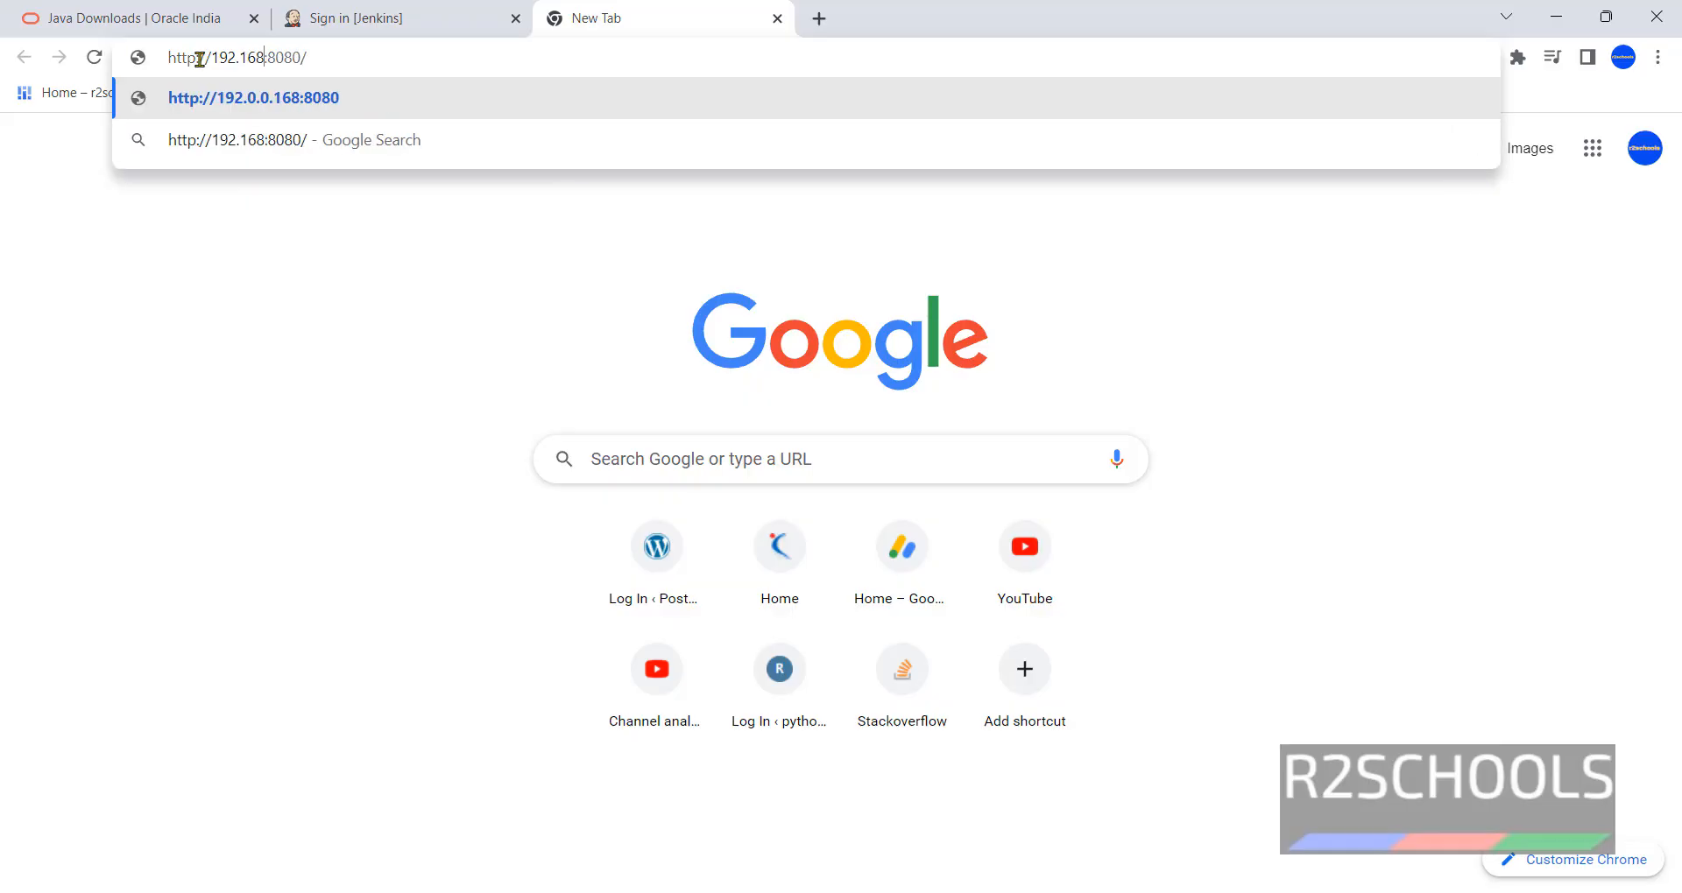
type(".1")
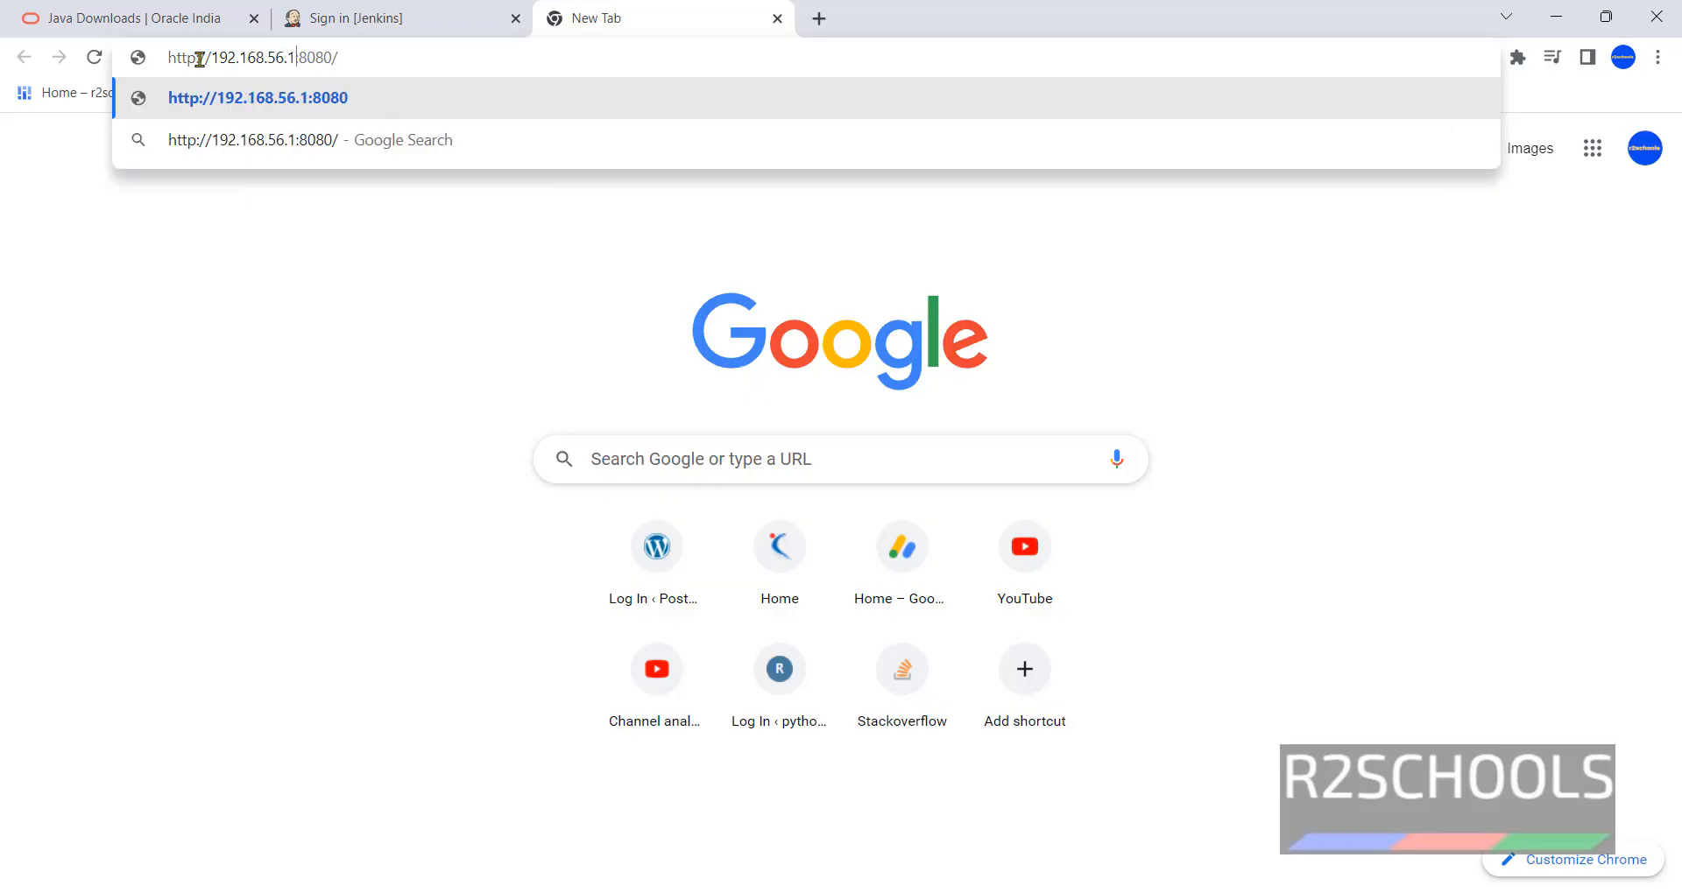
key("Return")
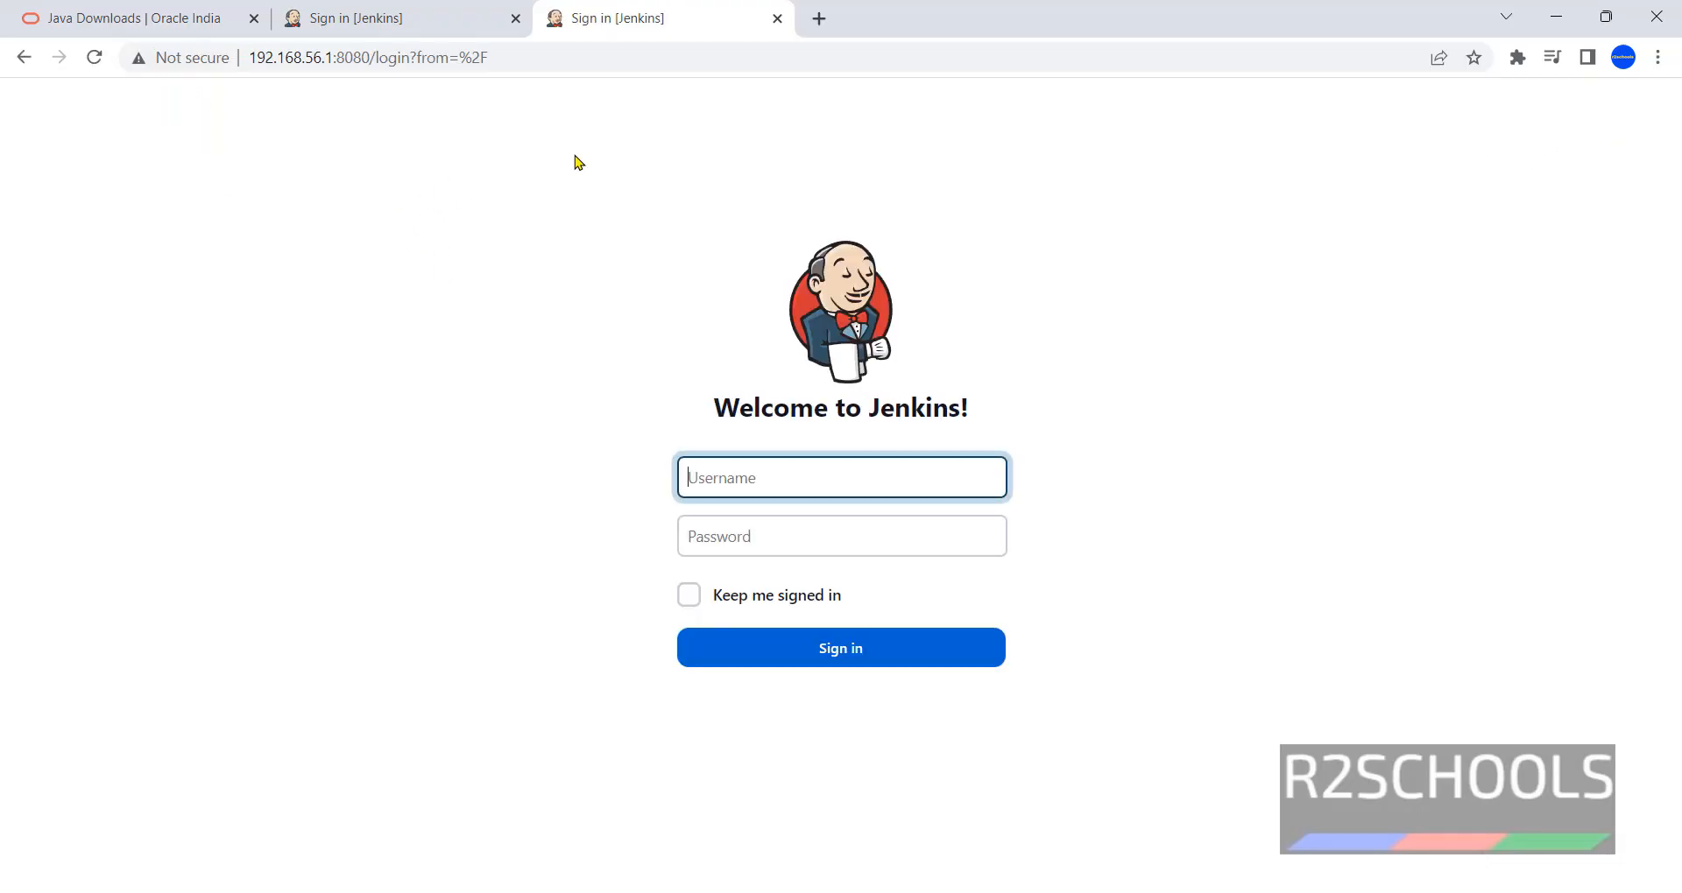
- Compare the localhost sign-in tab's address with the 192.168.56.1 tab
left_click(398, 7)
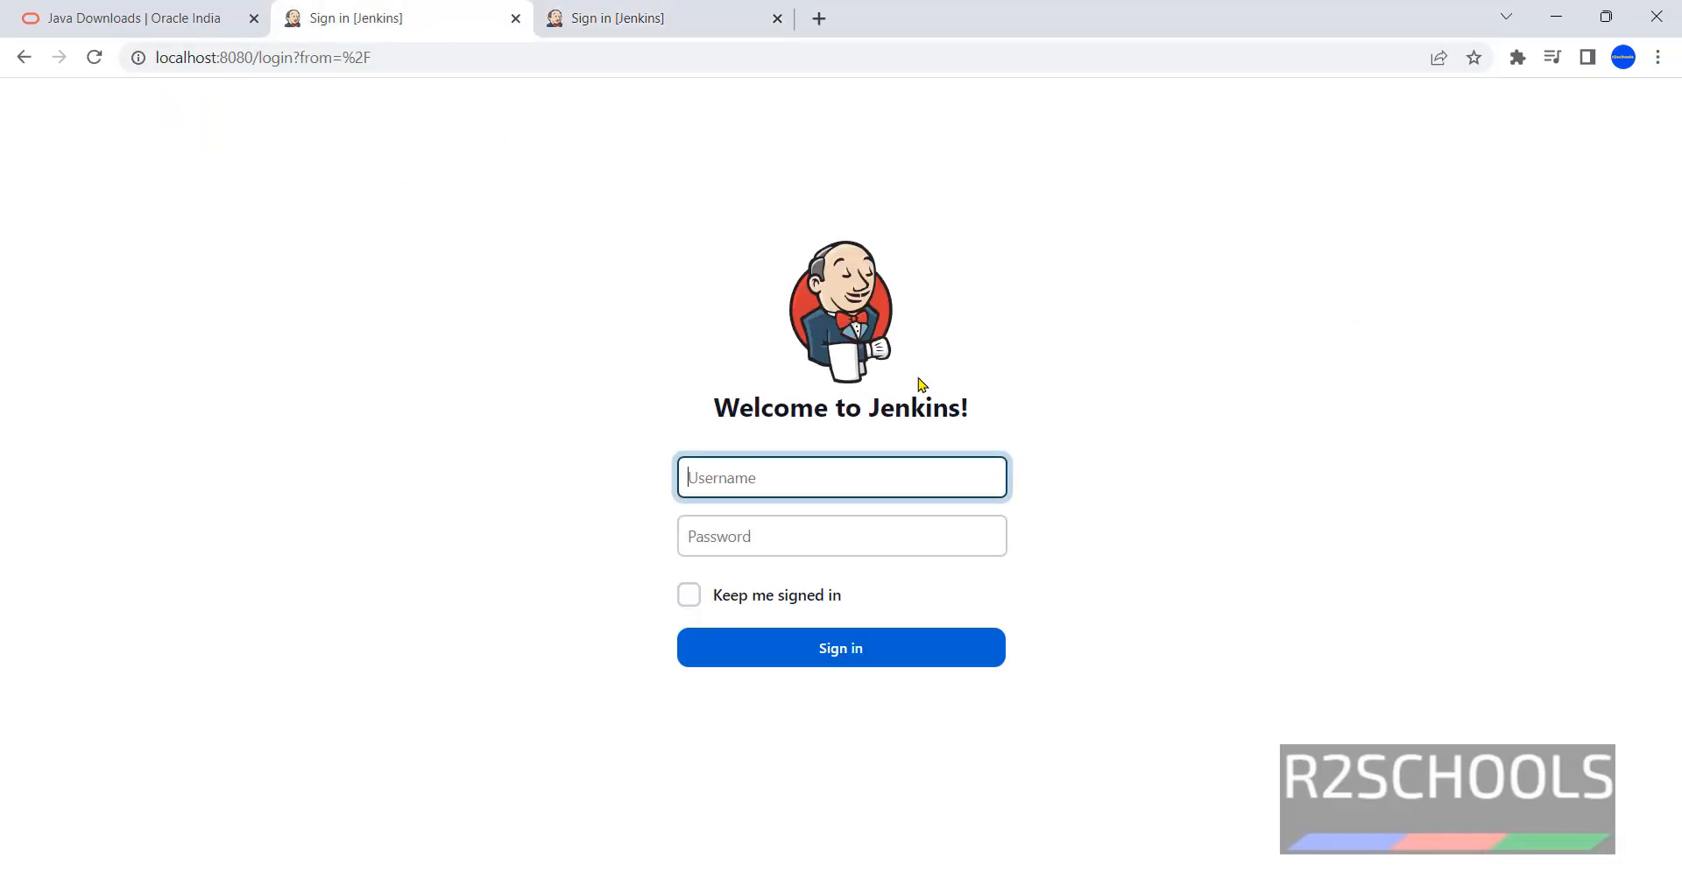
left_click(443, 18)
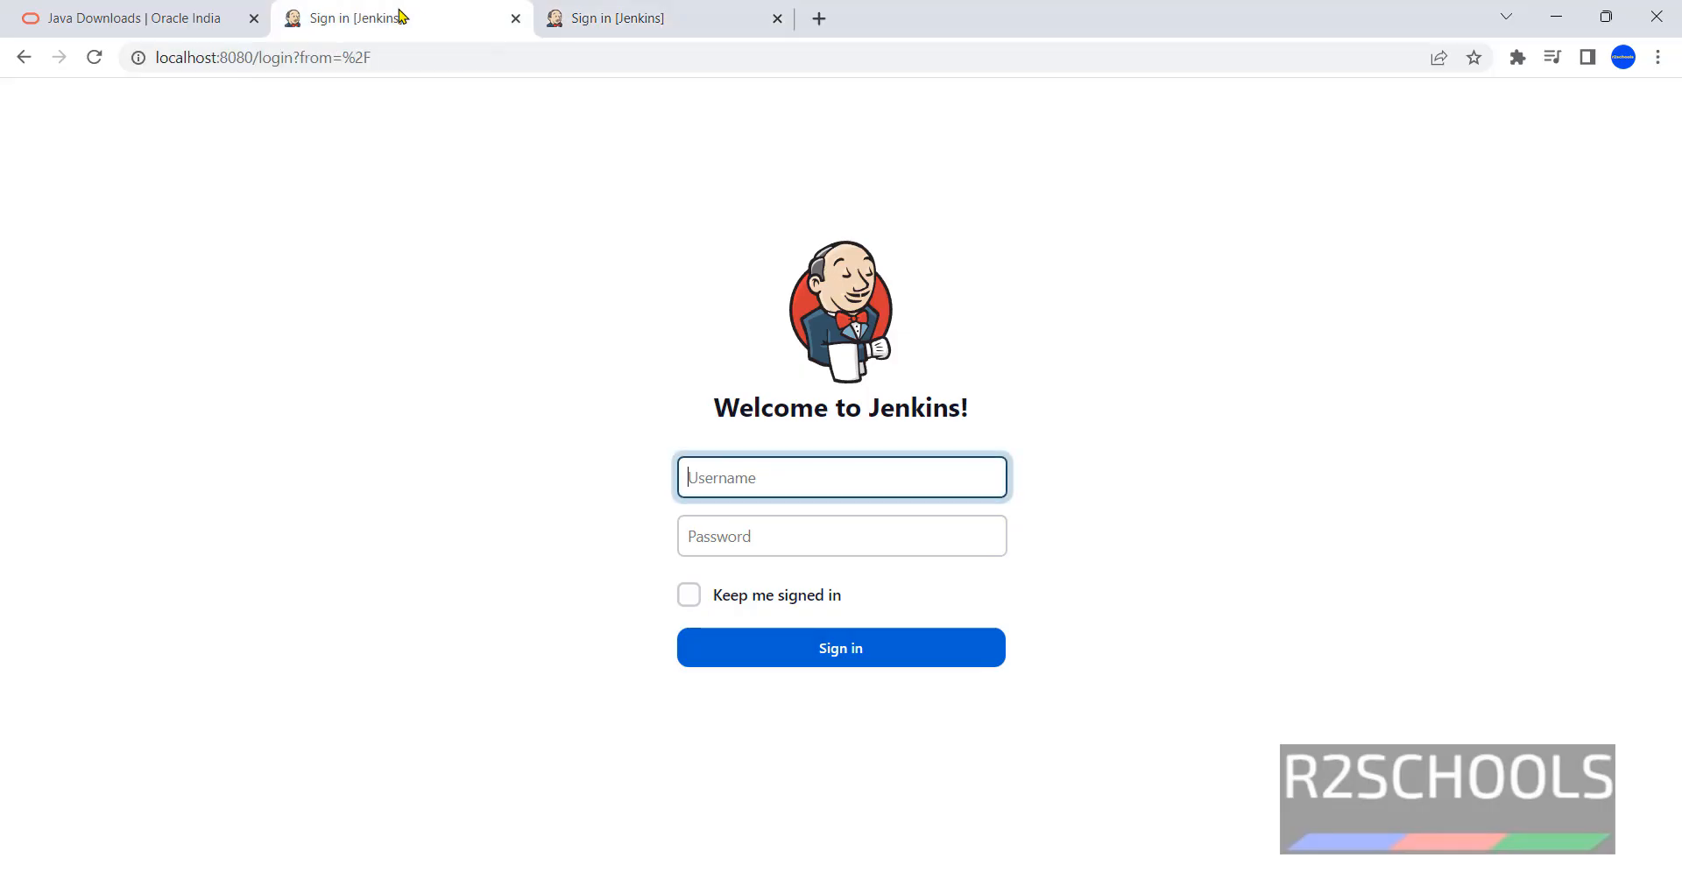
left_click_drag(215, 58, 160, 58)
left_click(424, 130)
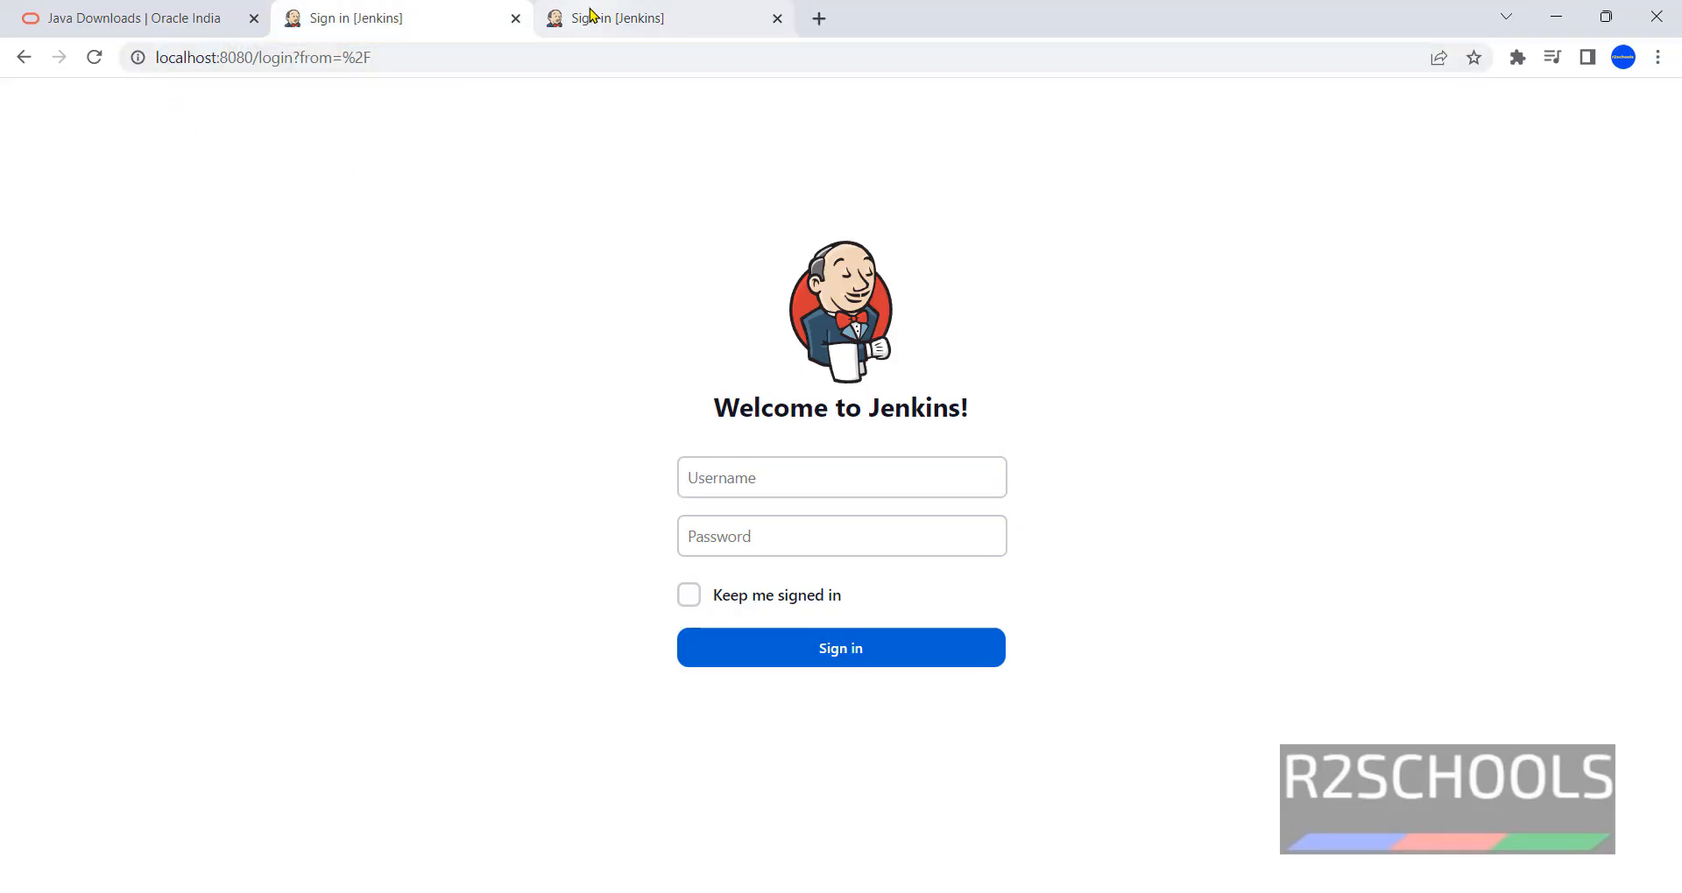
left_click(560, 18)
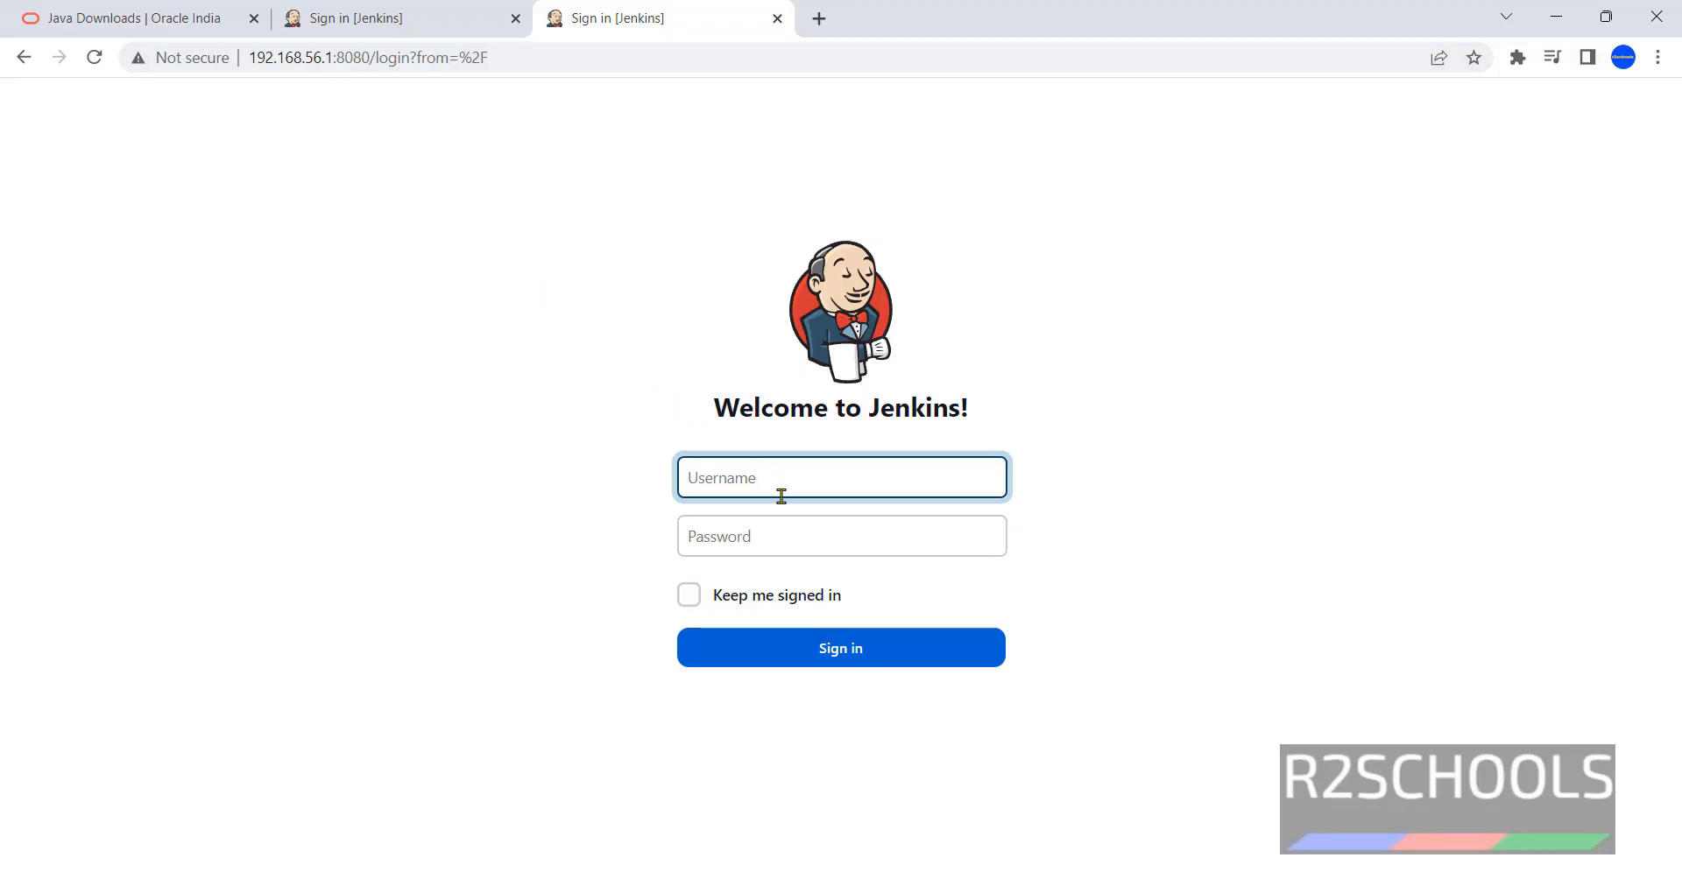
- Sign in as jadmin with the account password and decline saving the password
type("jadmin")
key("Tab")
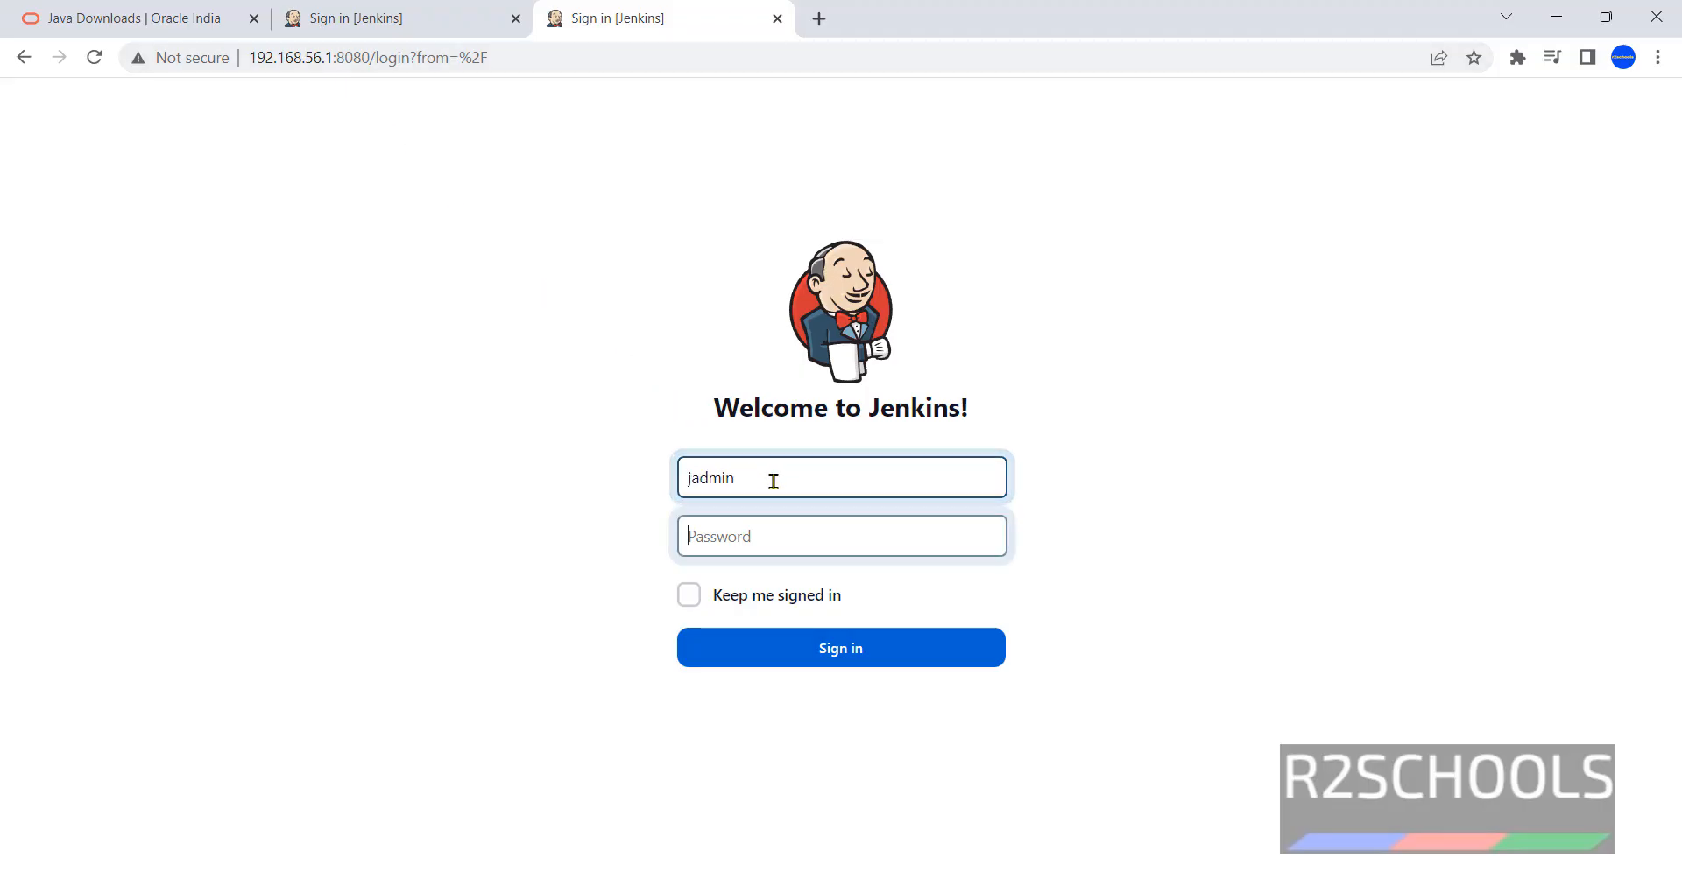
type("admin@123")
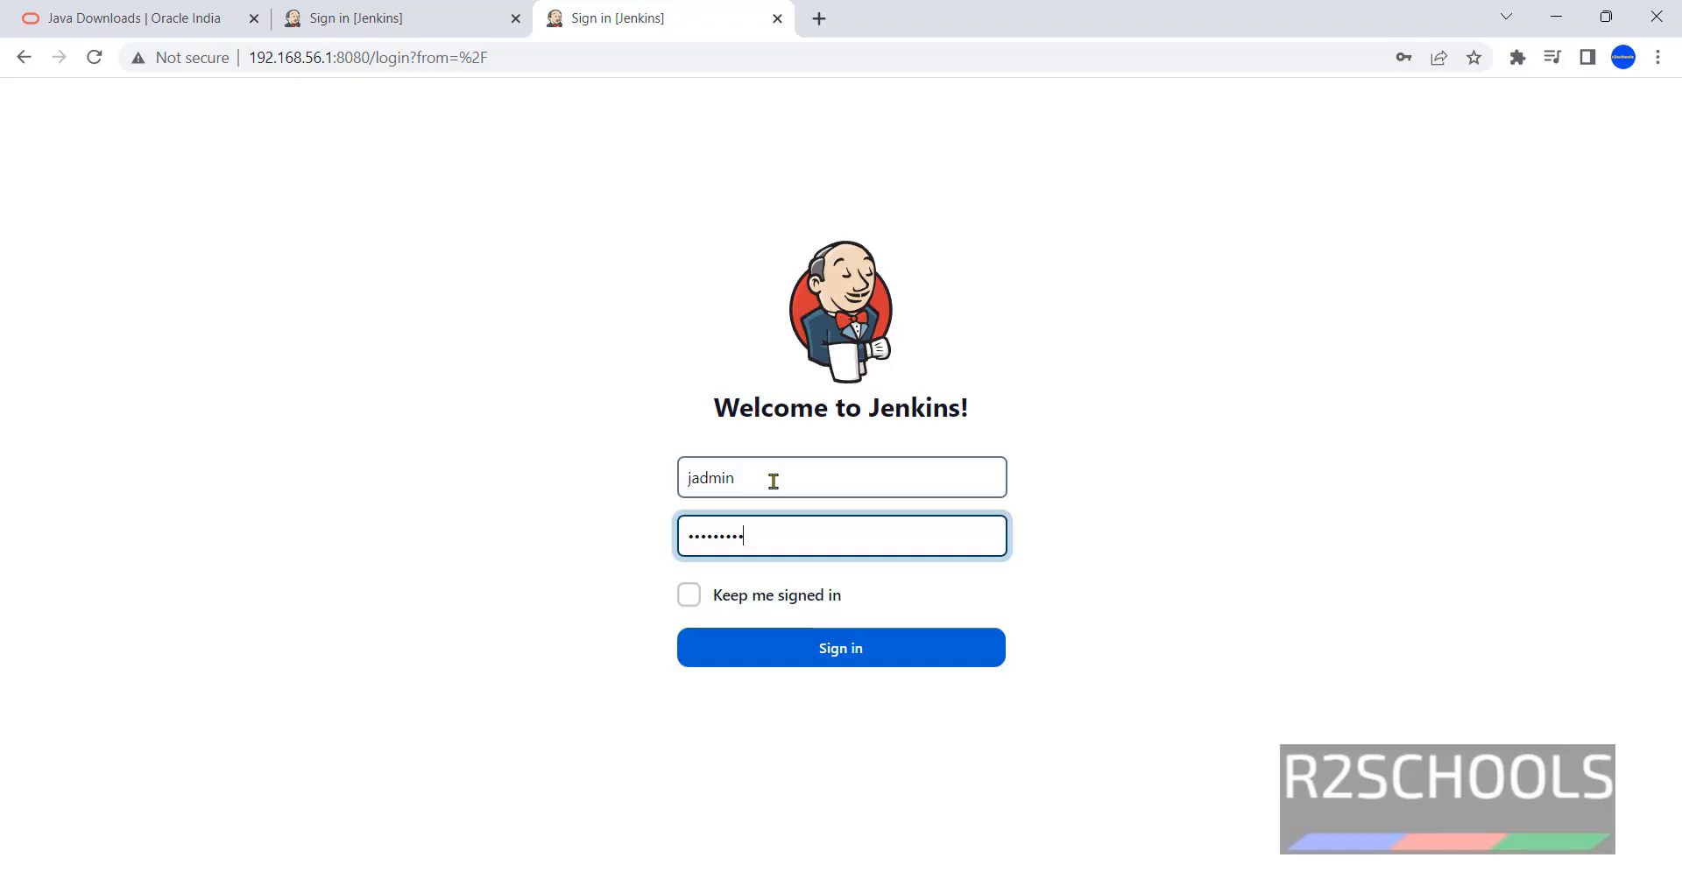
left_click(835, 657)
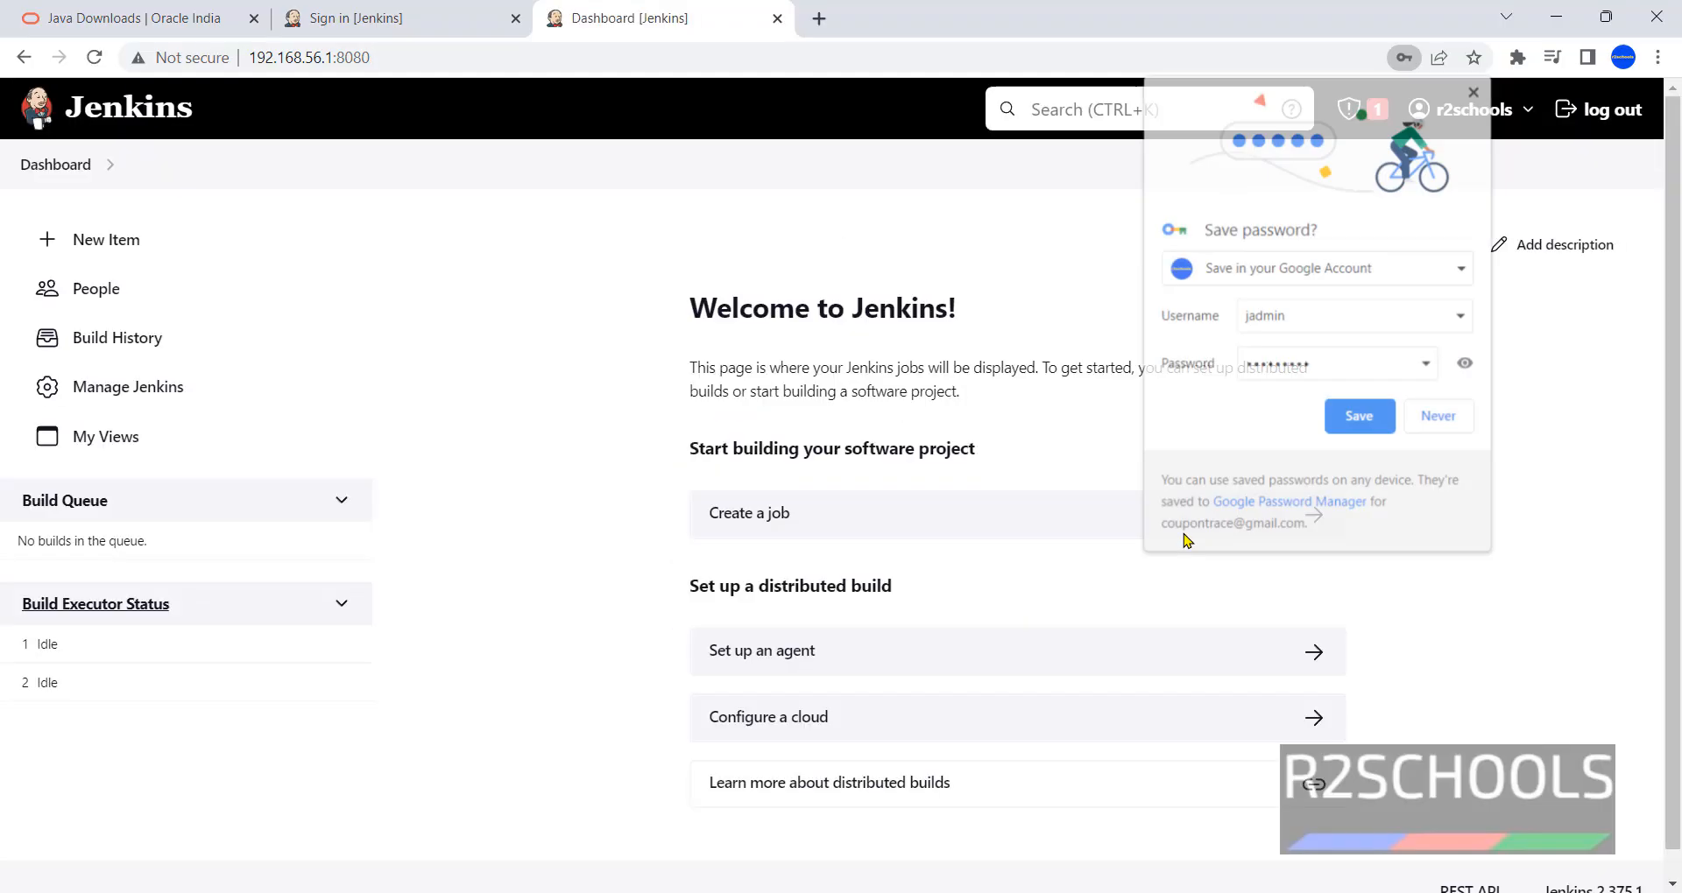
left_click(1437, 425)
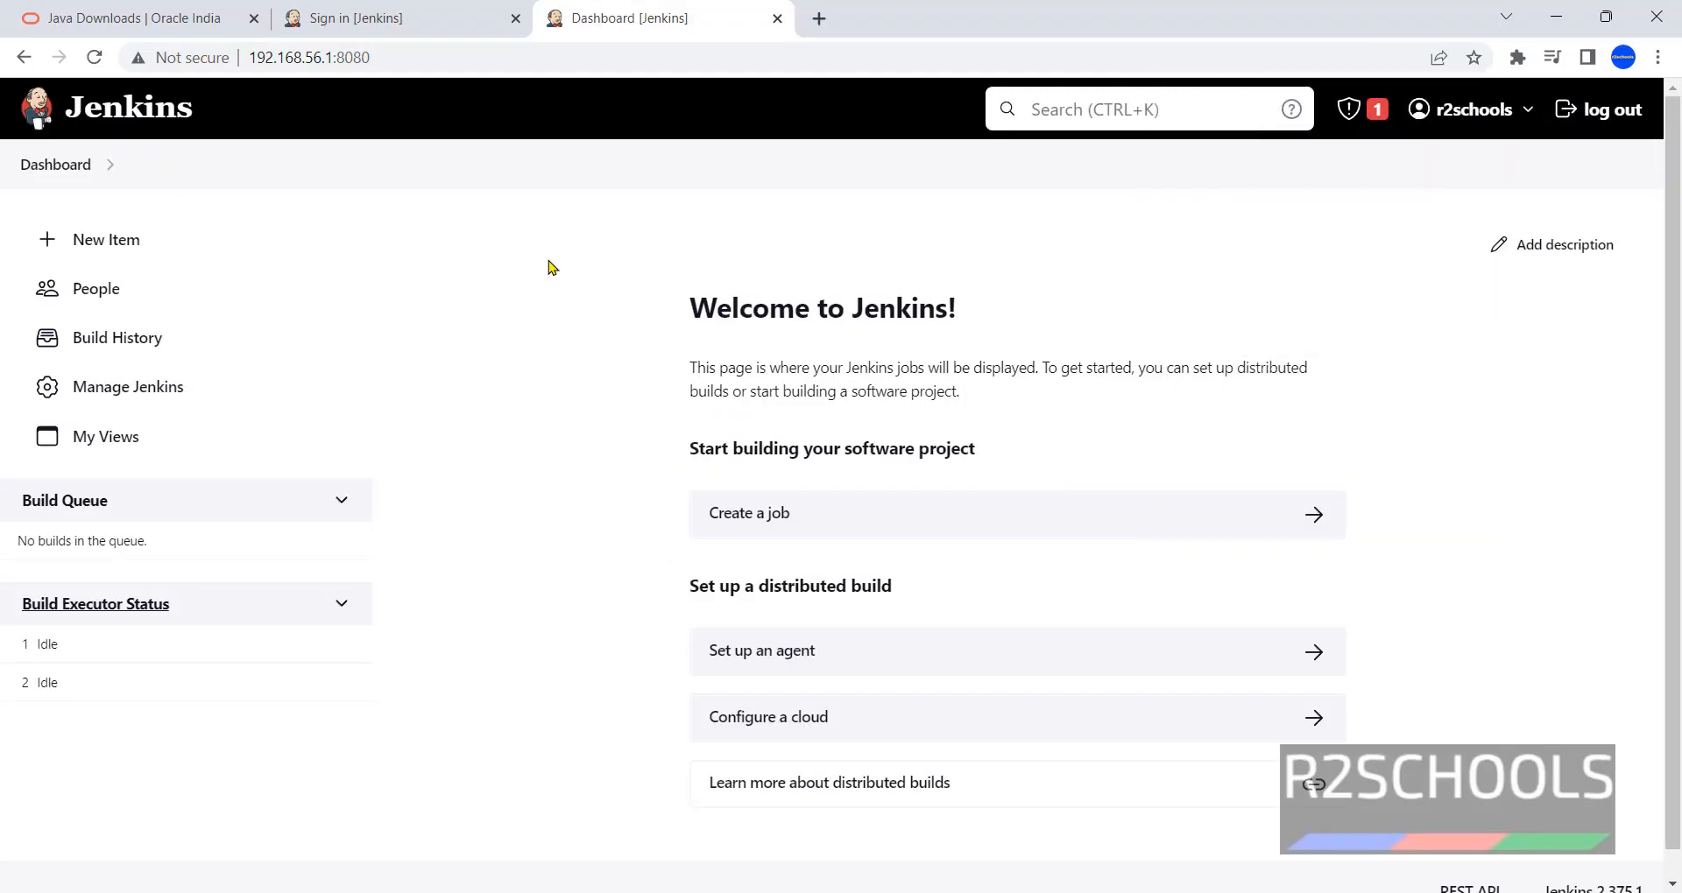